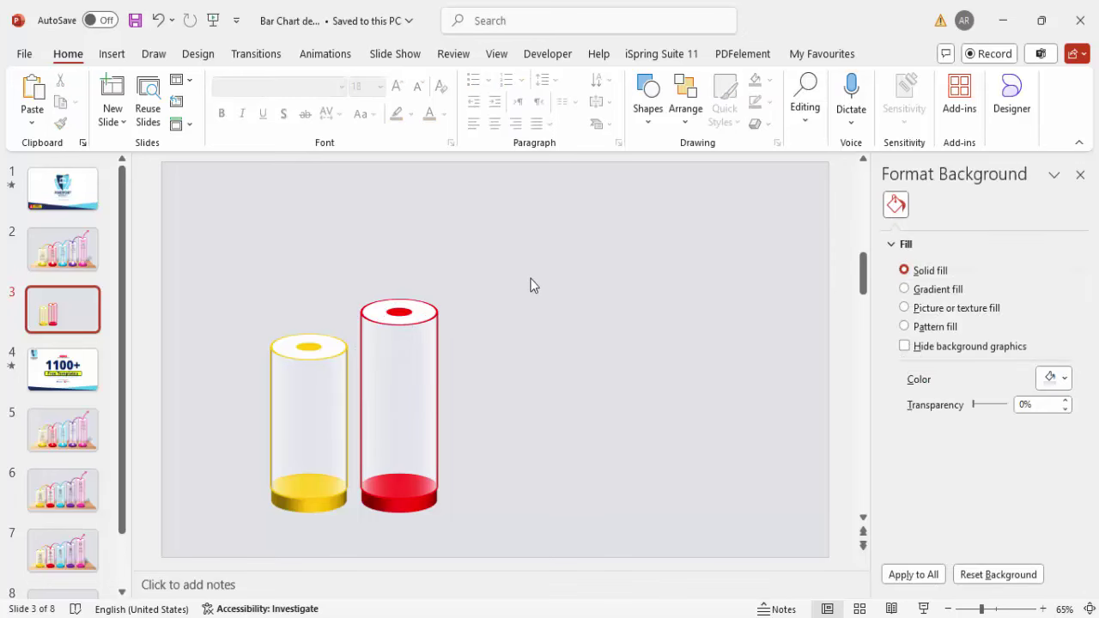
- Duplicate the red cylinder to its right and lift the copy's top disc aside
drag(530, 211, 335, 577)
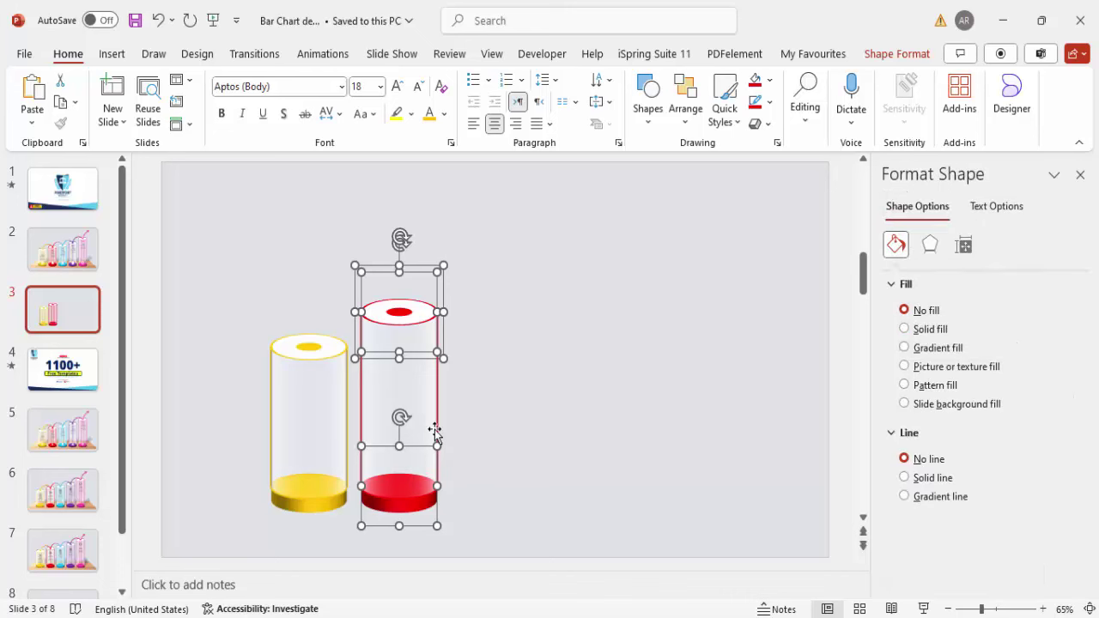
drag(435, 431, 527, 430)
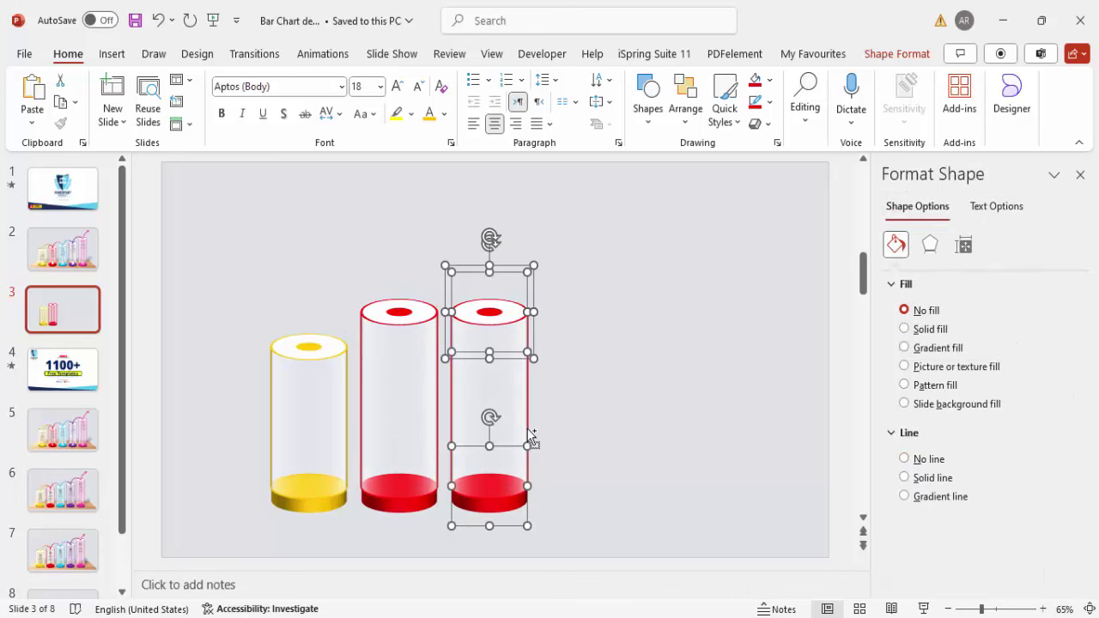
click(623, 414)
click(515, 312)
drag(516, 312, 515, 216)
- Set the copied cylinder's 3-D depth to 300 pt and raise it so its base lines up
click(516, 341)
click(930, 246)
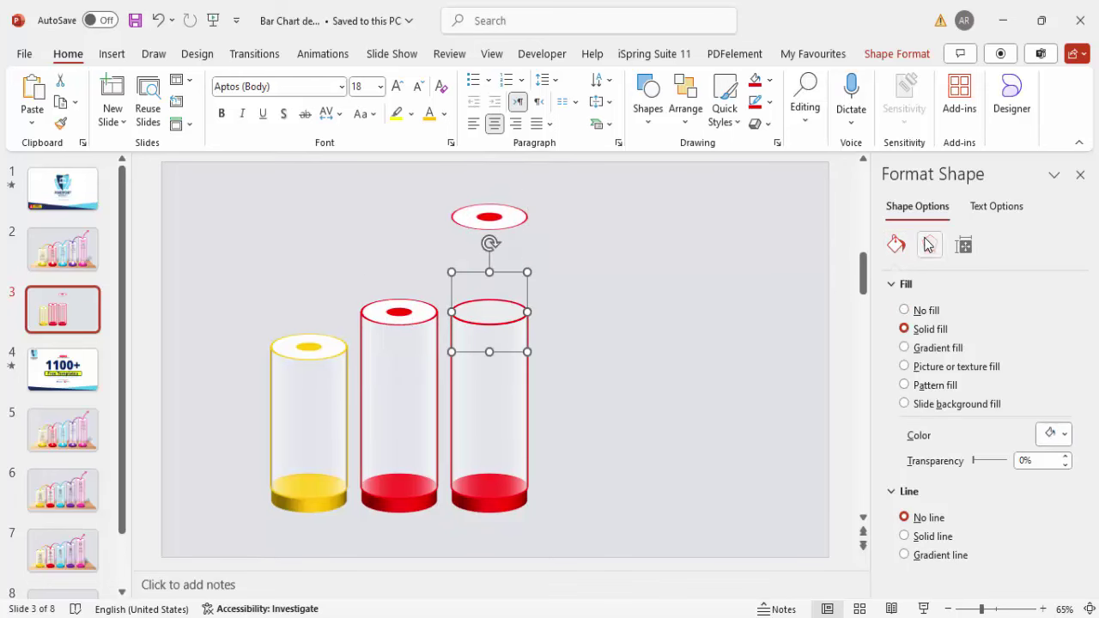
scroll(1071, 421, down, 3)
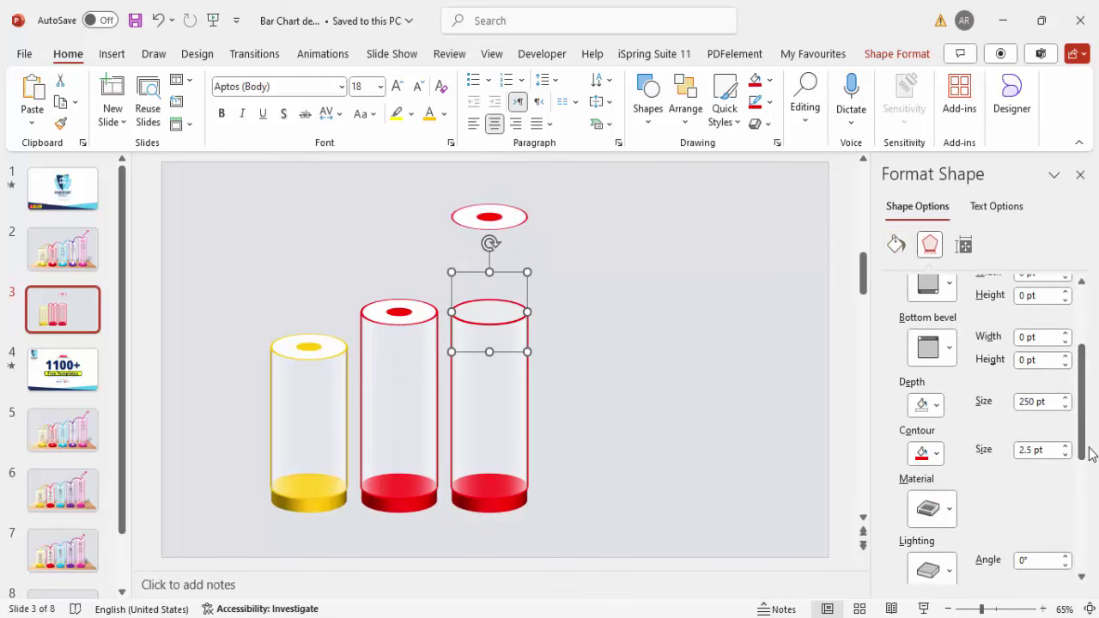
drag(1053, 402, 962, 406)
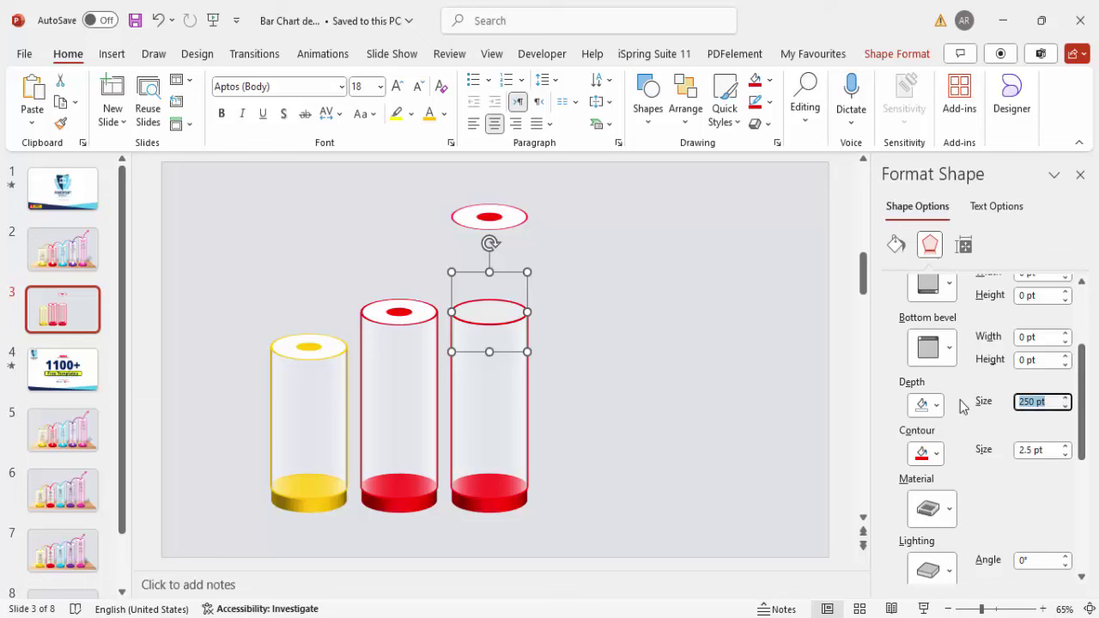
text(300)
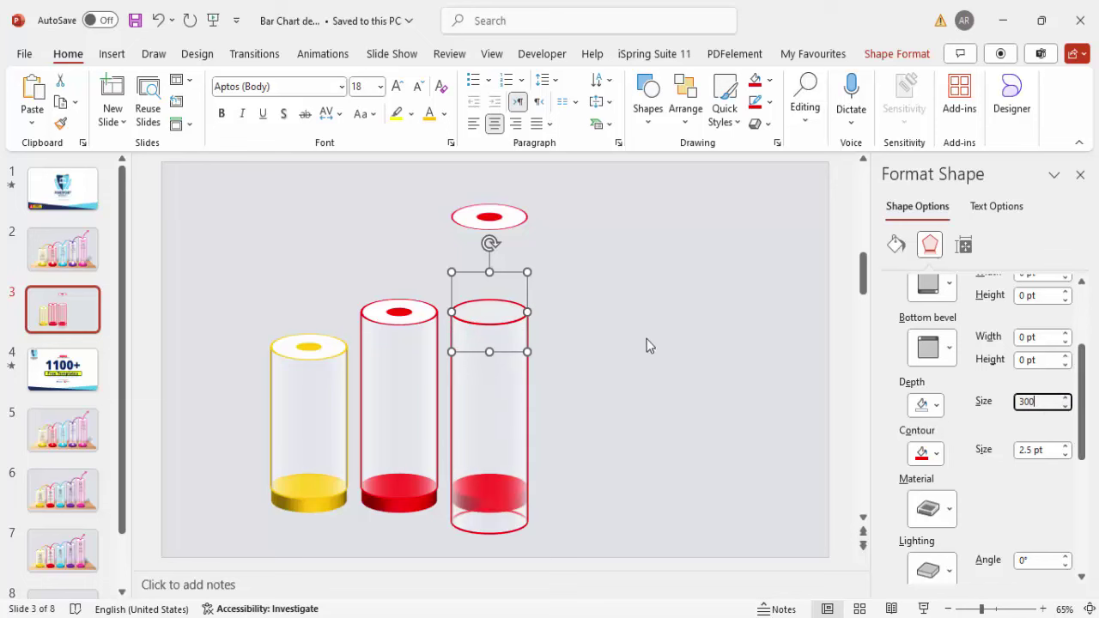
click(646, 346)
click(525, 326)
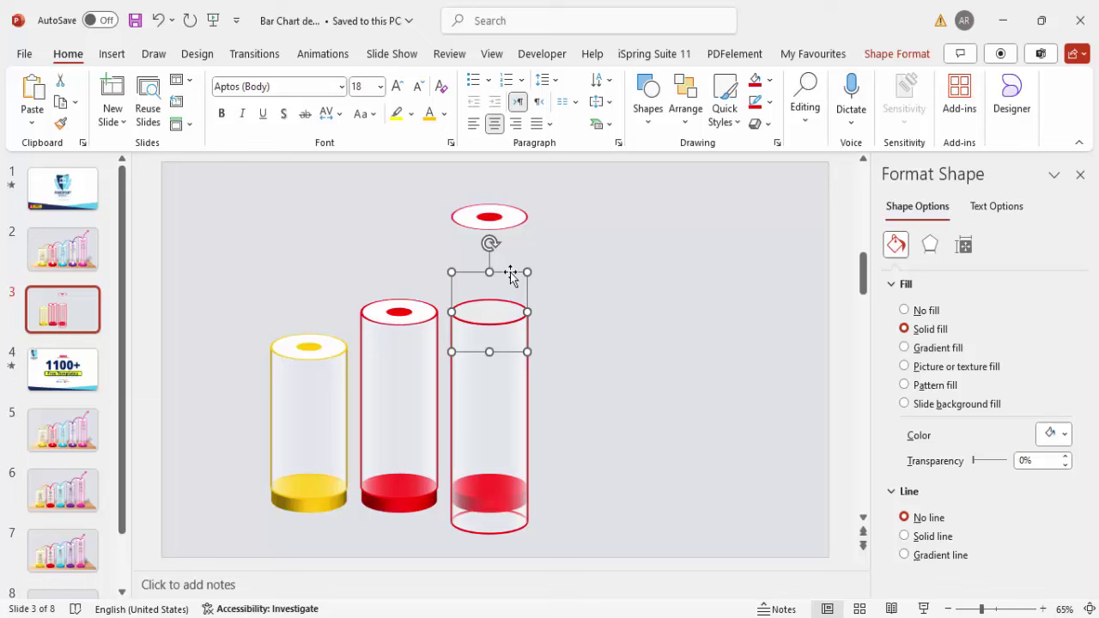
drag(511, 273, 510, 238)
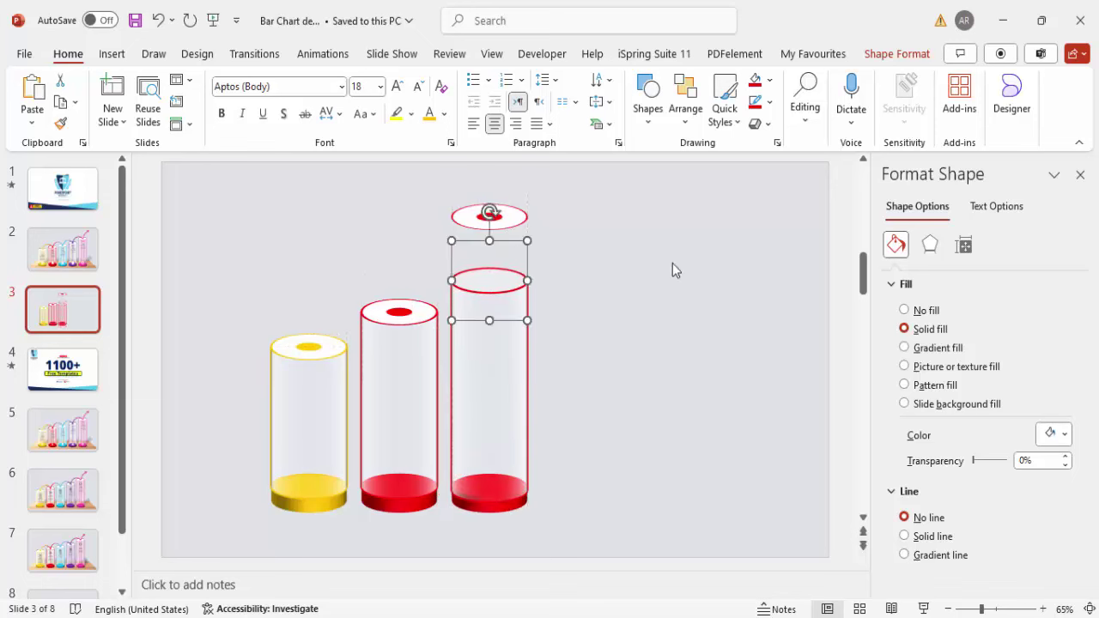
key(ctrl+Up)
key(ctrl+Up)
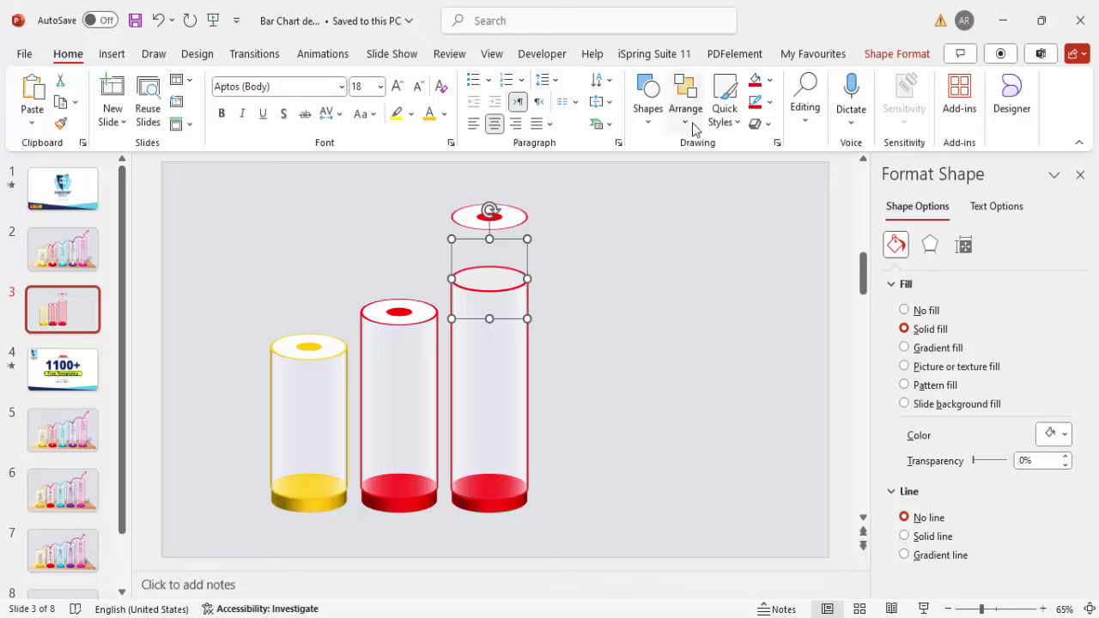
- Make the third cylinder's 3-D contour and base fill Light Blue
click(769, 103)
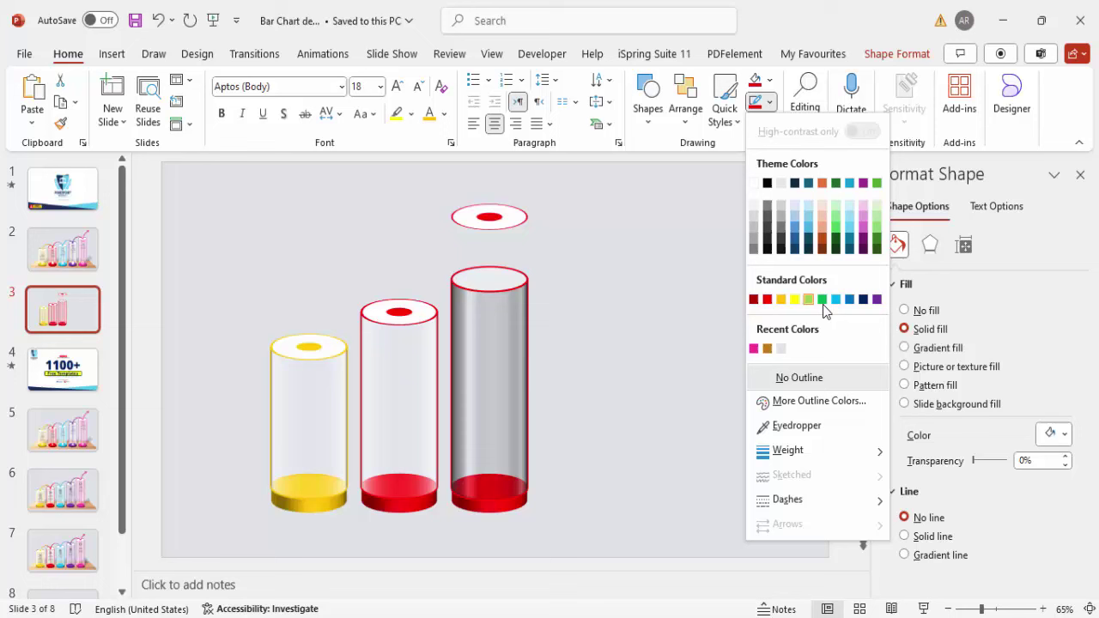
click(932, 246)
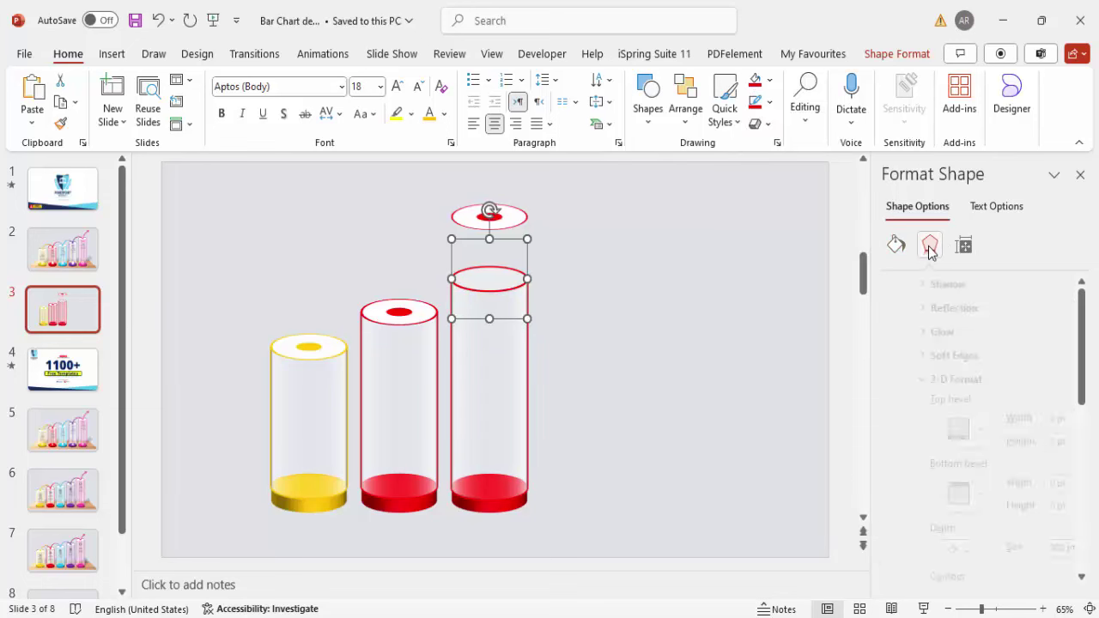
drag(1070, 396, 1084, 460)
click(940, 434)
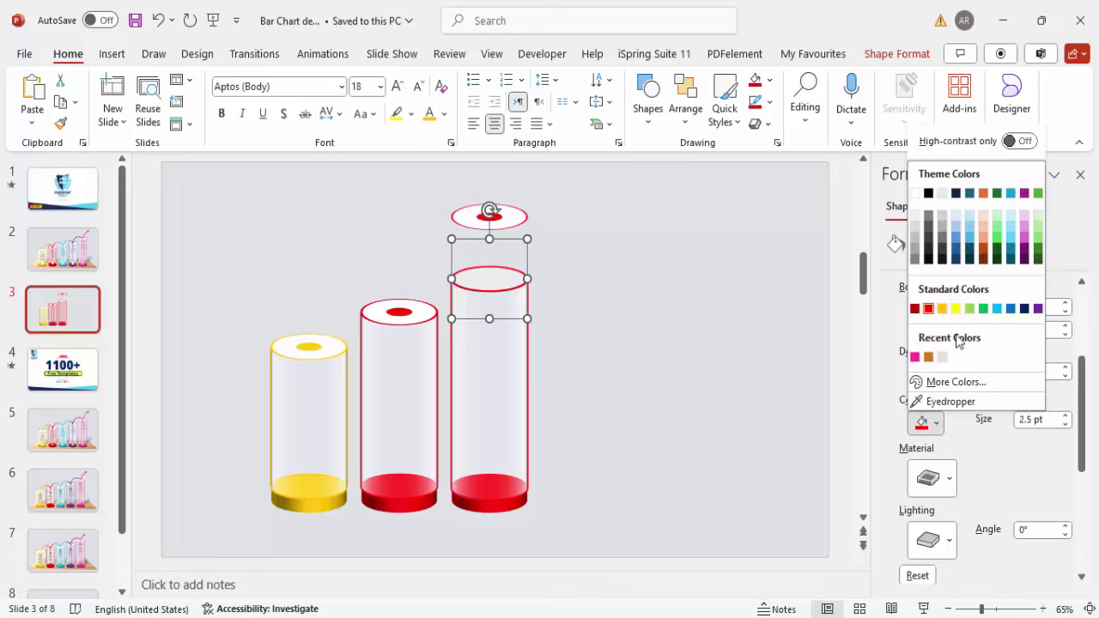
click(1001, 314)
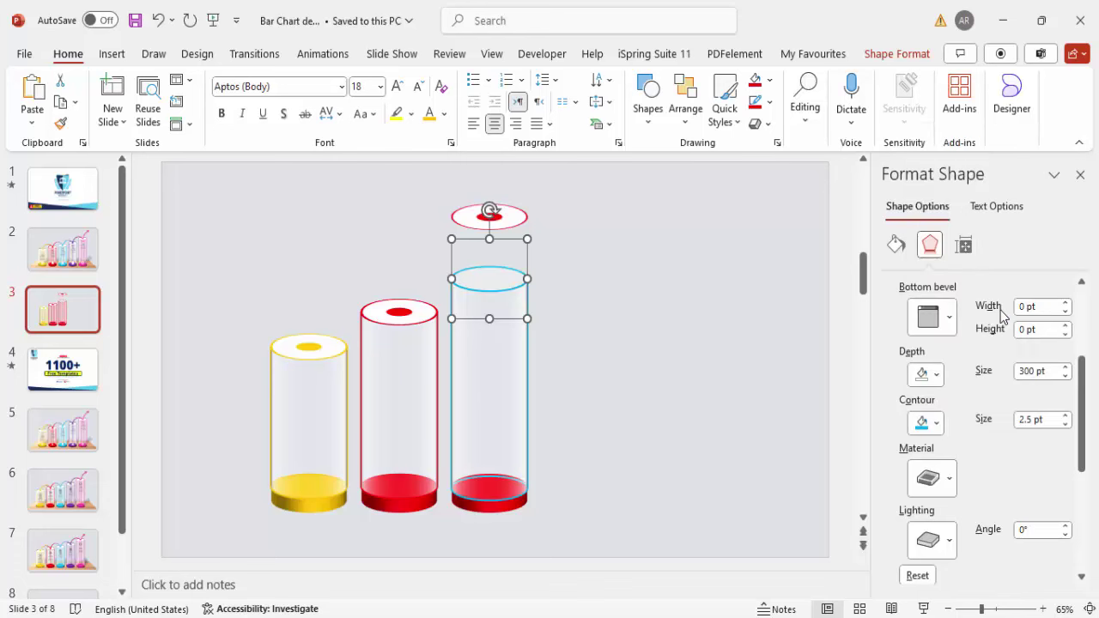
click(519, 505)
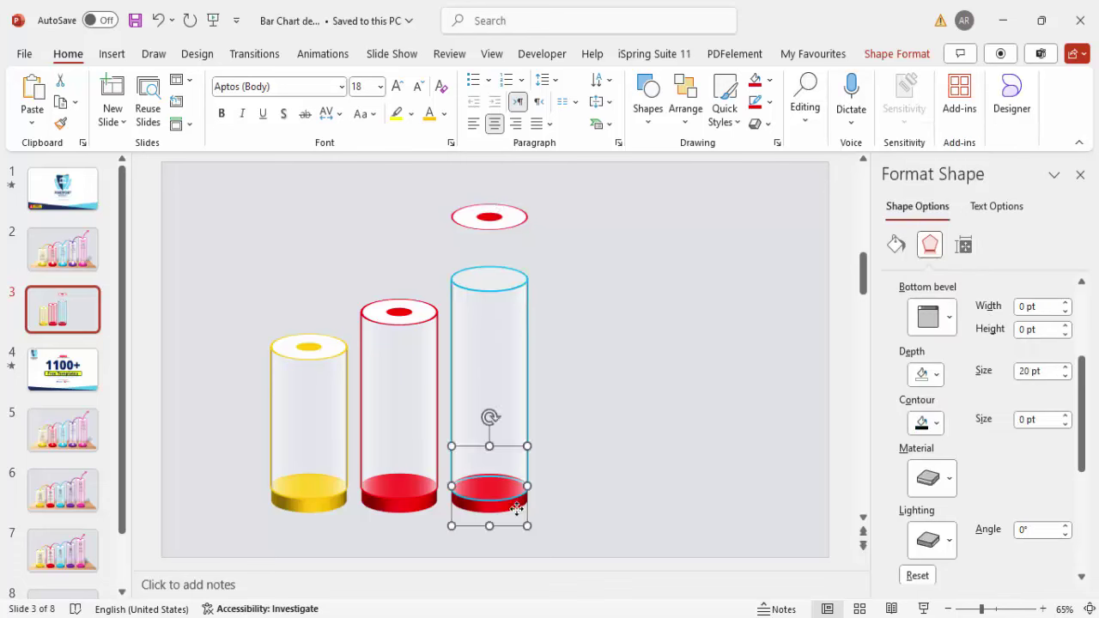
click(770, 80)
click(838, 277)
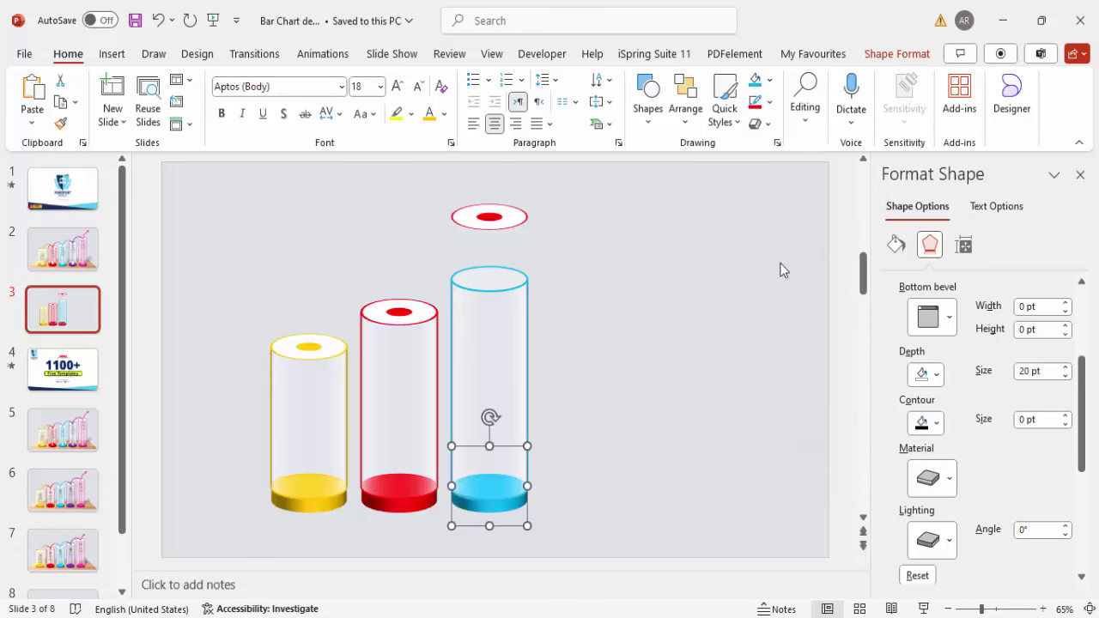
- Give the top disc a Light Blue outline and a blue inner ellipse fill
click(522, 221)
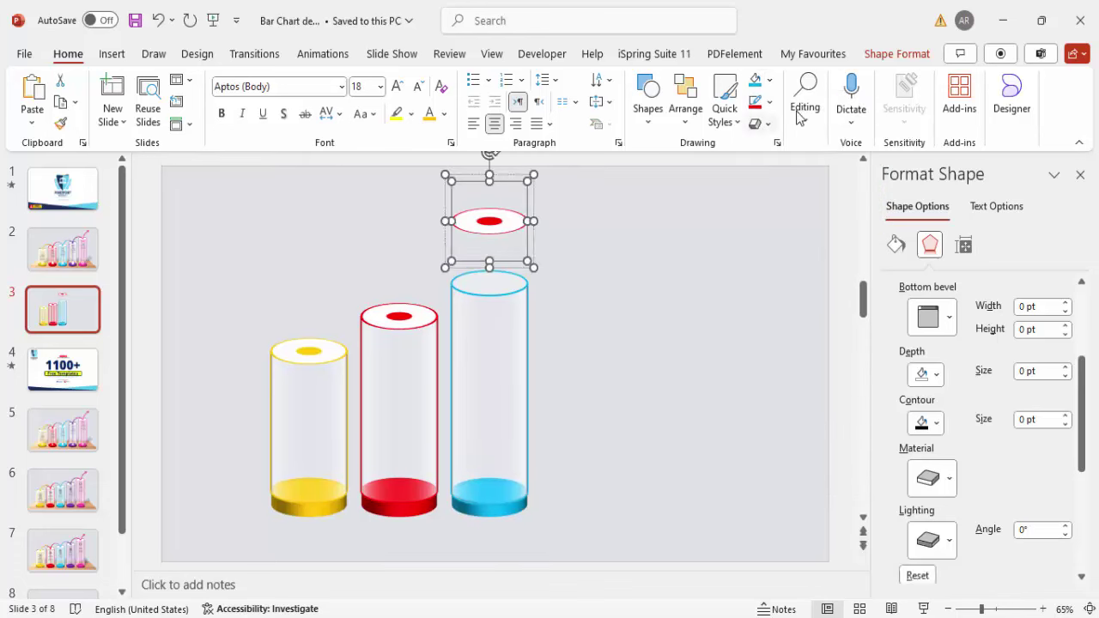
click(770, 103)
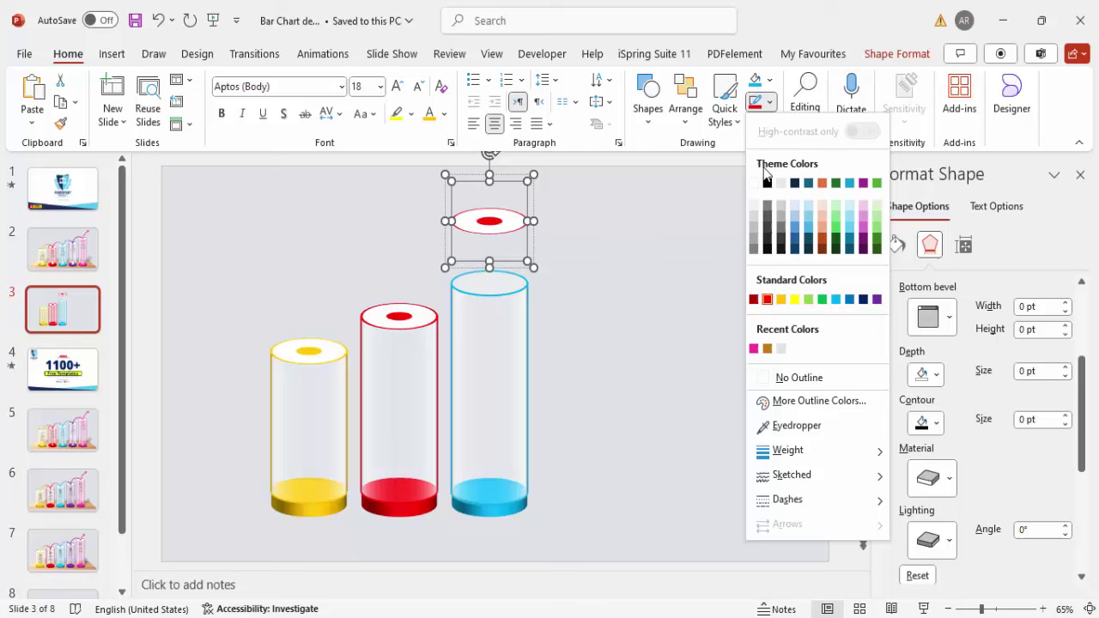
click(835, 299)
click(497, 222)
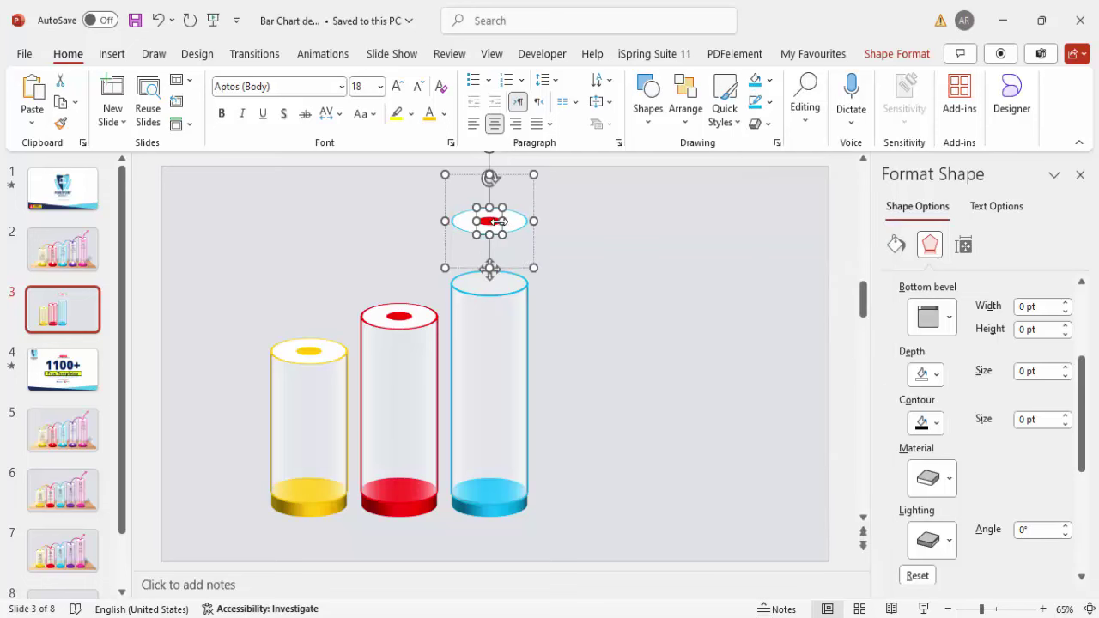
click(756, 79)
click(618, 206)
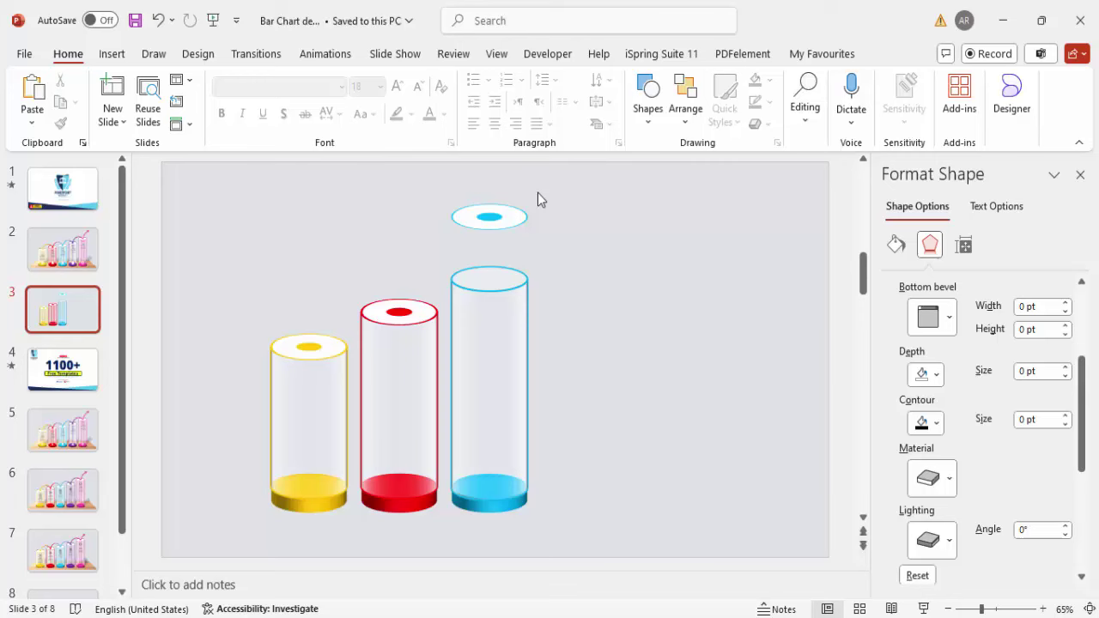
click(528, 182)
- Cap the blue cylinder, then duplicate it to the right with its top disc raised aside
drag(524, 176, 520, 237)
drag(584, 215, 442, 562)
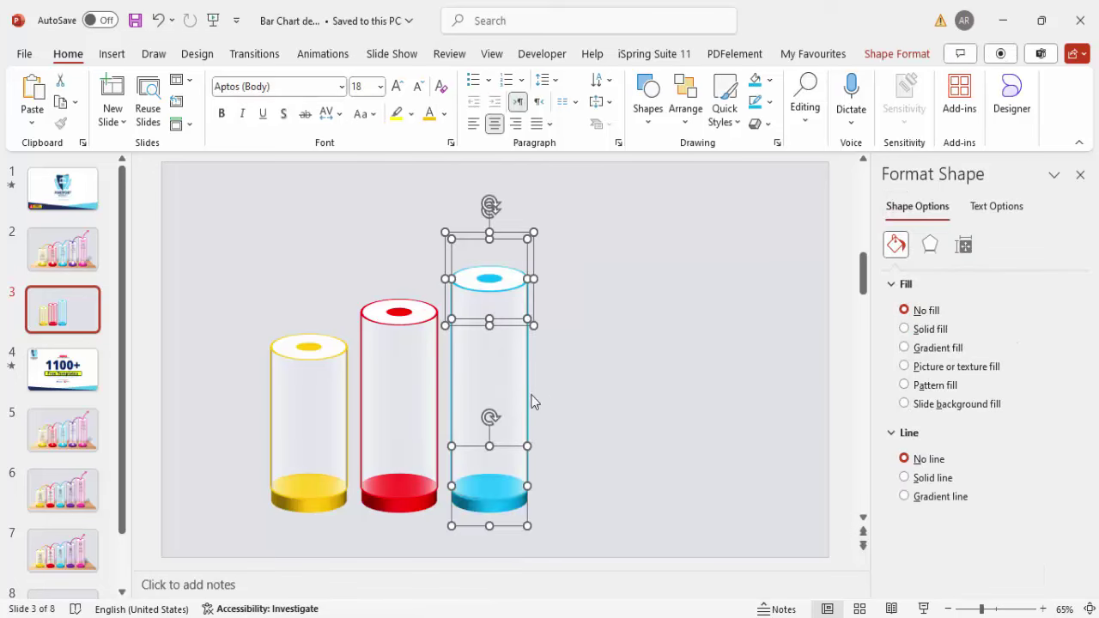
drag(542, 410, 621, 407)
click(698, 346)
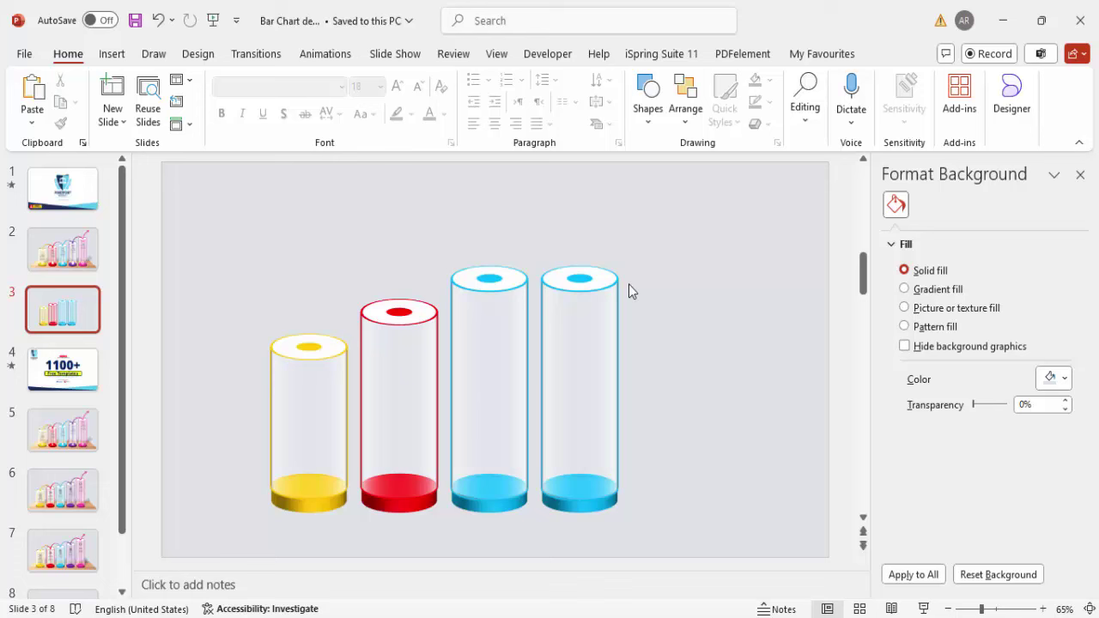
click(596, 279)
drag(606, 236, 608, 152)
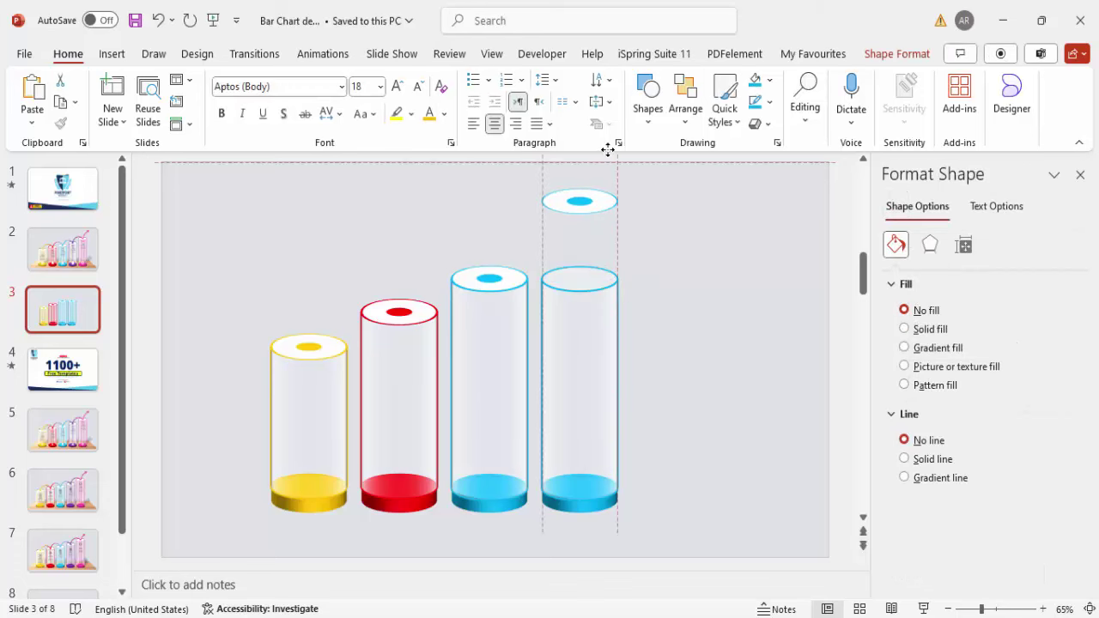
key(ctrl+z)
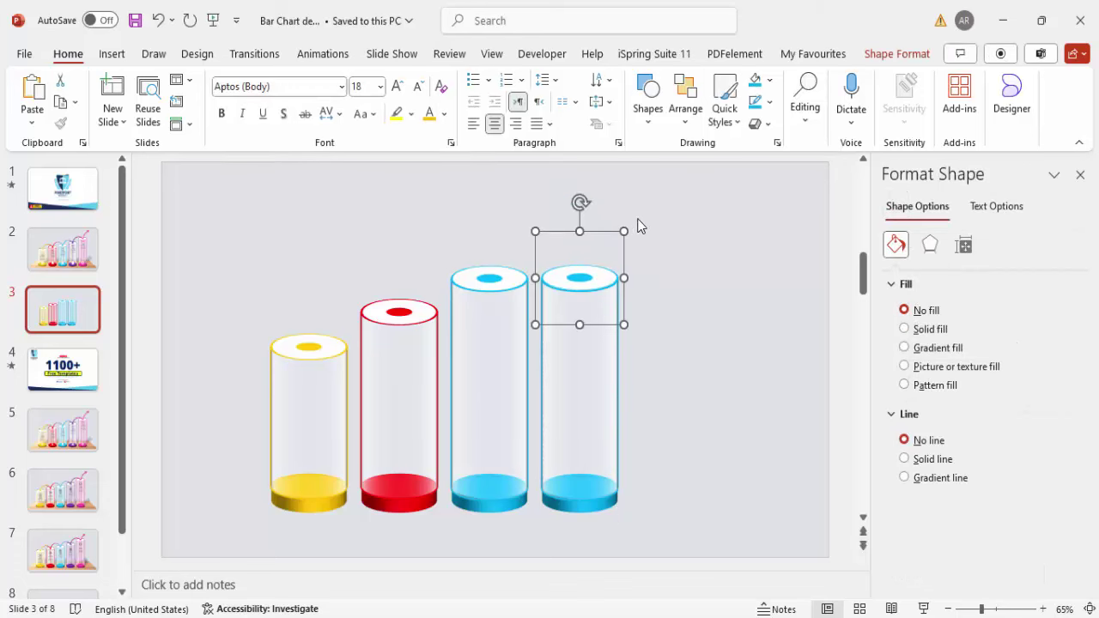
key(Up)
key(Up)
key(Up)
key(Up)
key(Up)
key(Up)
key(Up)
key(Up)
key(Up)
key(Up)
key(Up)
key(Up)
key(Up)
key(Up)
key(Up)
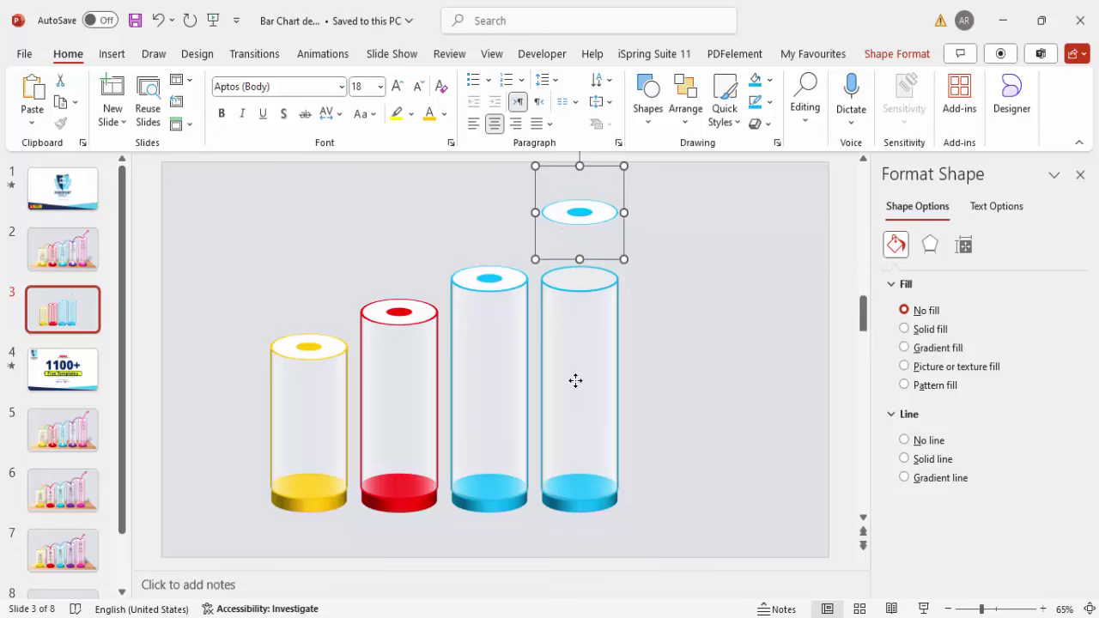
- Set the fourth cylinder's 3-D depth to 350 pt and raise it to align its base
click(574, 380)
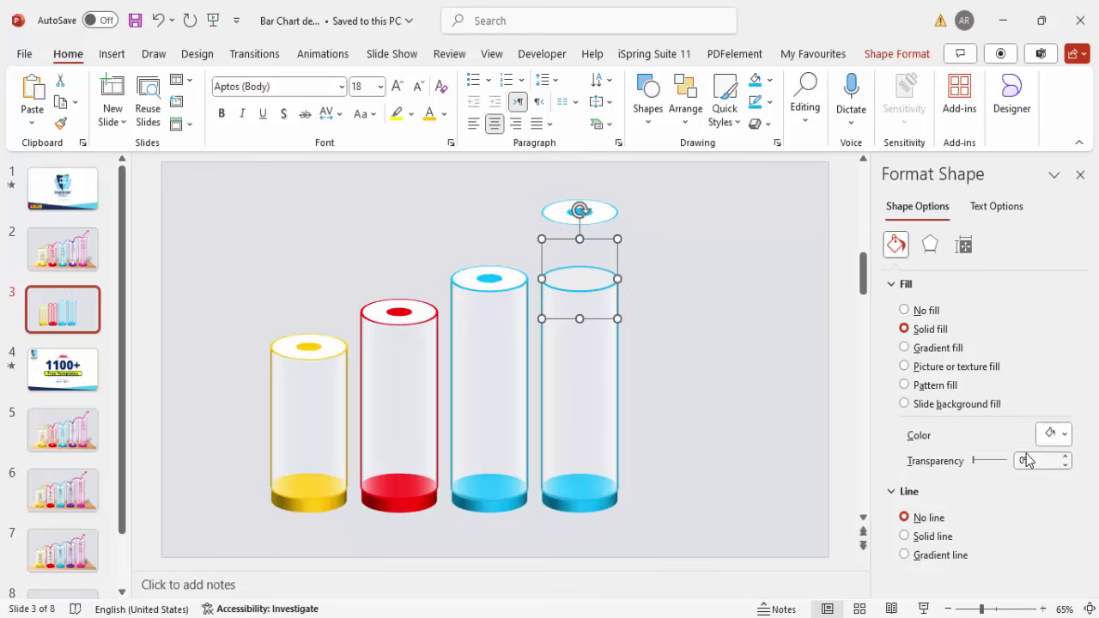
click(930, 245)
scroll(1049, 508, down, 1)
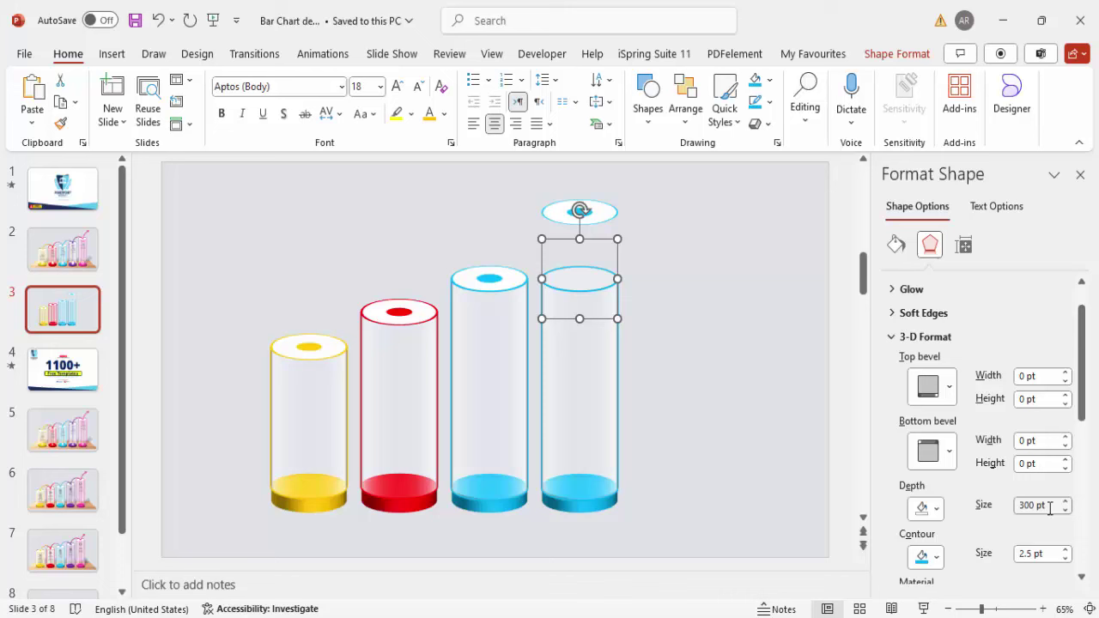
drag(1050, 508, 965, 507)
text(350)
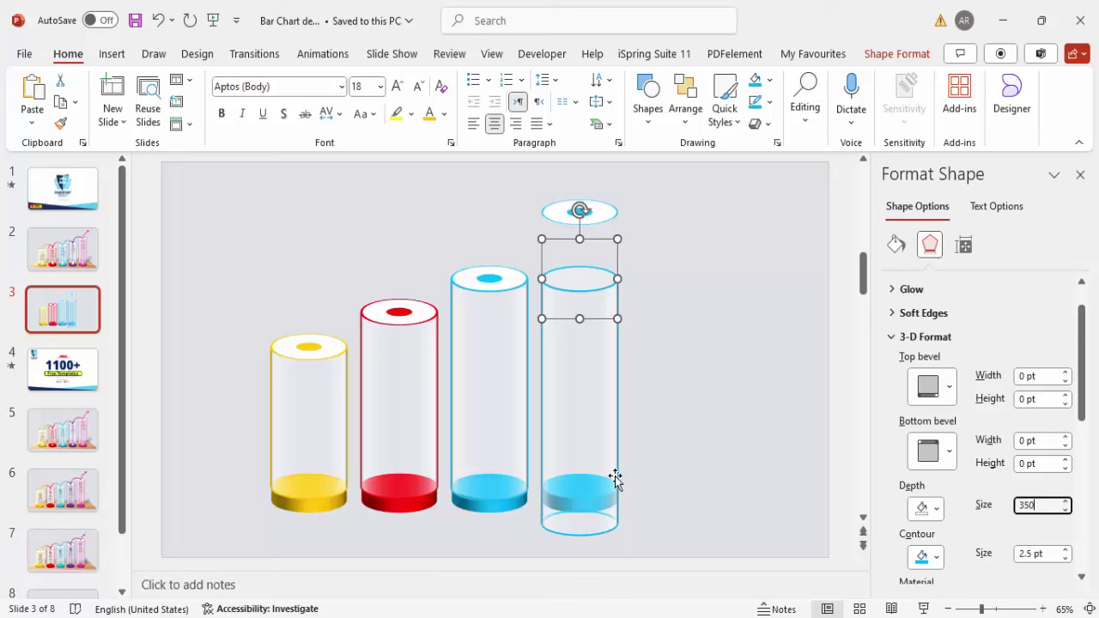
drag(615, 479, 613, 439)
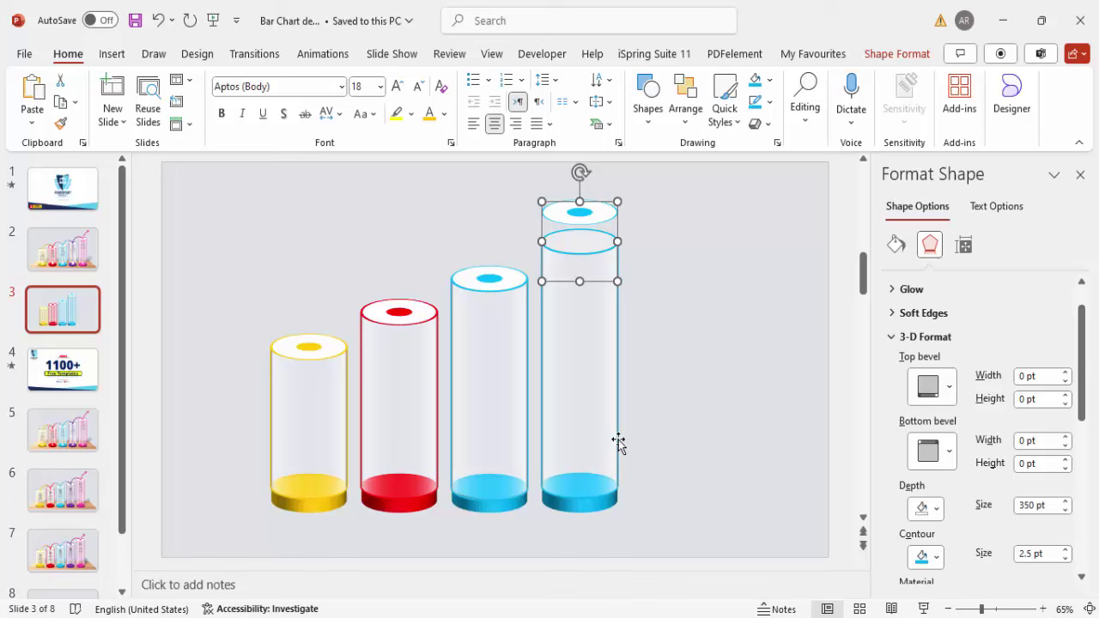
- Make the fourth cap's ring outline, inner ellipse and cylinder base purple
click(635, 234)
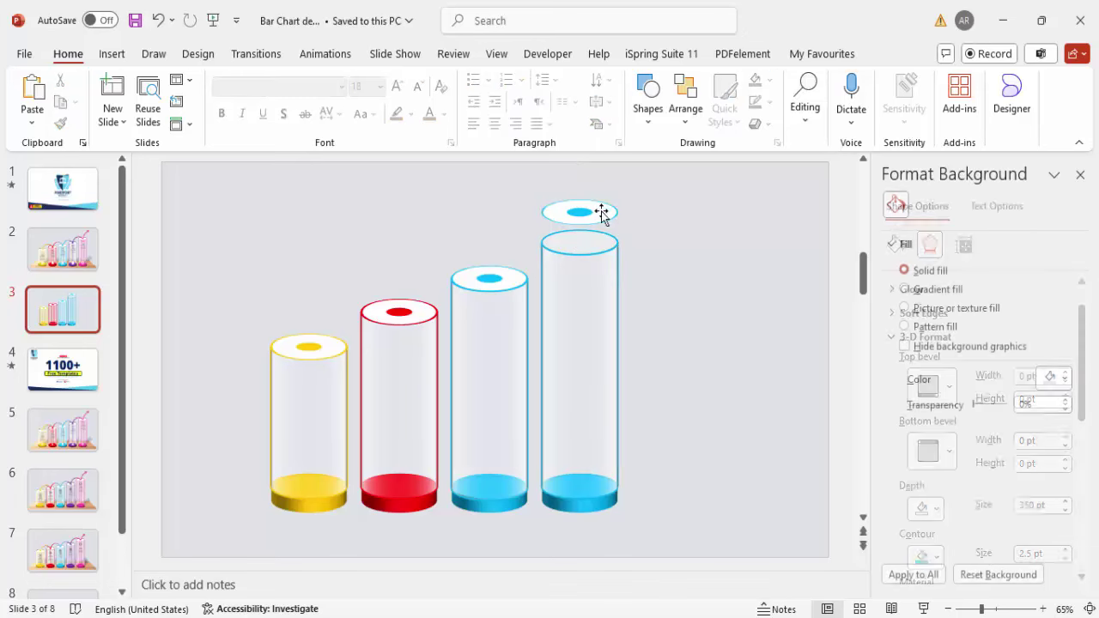
click(606, 211)
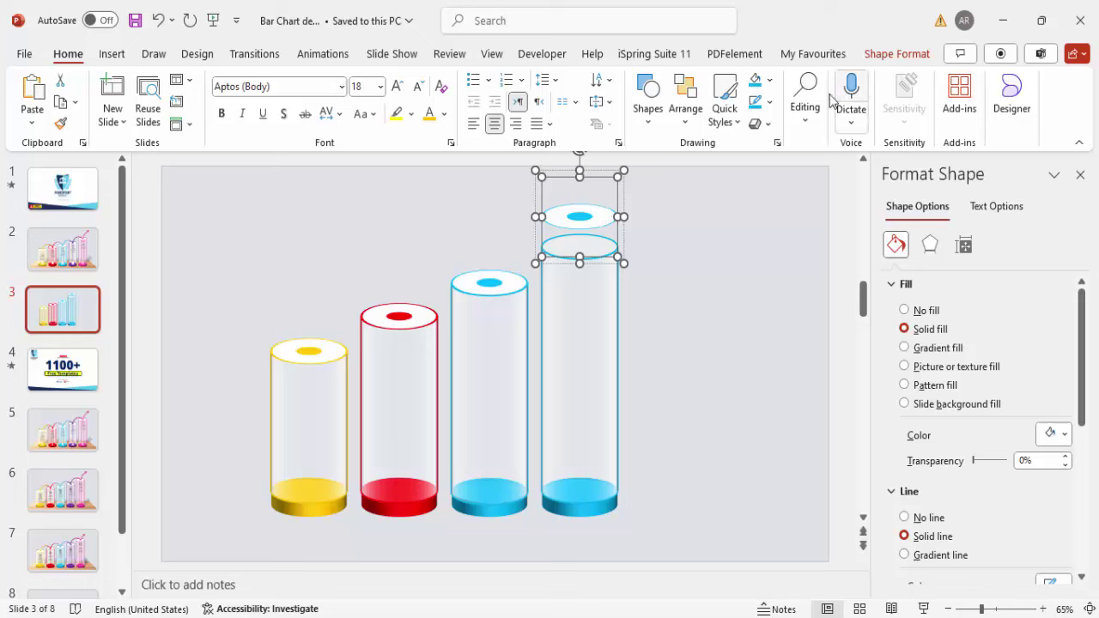
click(766, 102)
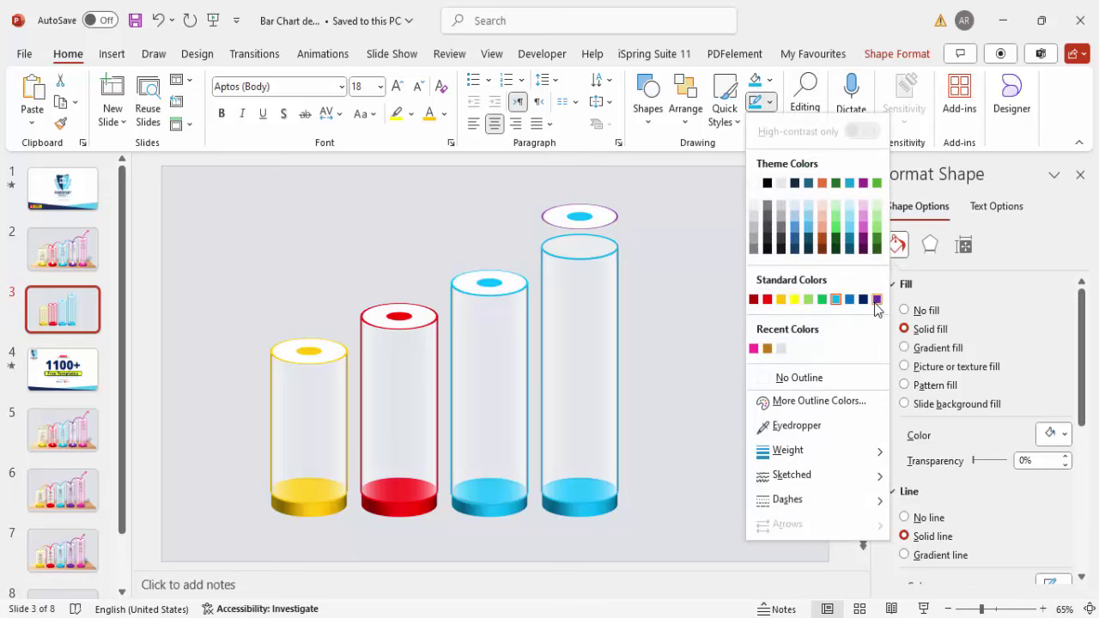
click(877, 299)
click(587, 216)
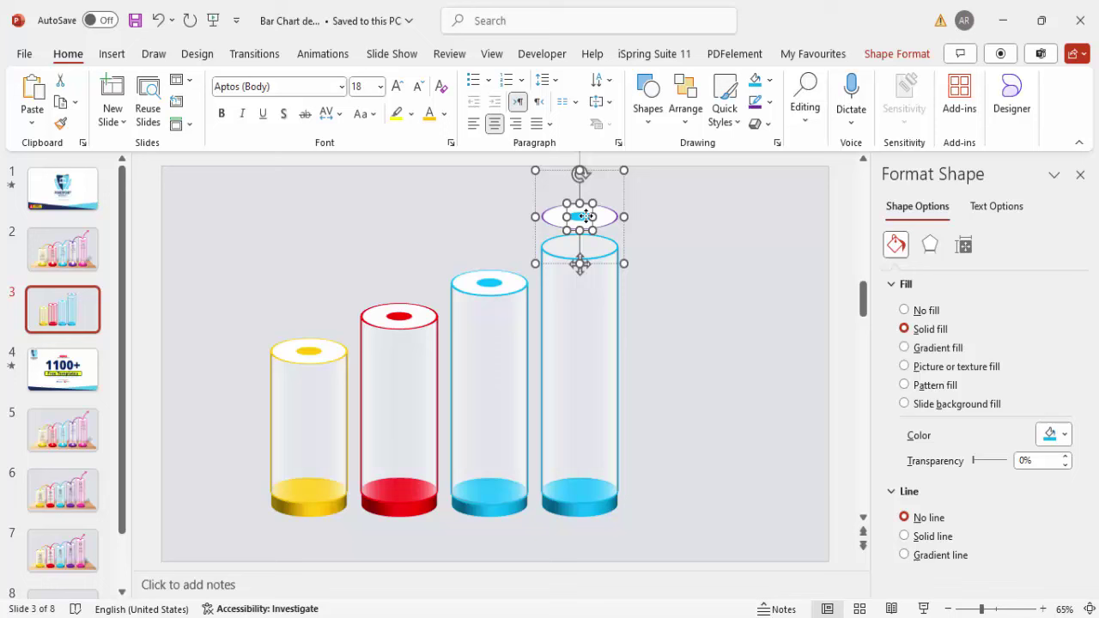
click(769, 80)
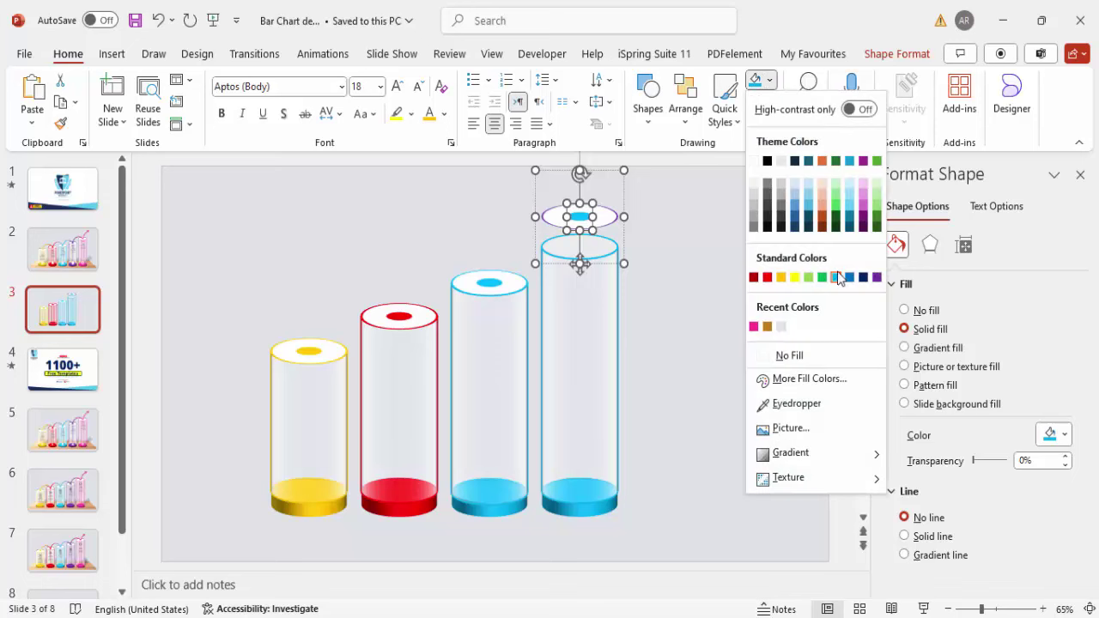
click(877, 278)
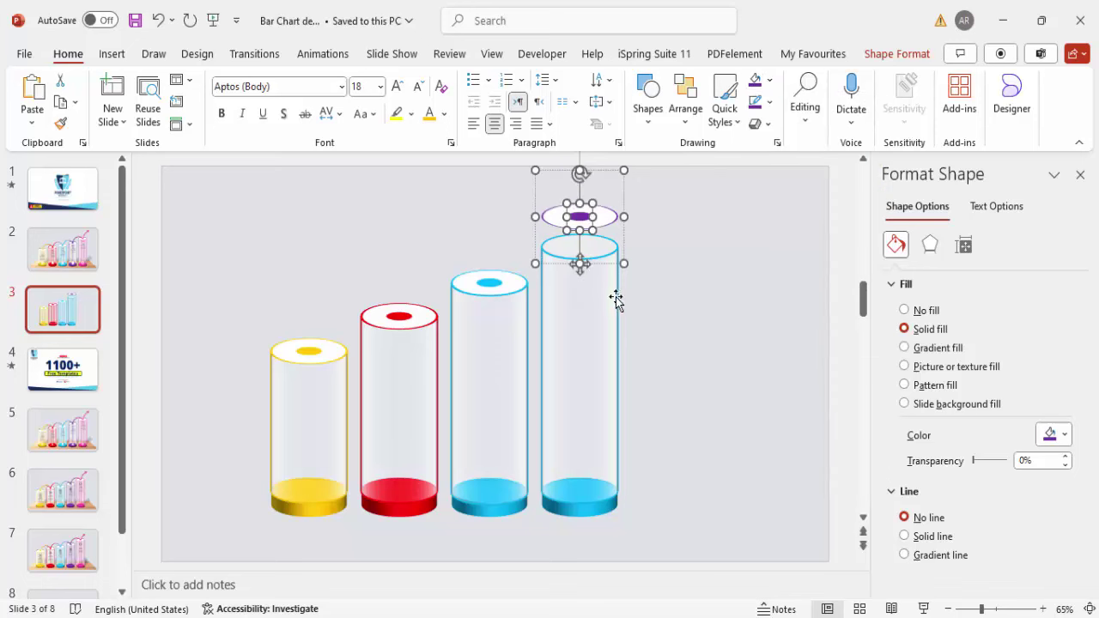
click(572, 509)
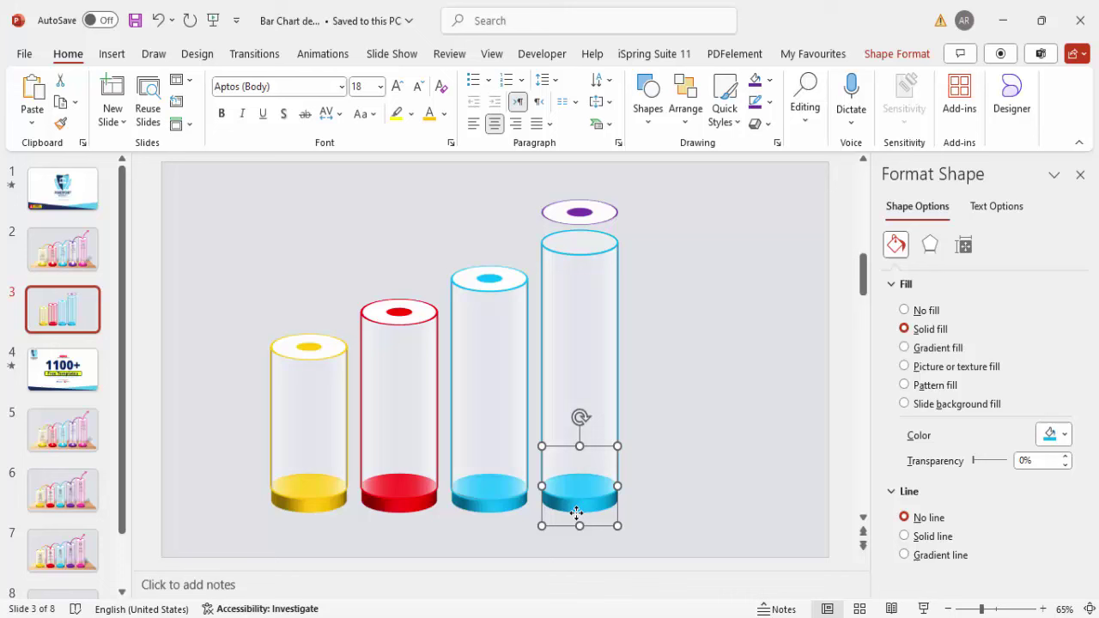
click(757, 83)
- Make the fourth cylinder's 3-D contour purple and set the purple cap on top
click(616, 341)
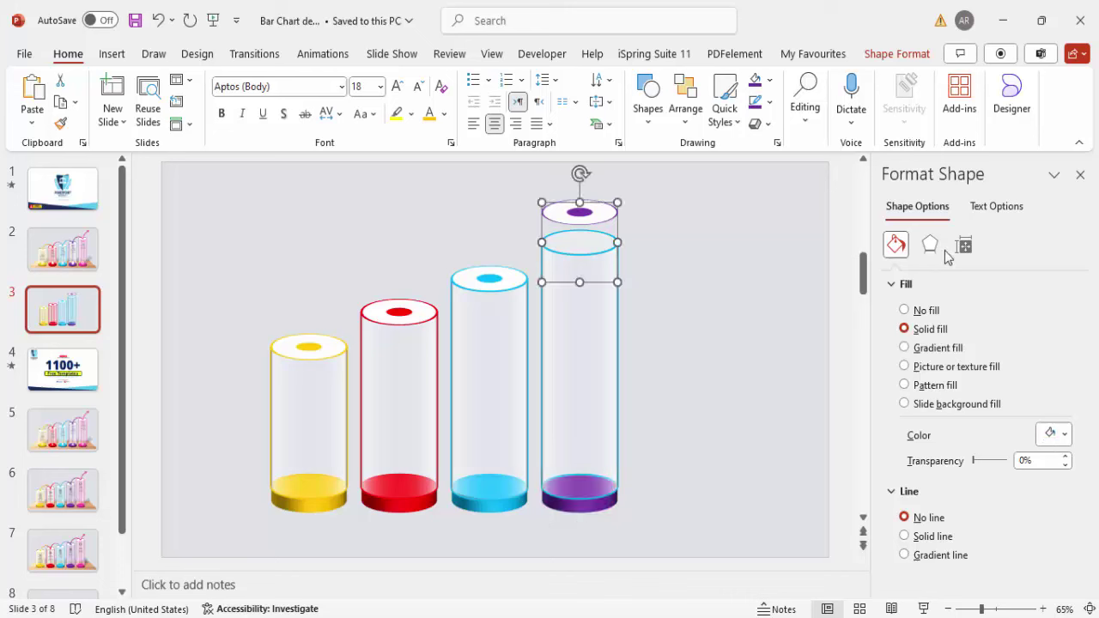
click(930, 245)
scroll(1069, 373, down, 3)
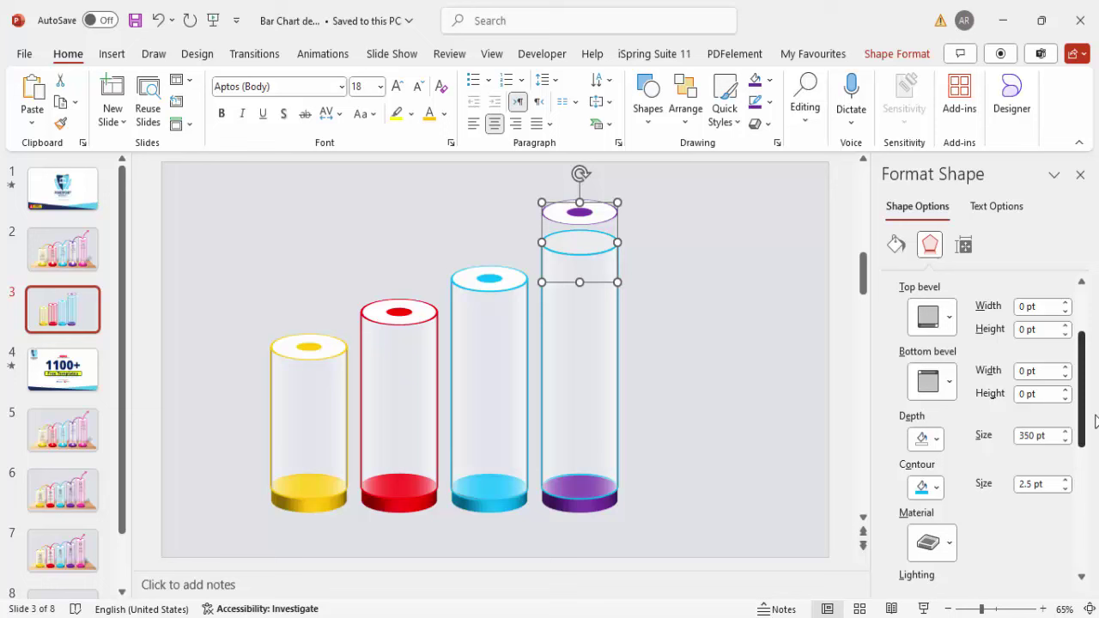
click(936, 488)
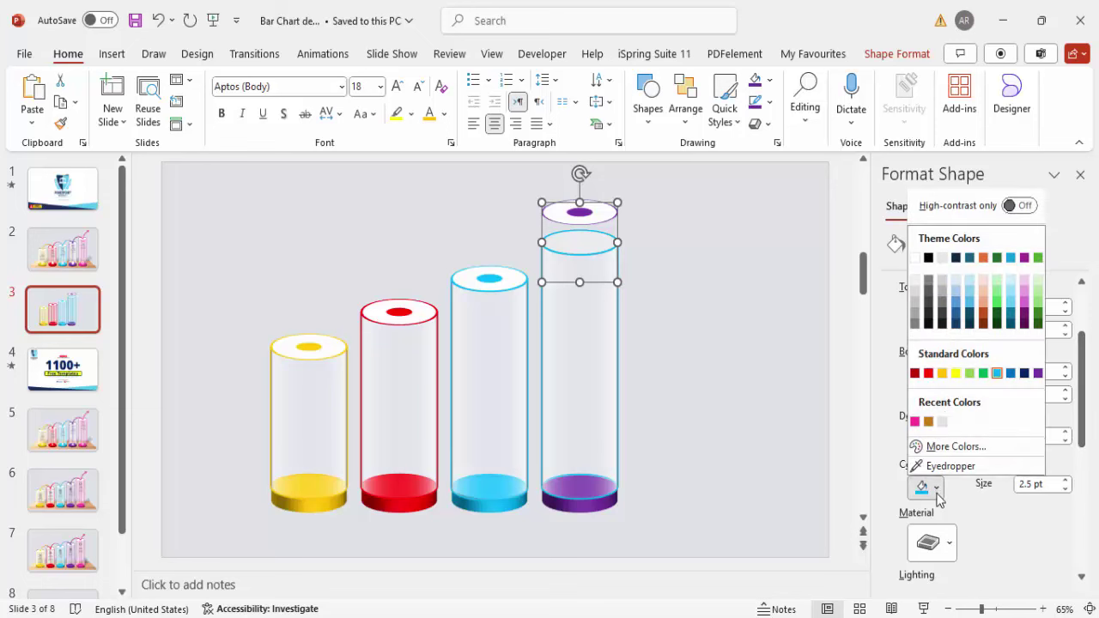
click(1038, 372)
click(656, 185)
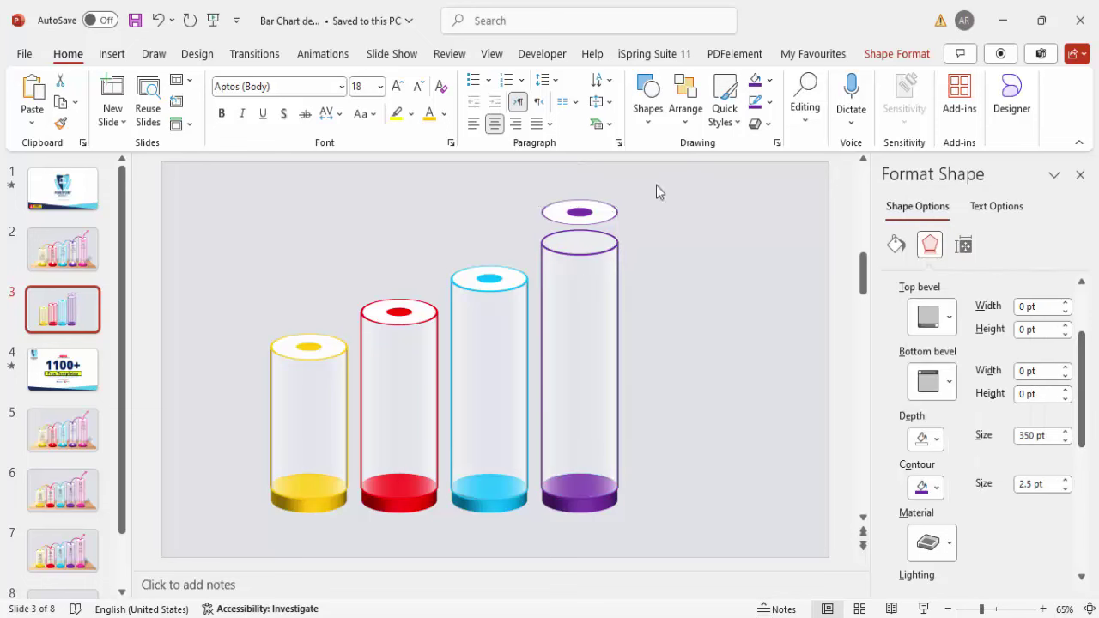
click(604, 215)
drag(609, 177, 607, 201)
- Select all four cylinders and shift them to the right
click(719, 249)
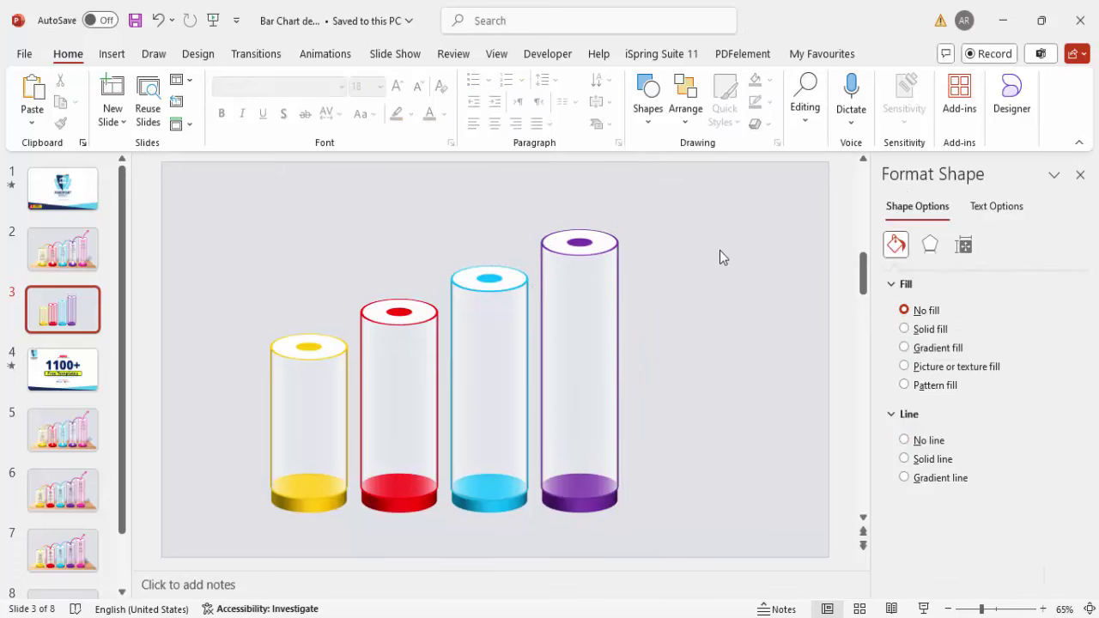
drag(692, 187, 136, 565)
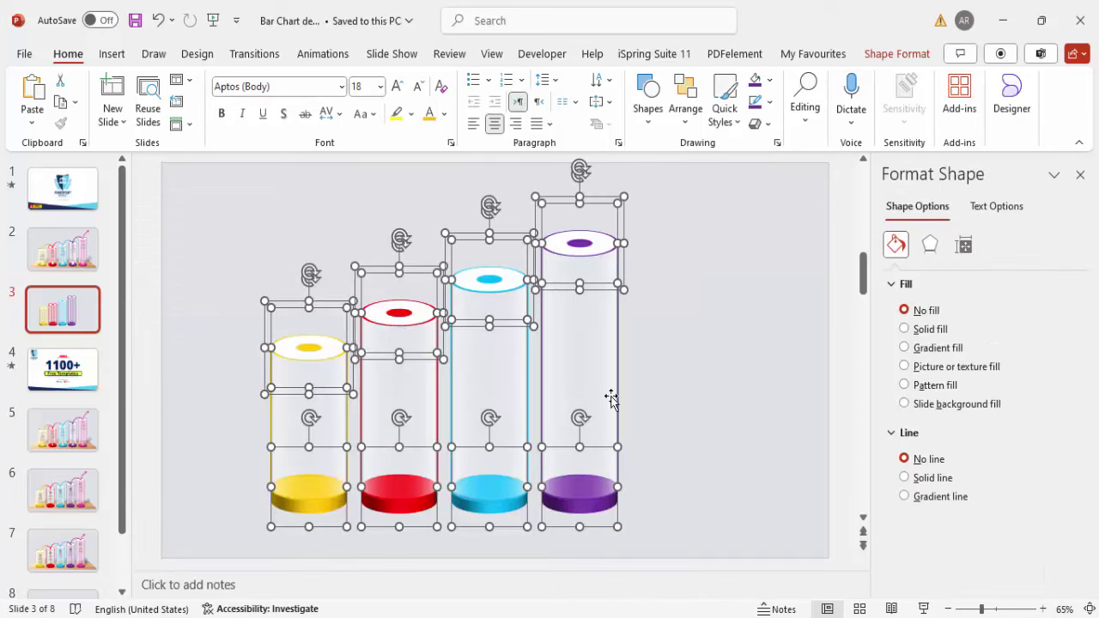
drag(617, 395, 660, 403)
click(714, 347)
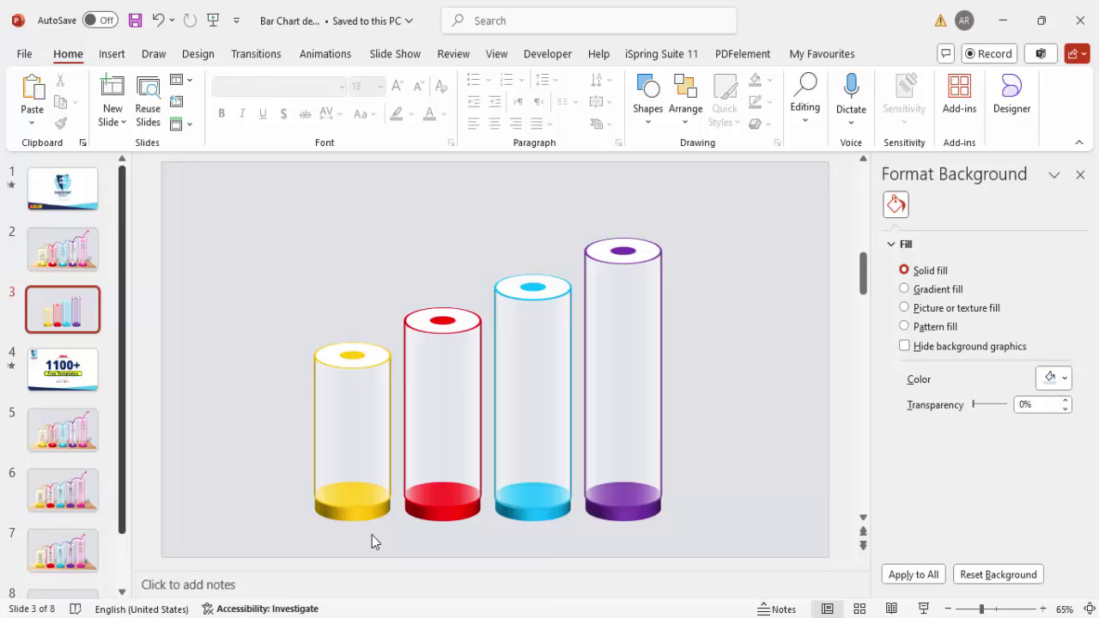
click(111, 55)
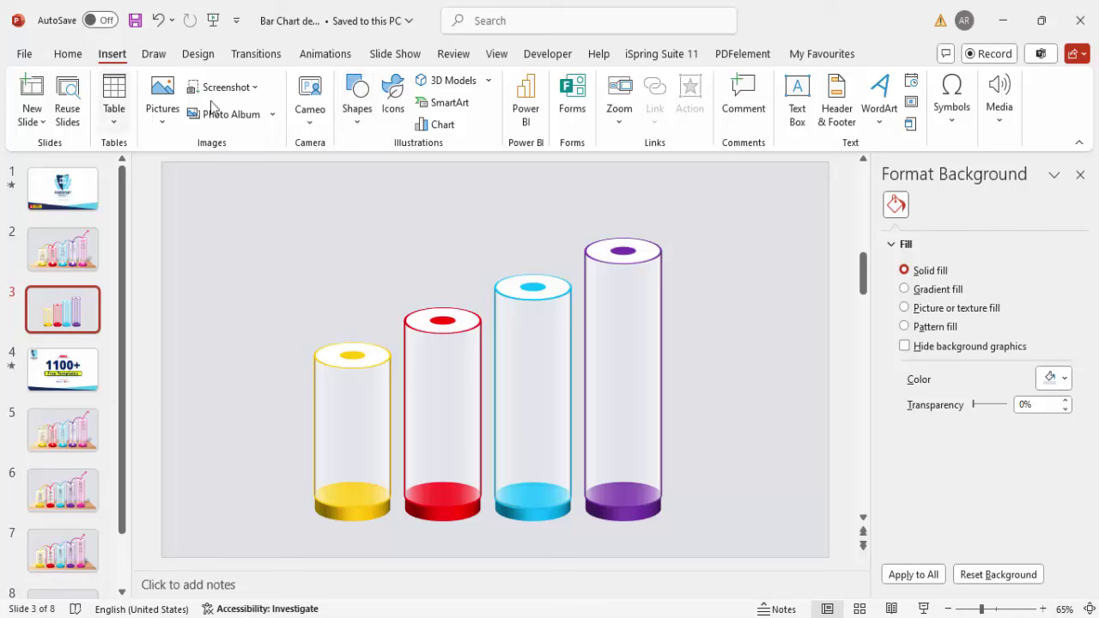
- Draw a black rounded rectangle with no outline over the red cylinder
click(358, 125)
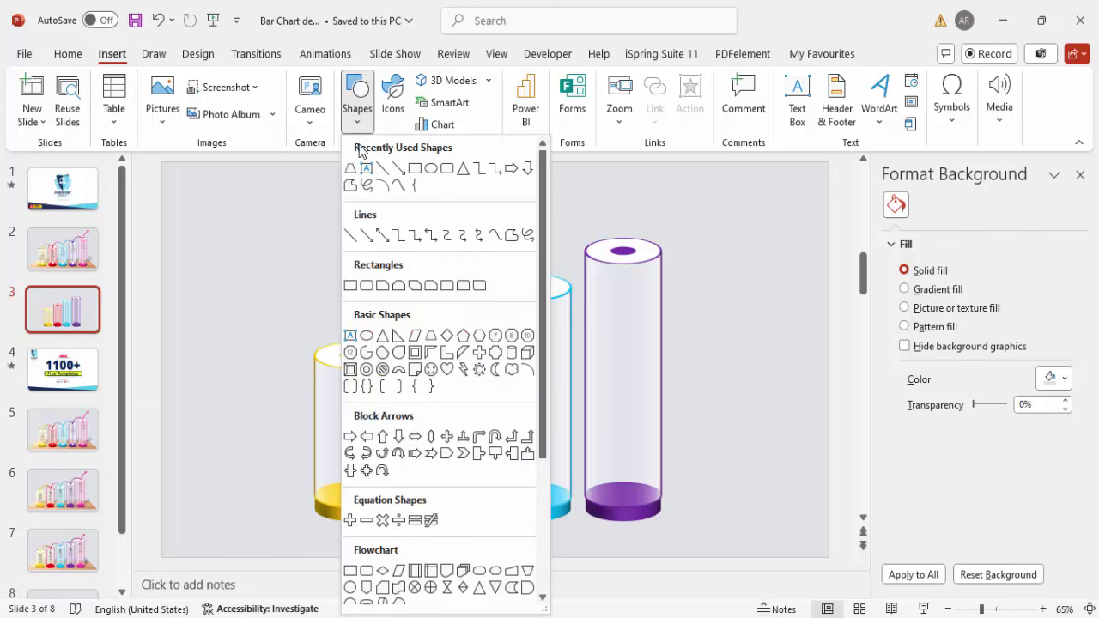
click(351, 287)
drag(365, 249, 455, 428)
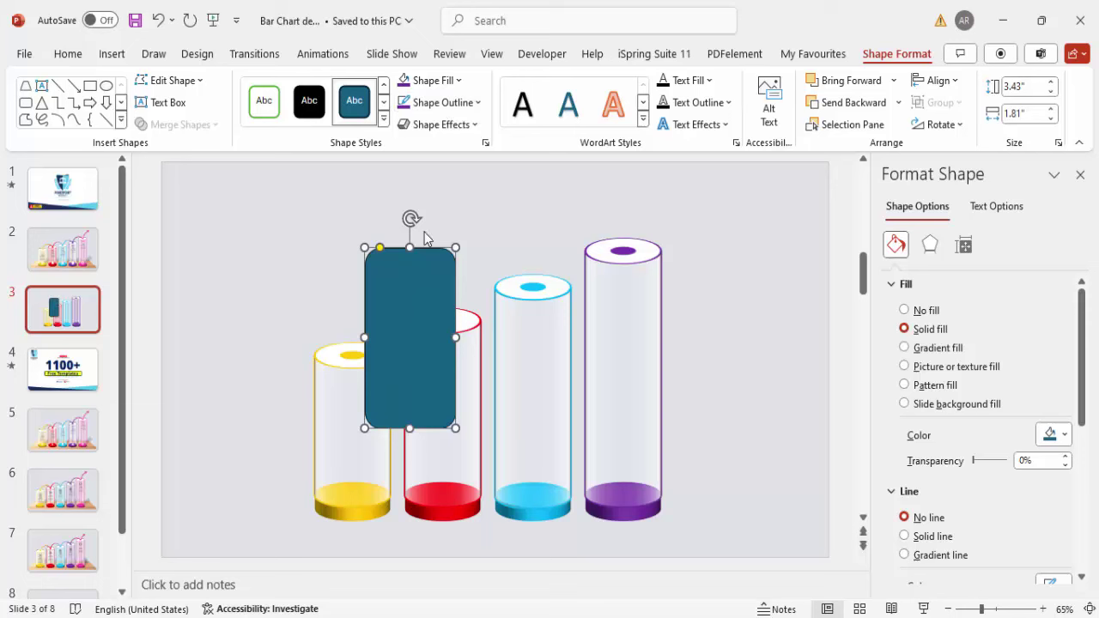
click(447, 102)
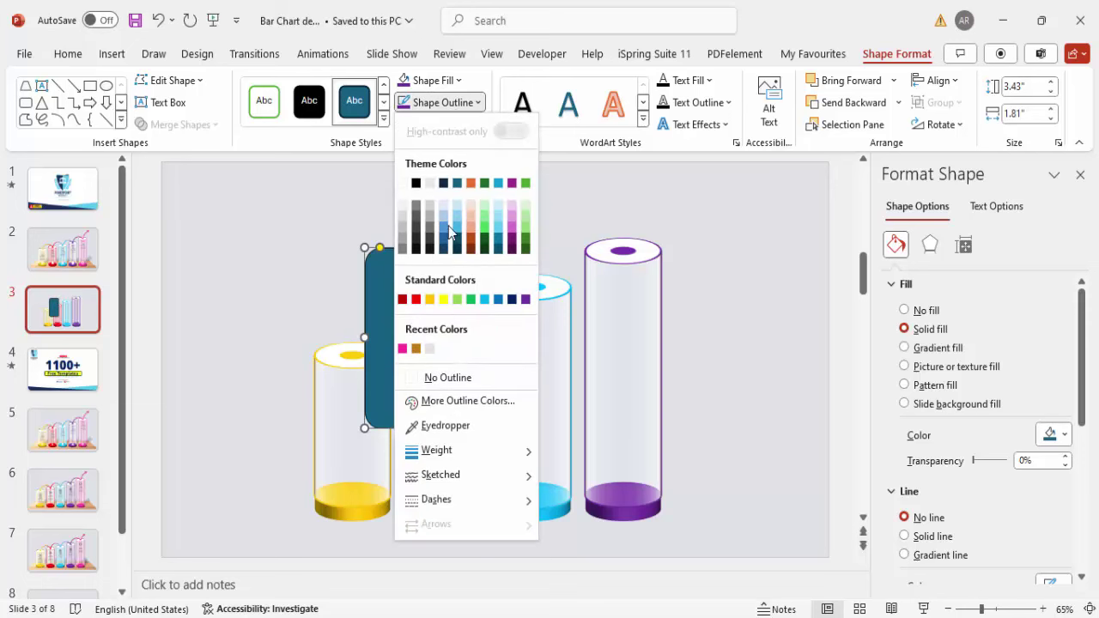
click(483, 379)
click(440, 83)
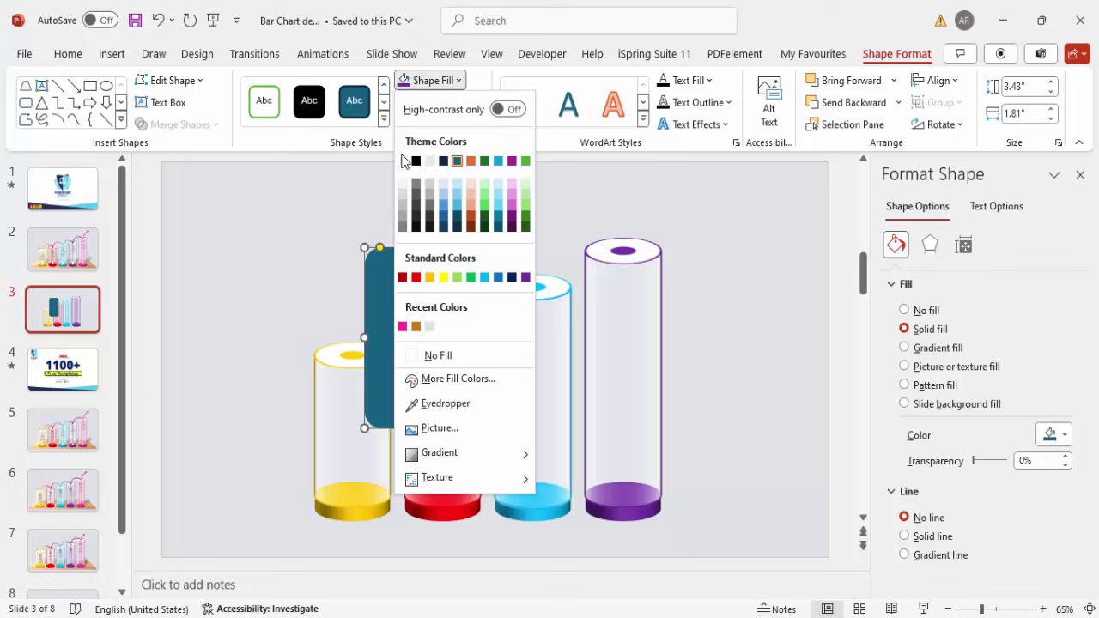
click(417, 155)
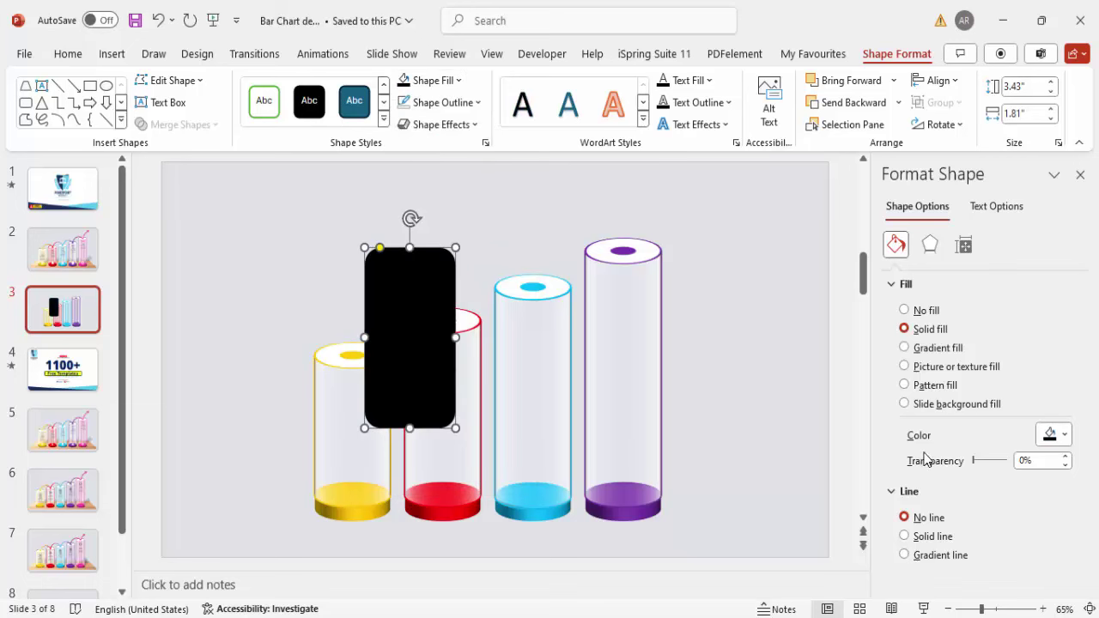
- Give the rectangle 54% transparency and 23 pt soft edges, tilt it beside the yellow cylinder
drag(972, 464, 993, 468)
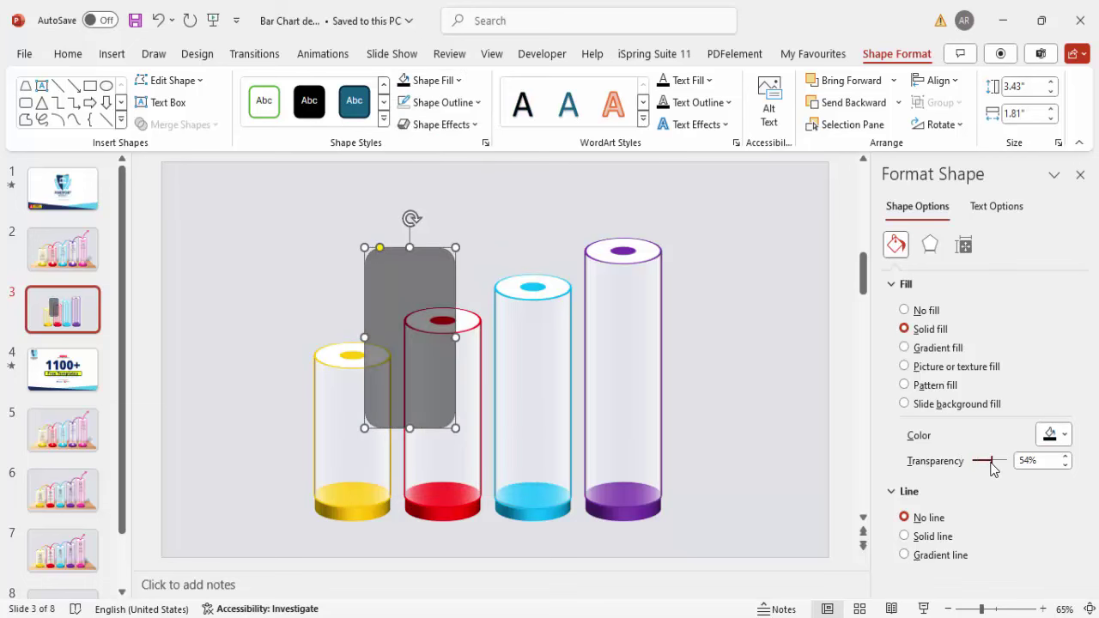
click(930, 246)
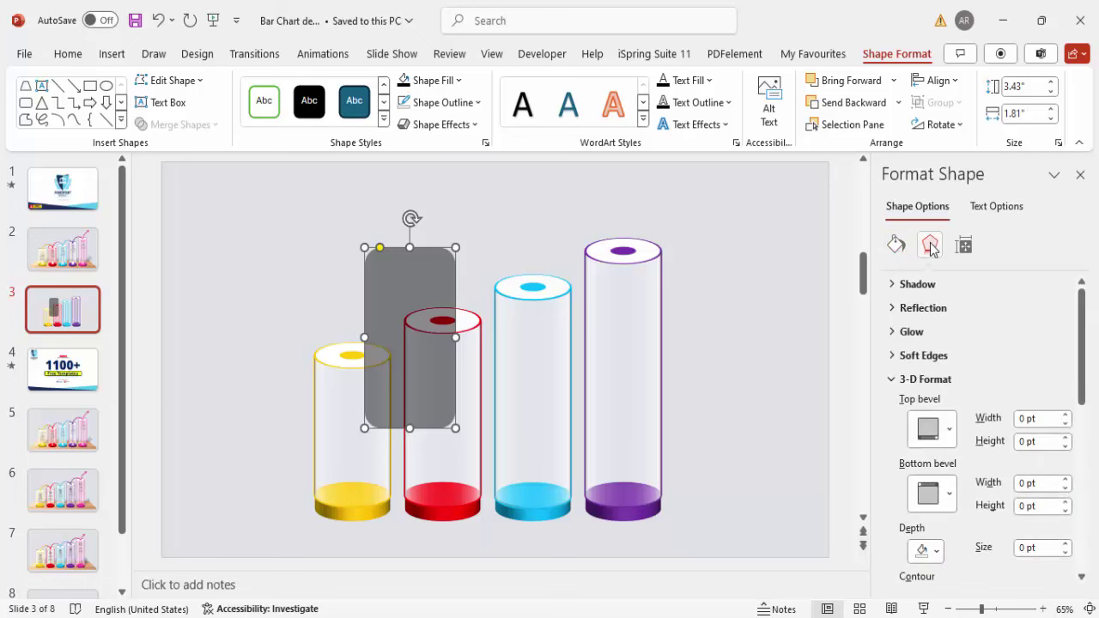
click(937, 364)
click(1066, 403)
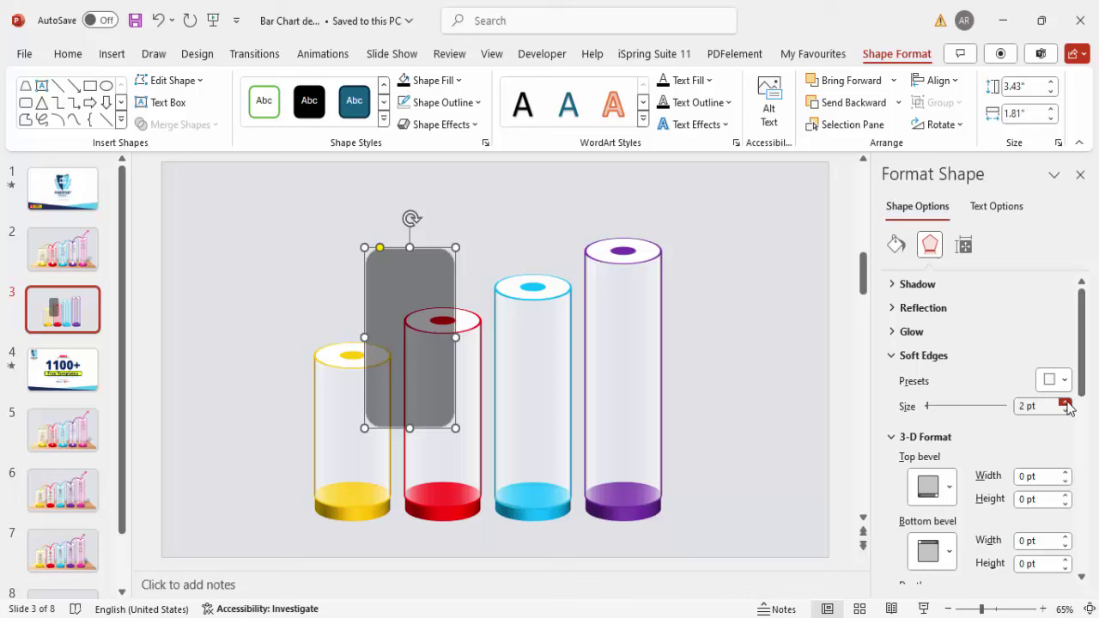
click(1065, 403)
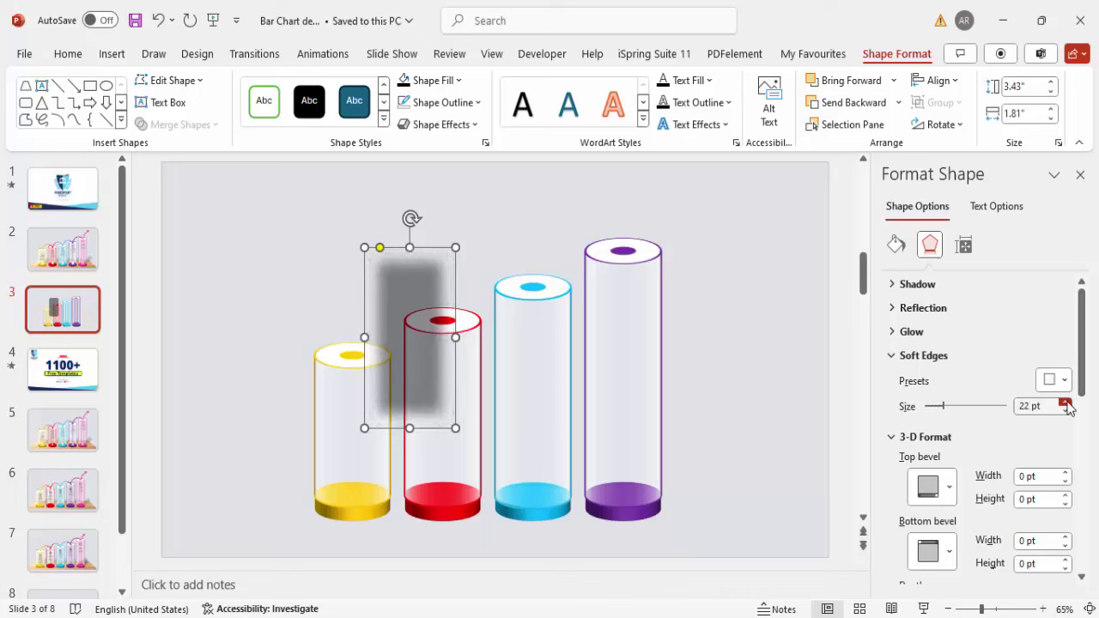
click(1066, 402)
drag(411, 220, 471, 236)
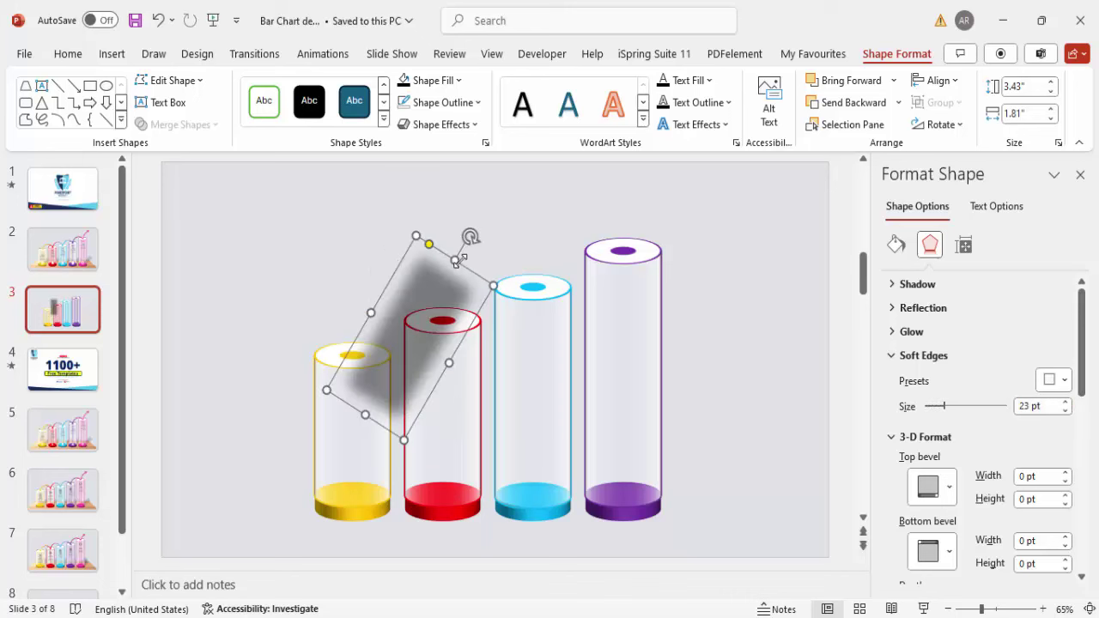
drag(463, 273, 436, 369)
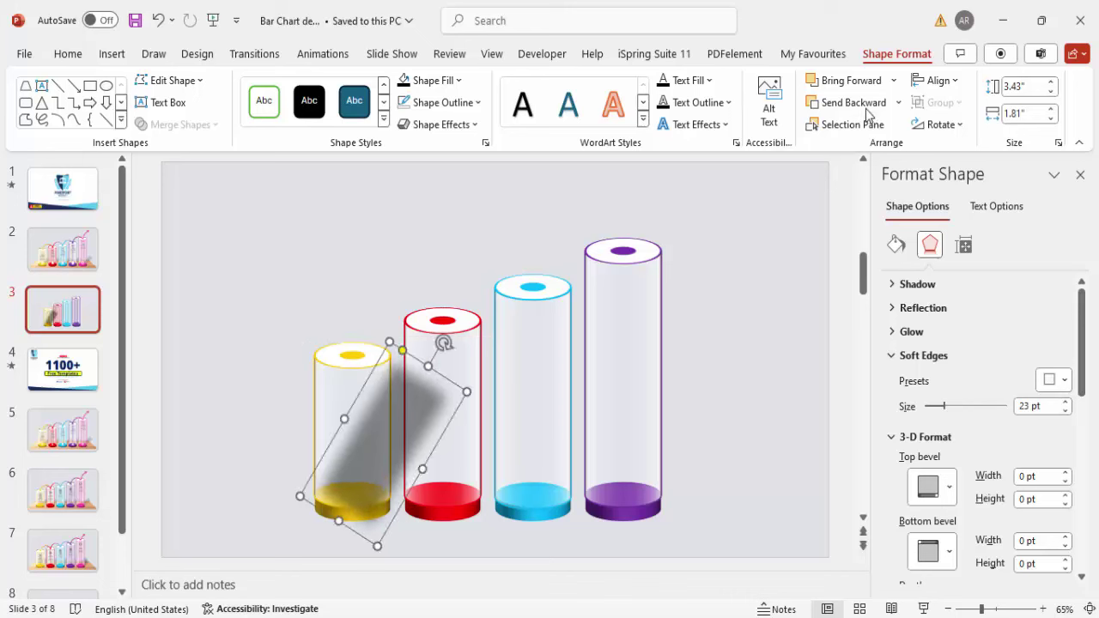
- Send the shadow to back, raise its transparency to 78%, and shorten it
click(899, 102)
click(862, 149)
click(771, 199)
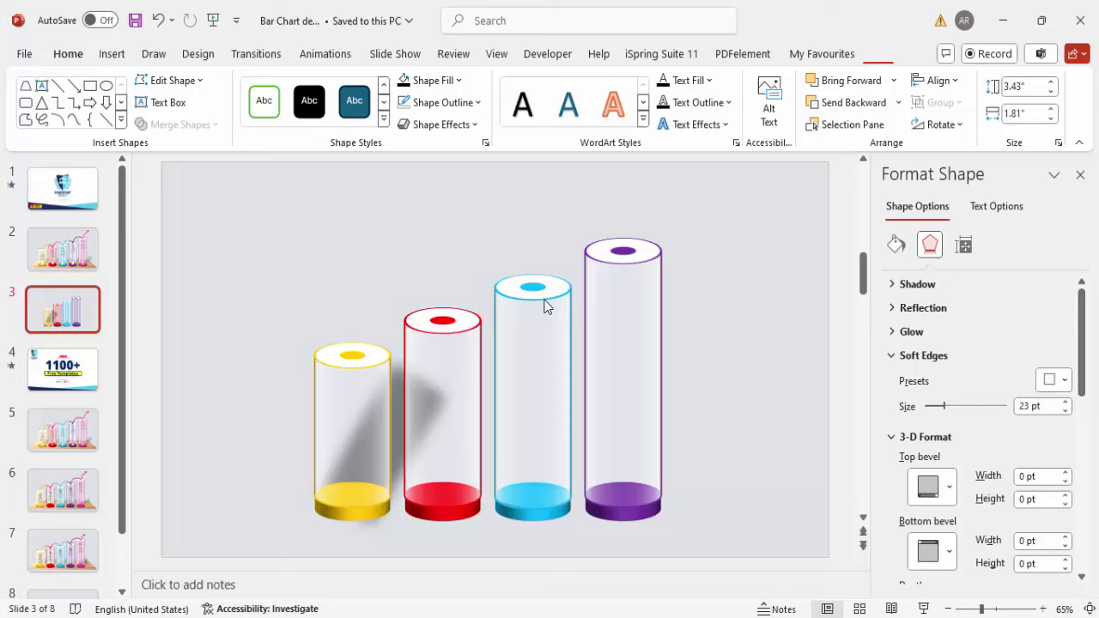
click(391, 400)
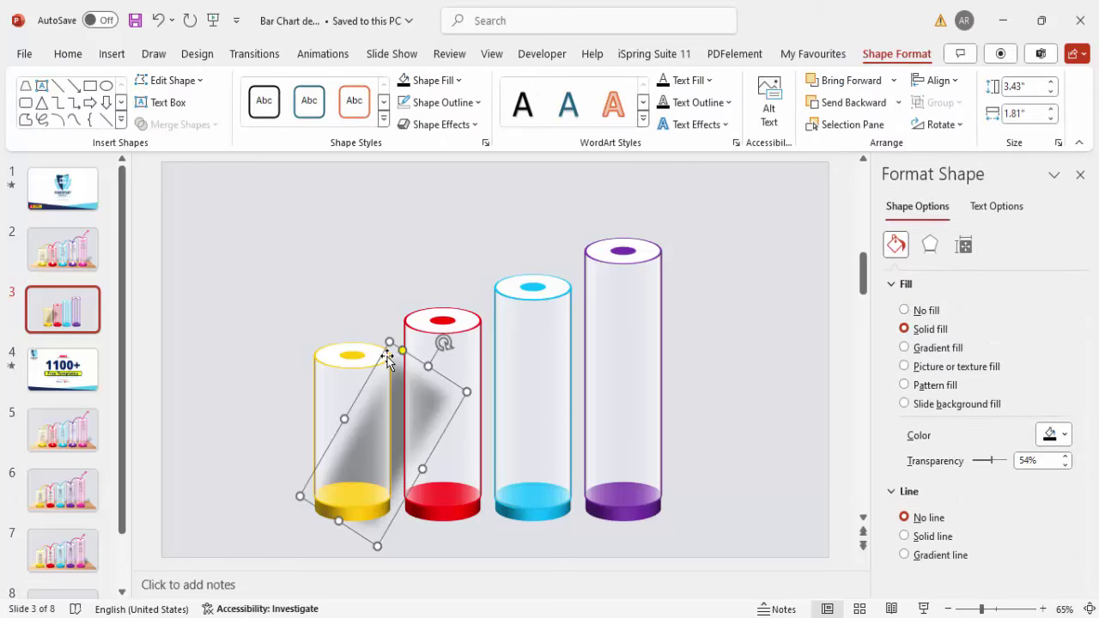
drag(992, 467, 999, 462)
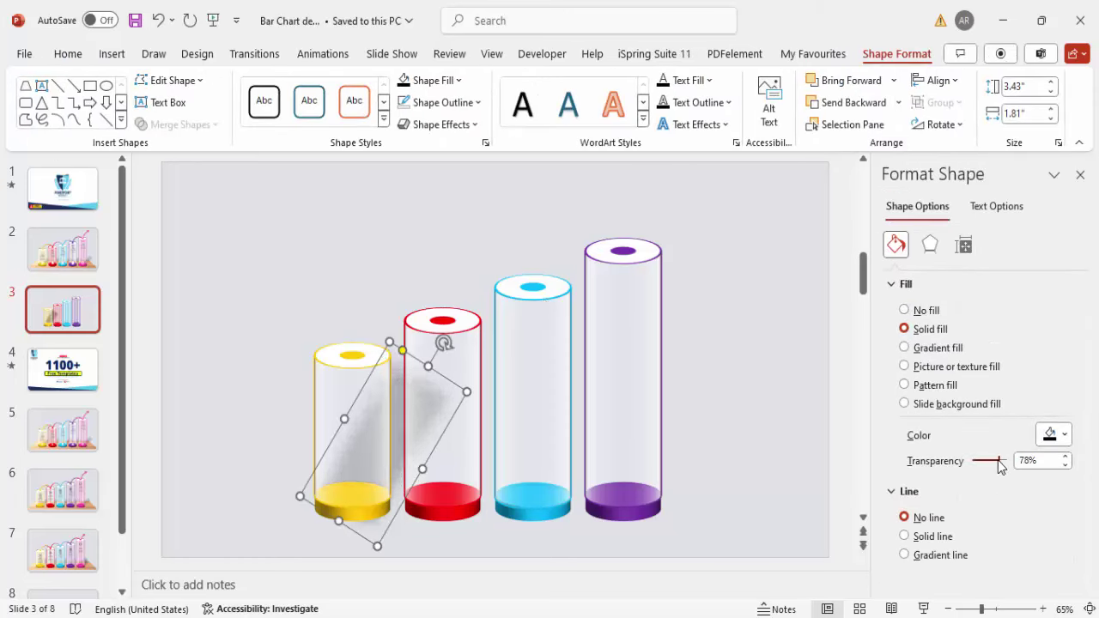
drag(429, 368, 530, 457)
- Duplicate the shadow for the other cylinders with Ctrl+D and send them to back
key(ctrl+d)
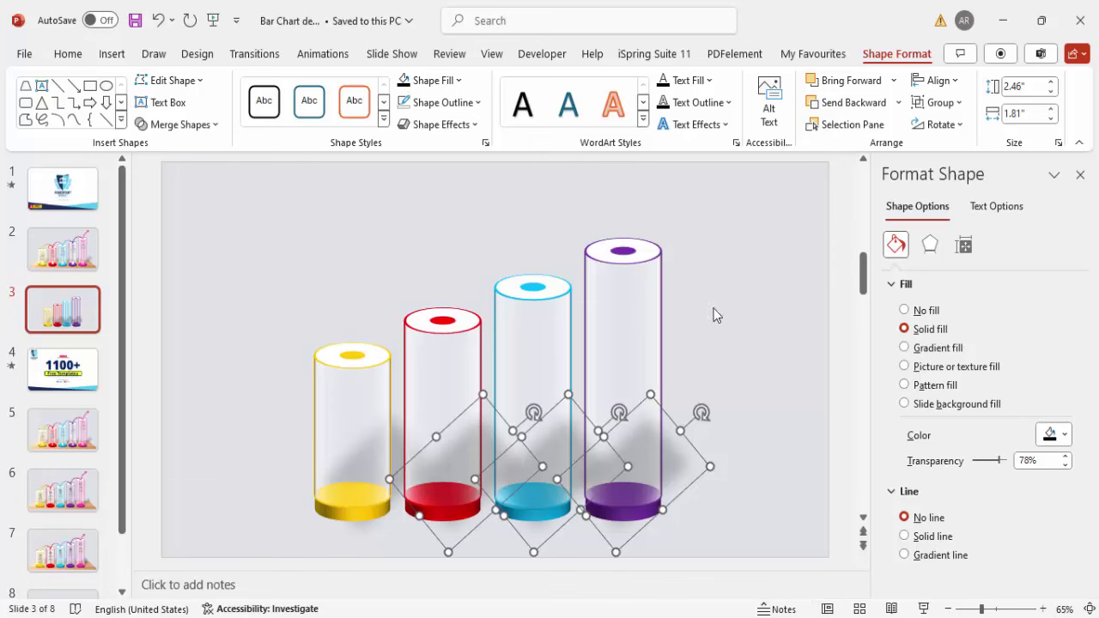
click(898, 102)
click(854, 147)
click(773, 230)
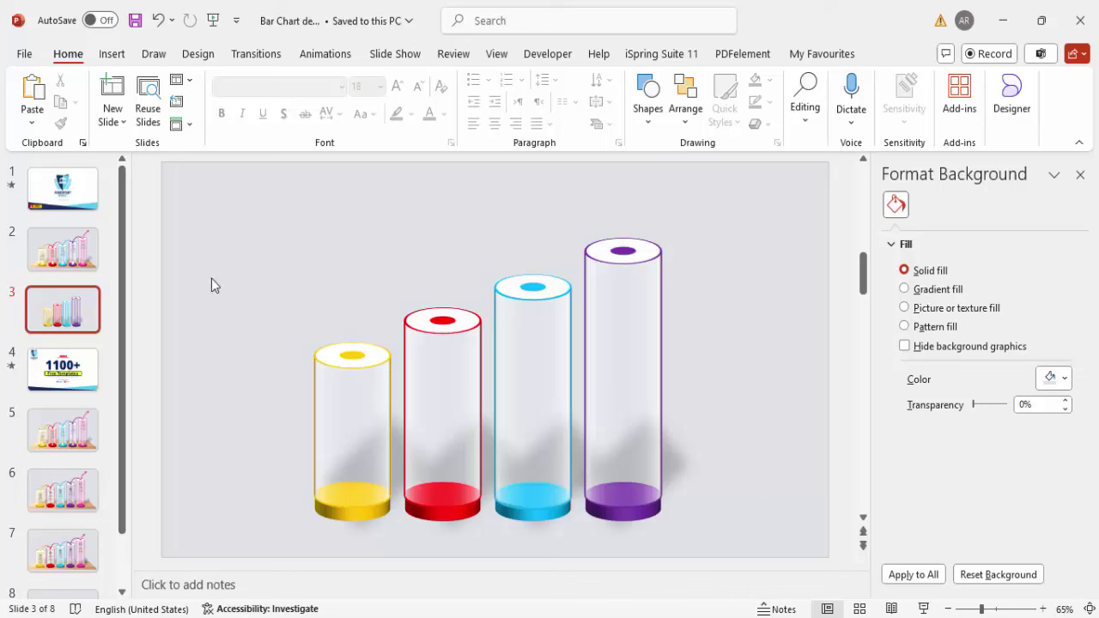
- Group the yellow, red, blue and purple cylinders' parts with their shadows using Ctrl+G
drag(177, 244, 412, 584)
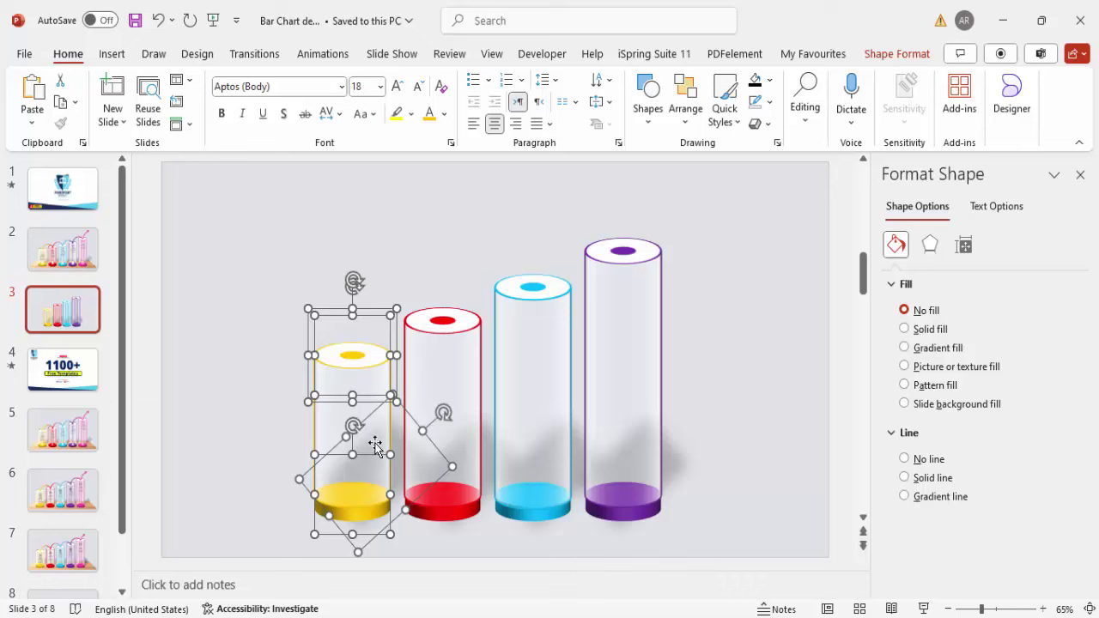
key(ctrl+g)
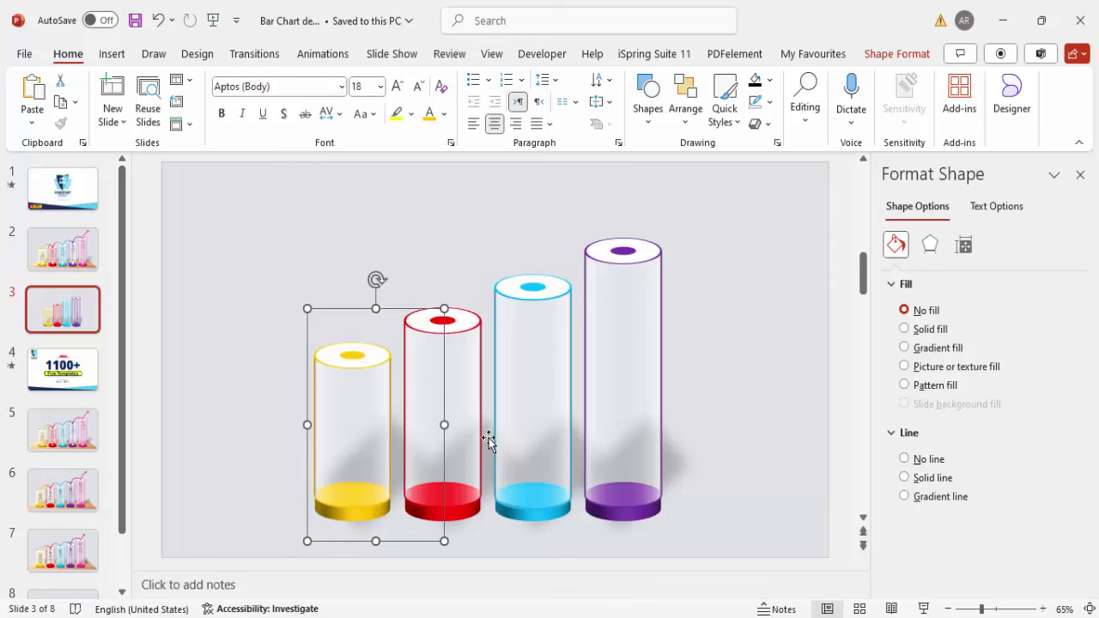
click(366, 226)
drag(459, 534, 504, 568)
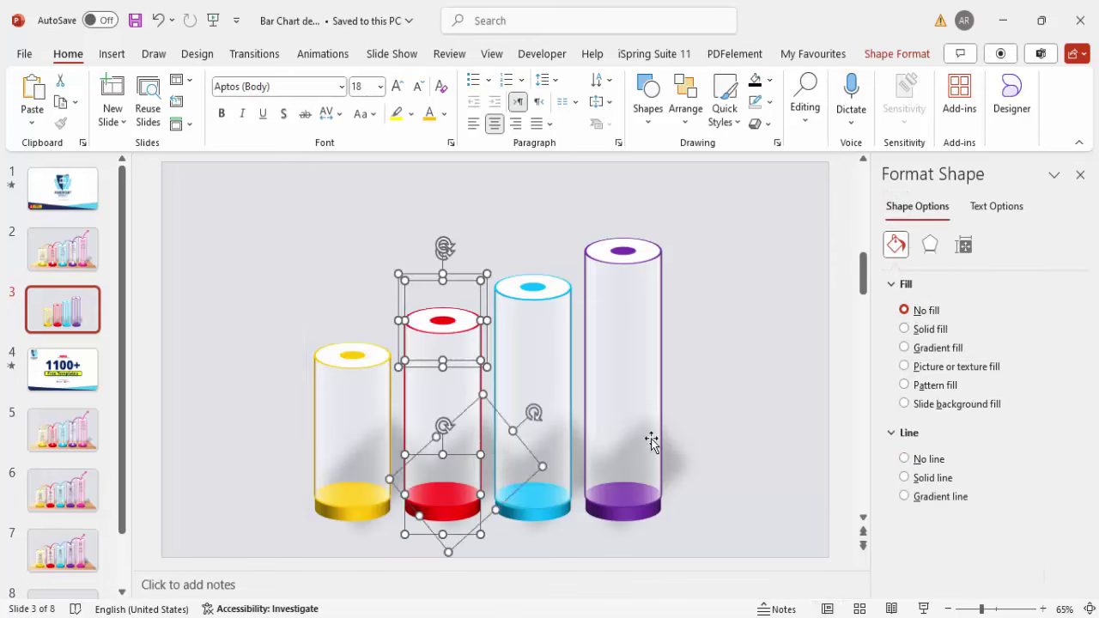
key(ctrl+g)
drag(444, 188, 601, 607)
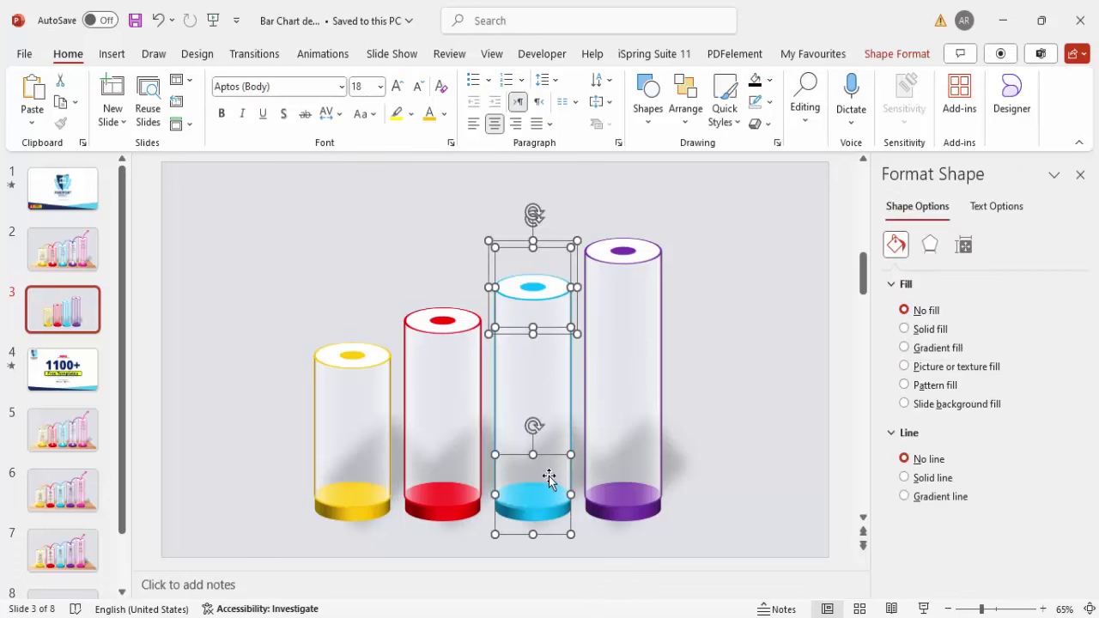
shift+click(584, 442)
key(ctrl+g)
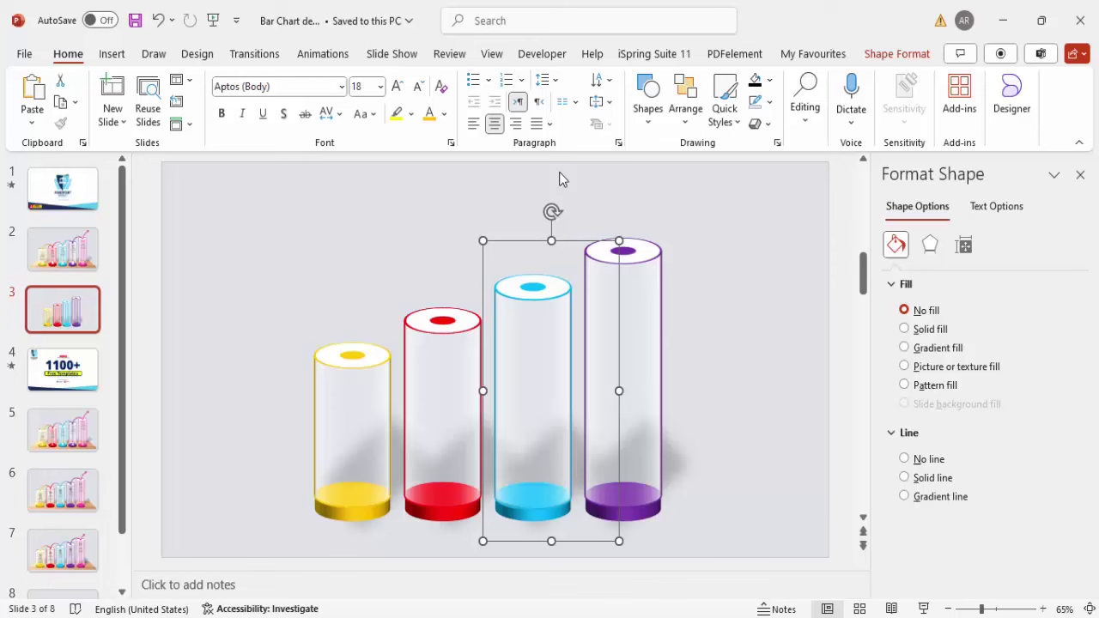
drag(530, 177, 762, 608)
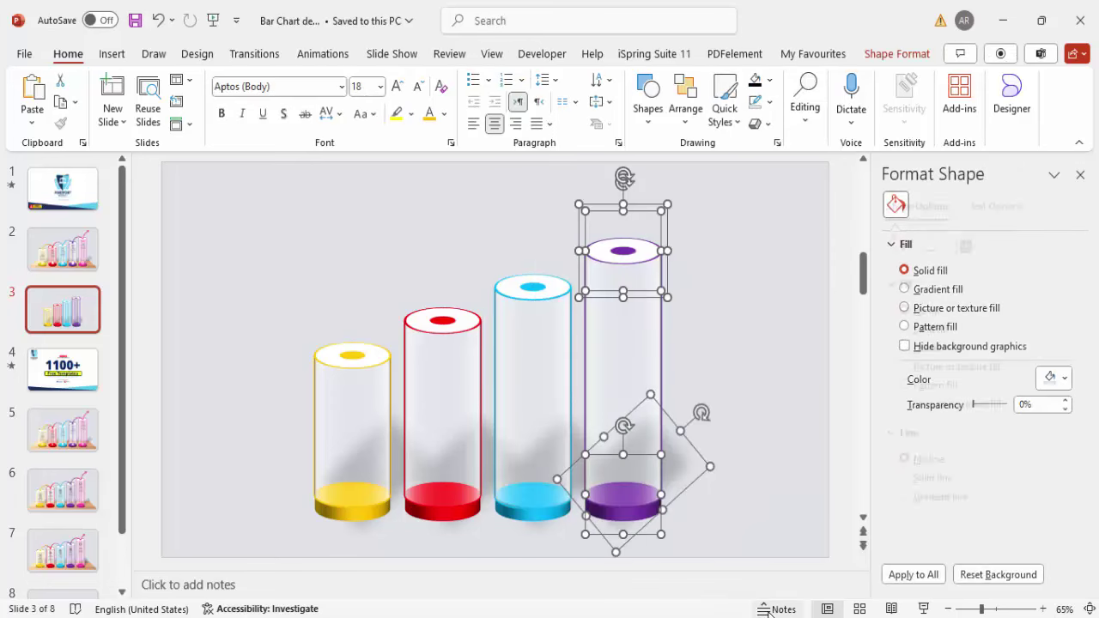
key(ctrl+g)
- Send the red, blue and purple cylinder groups to the back
click(463, 440)
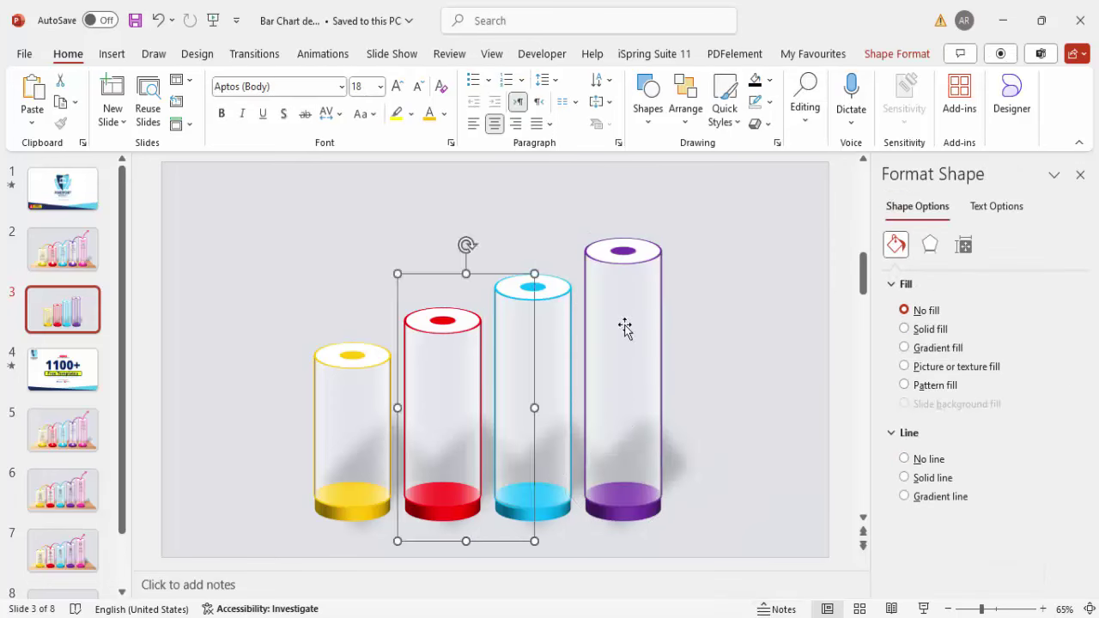
click(908, 57)
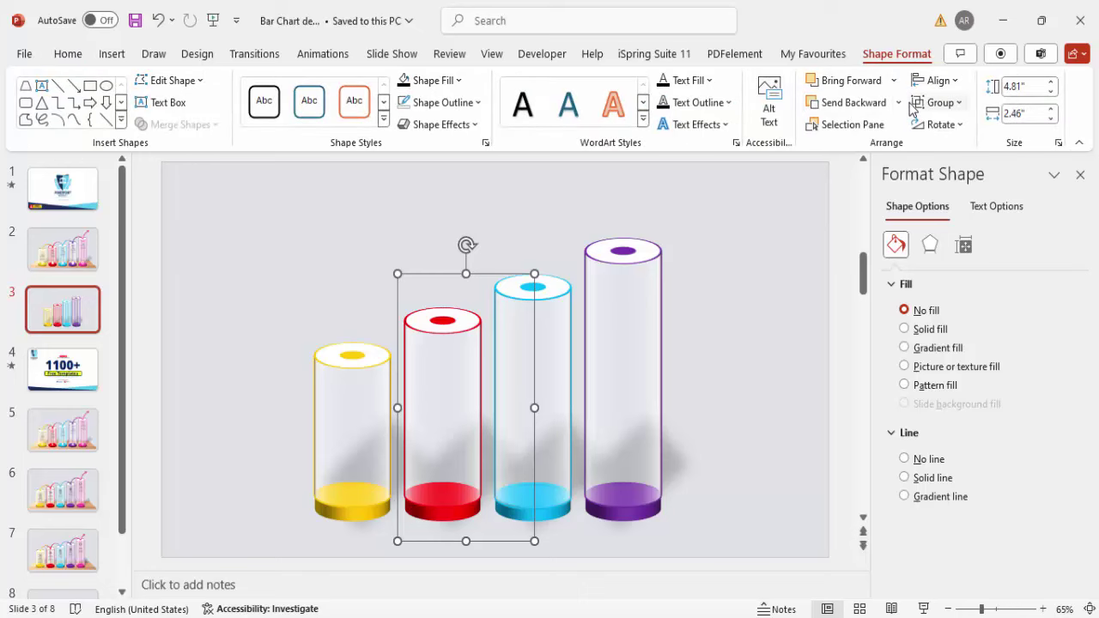
click(899, 102)
click(859, 147)
click(559, 318)
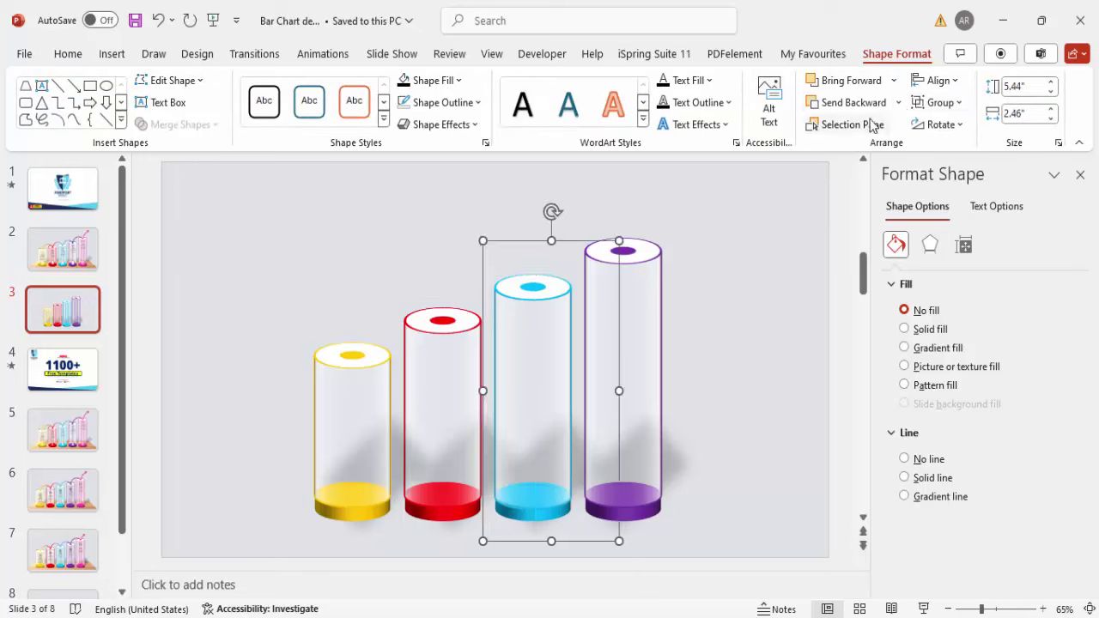
click(898, 102)
click(860, 149)
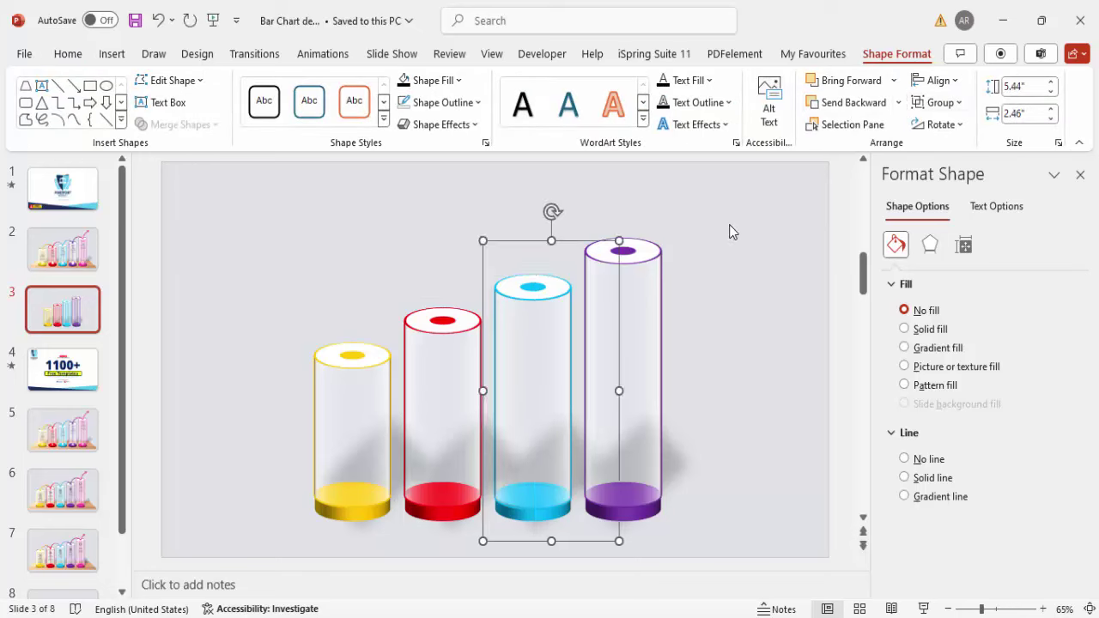
click(654, 273)
click(898, 102)
click(861, 149)
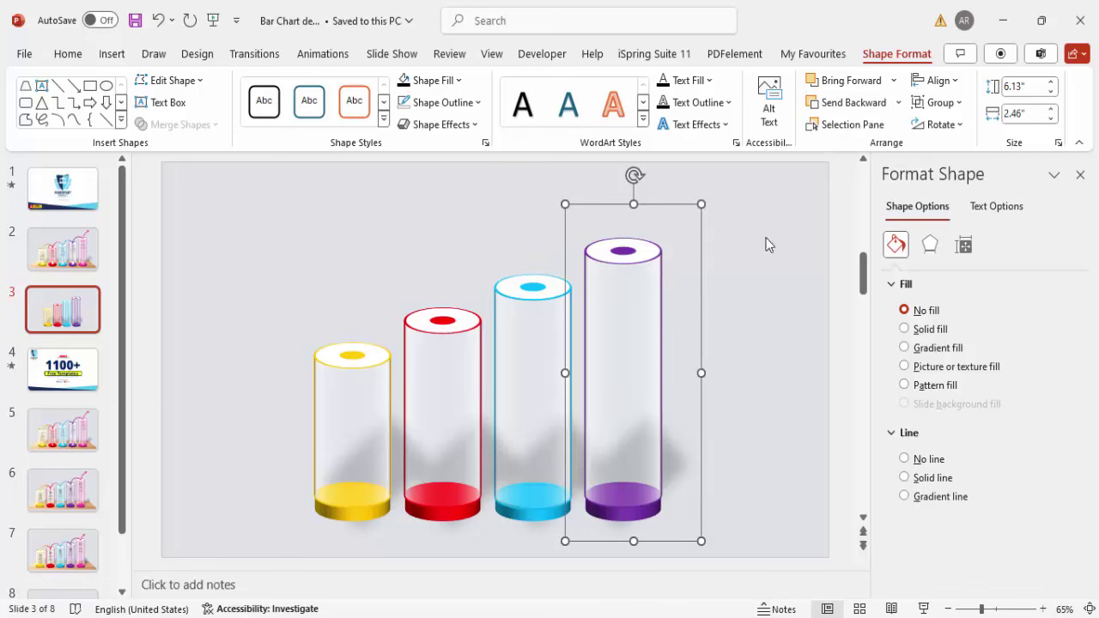
click(750, 267)
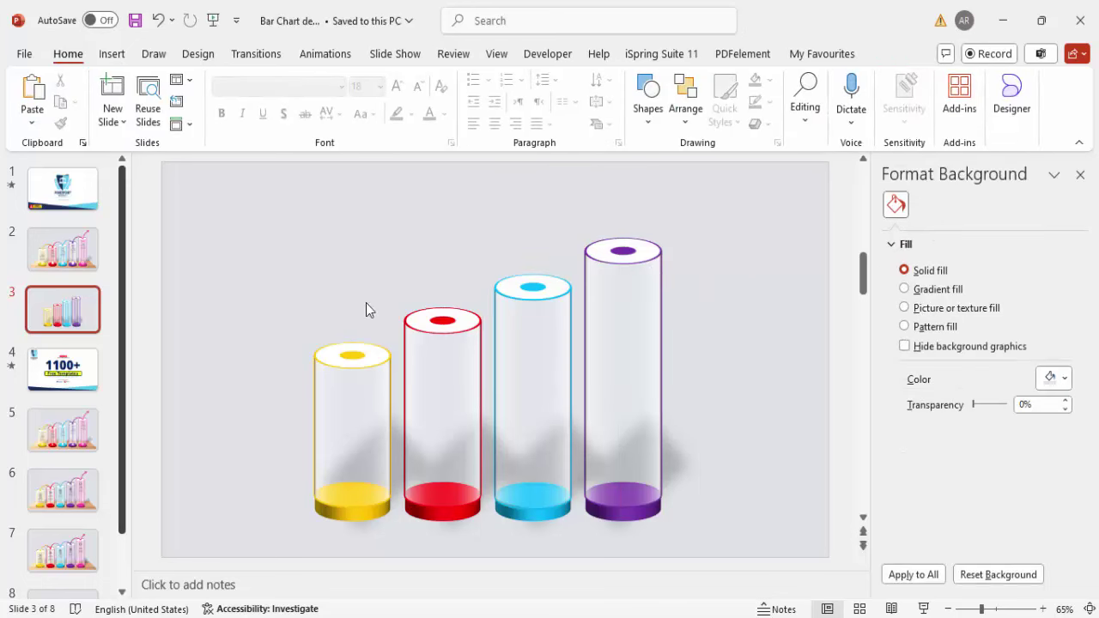
- Draw a wide trapezoid about 1.81" tall under the cylinders, widen its slant, remove its outline
click(112, 55)
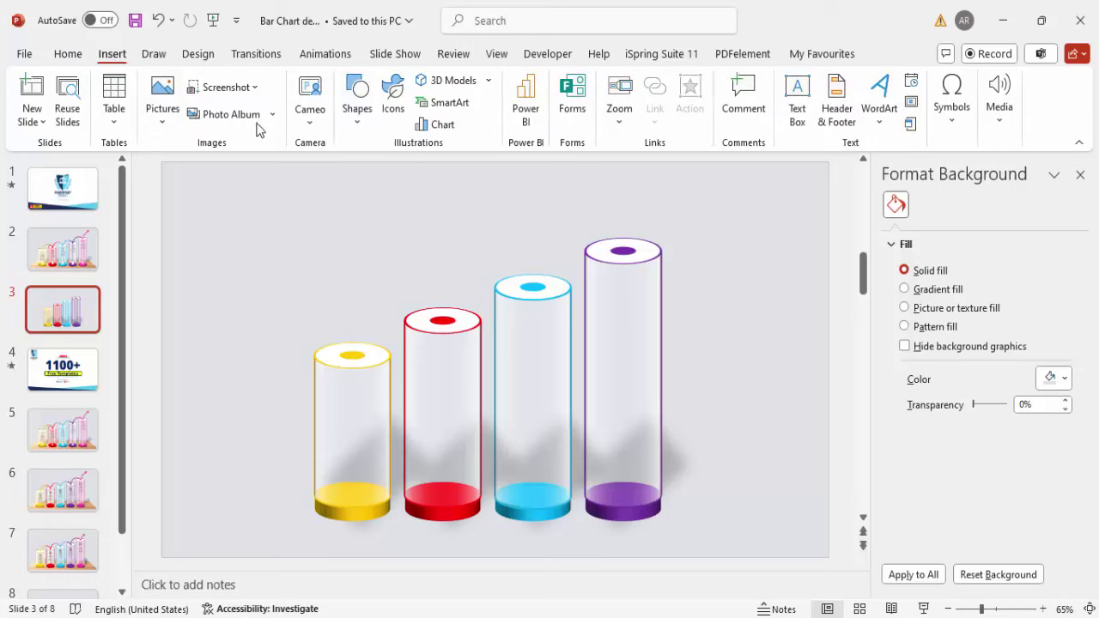
click(359, 129)
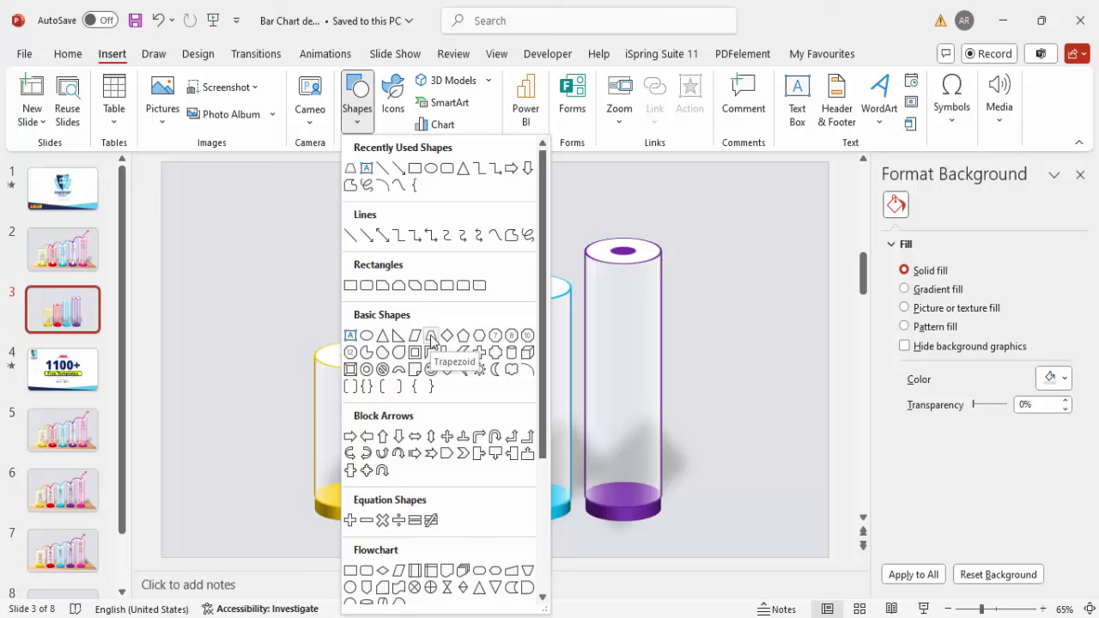
click(432, 341)
drag(239, 395, 789, 534)
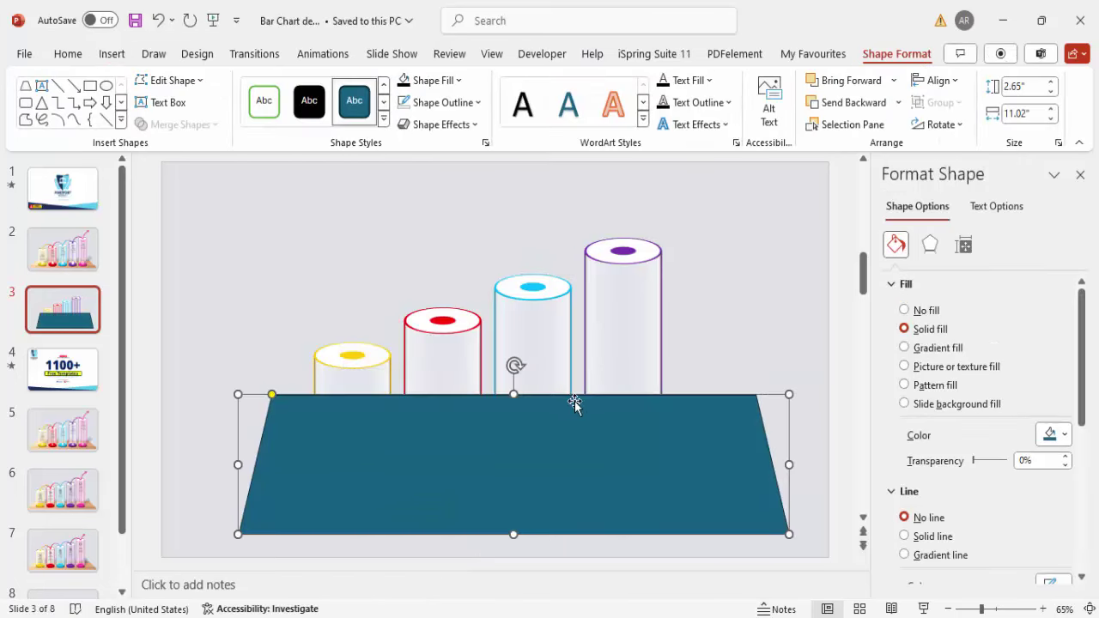
drag(520, 393, 521, 439)
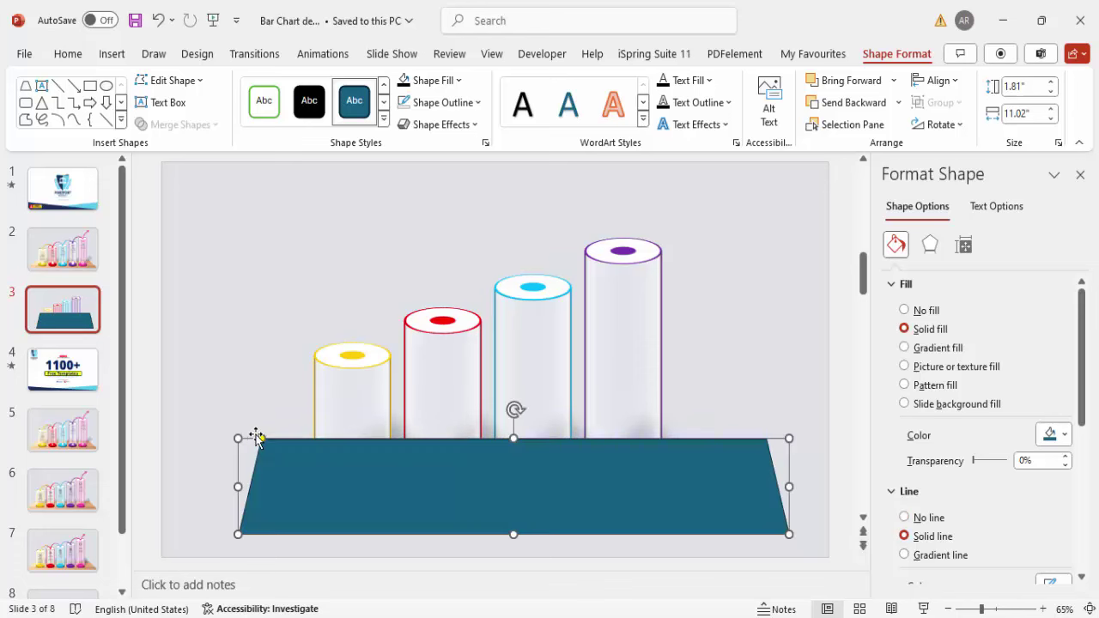
drag(262, 441, 292, 440)
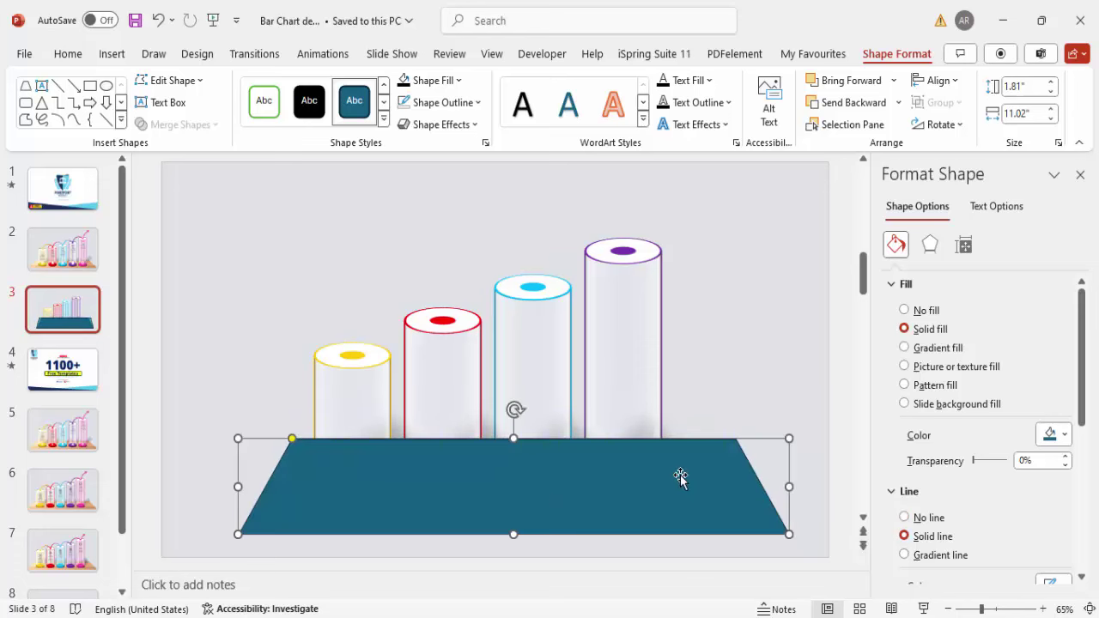
click(453, 104)
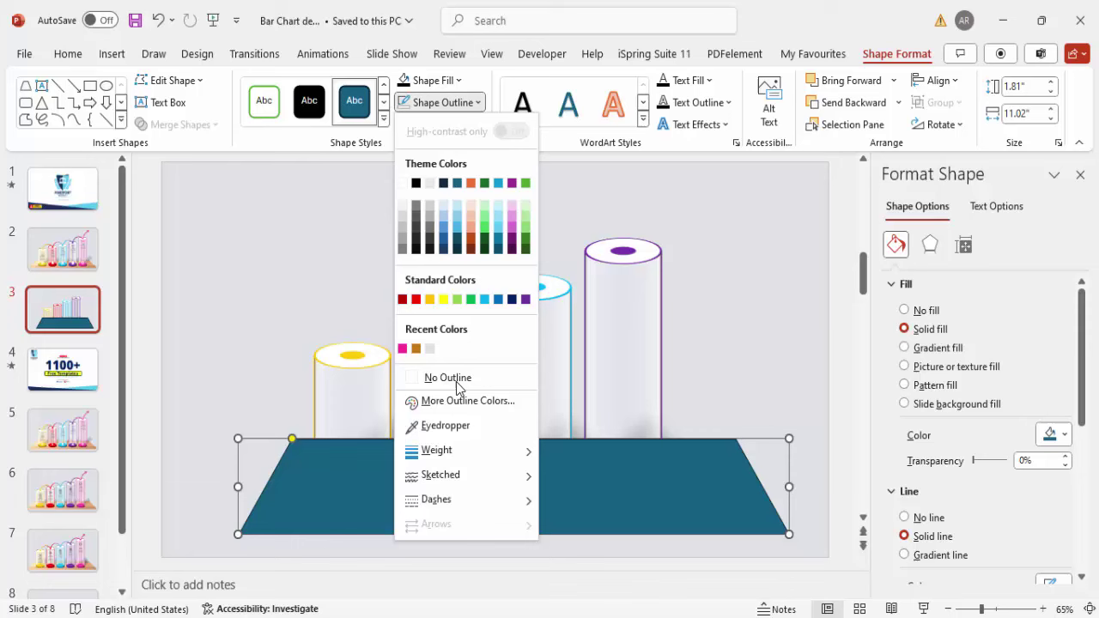
click(452, 379)
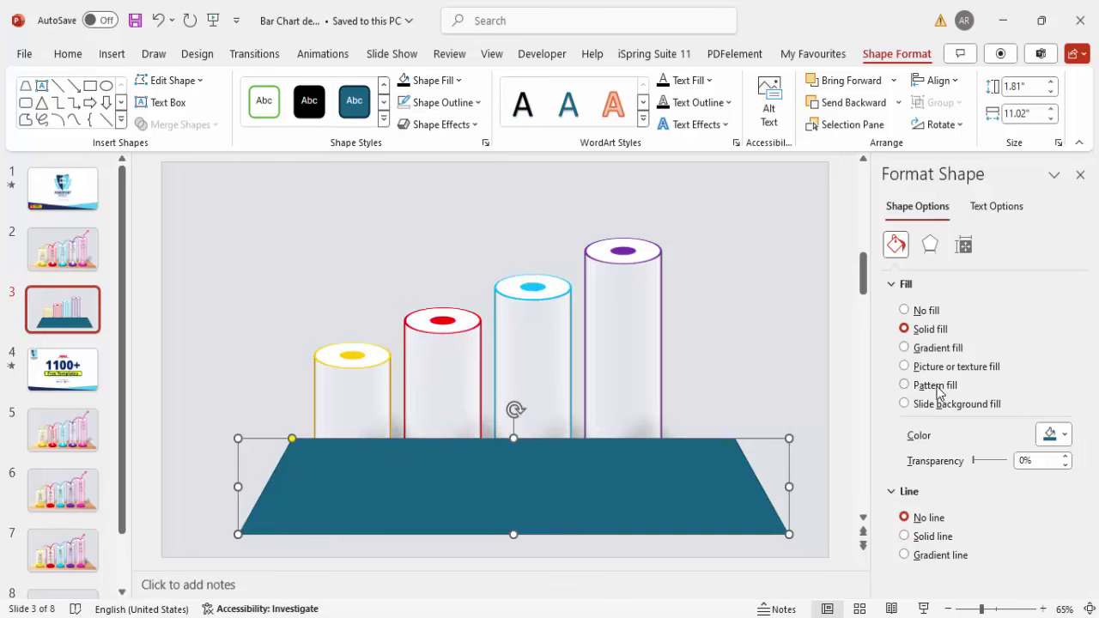
- Fill the trapezoid with the Oak wood texture instead of Cork
click(904, 366)
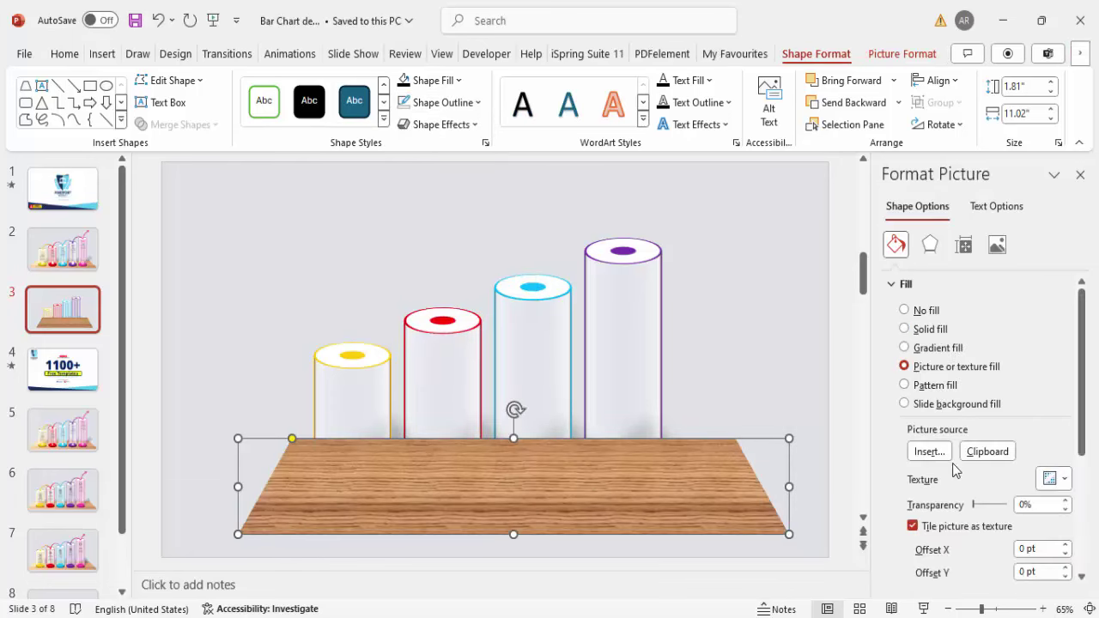
click(1065, 481)
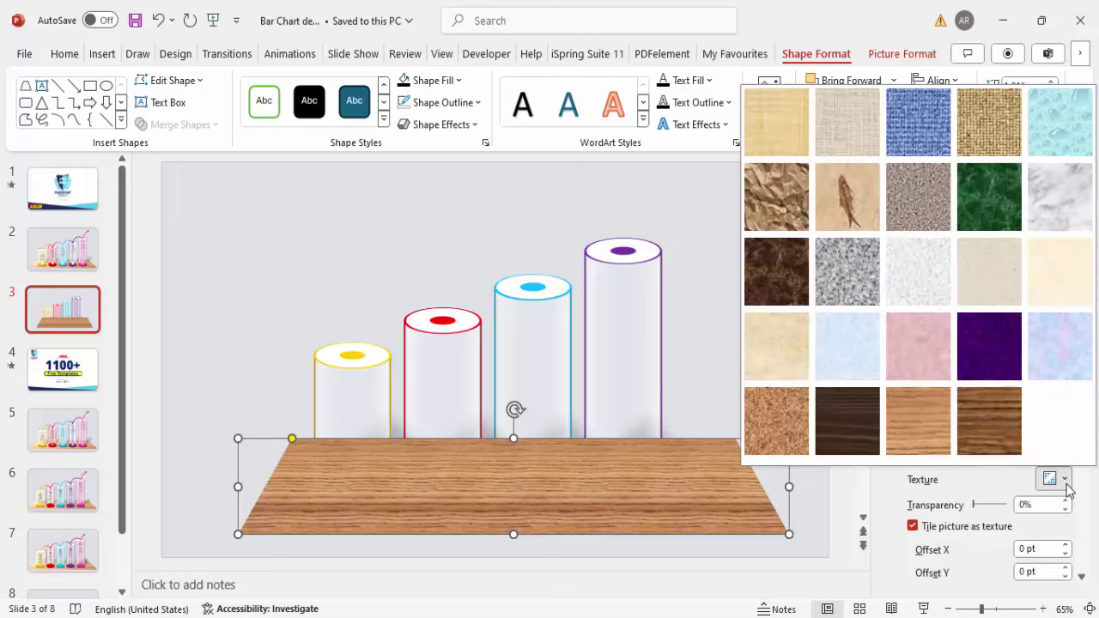
click(792, 427)
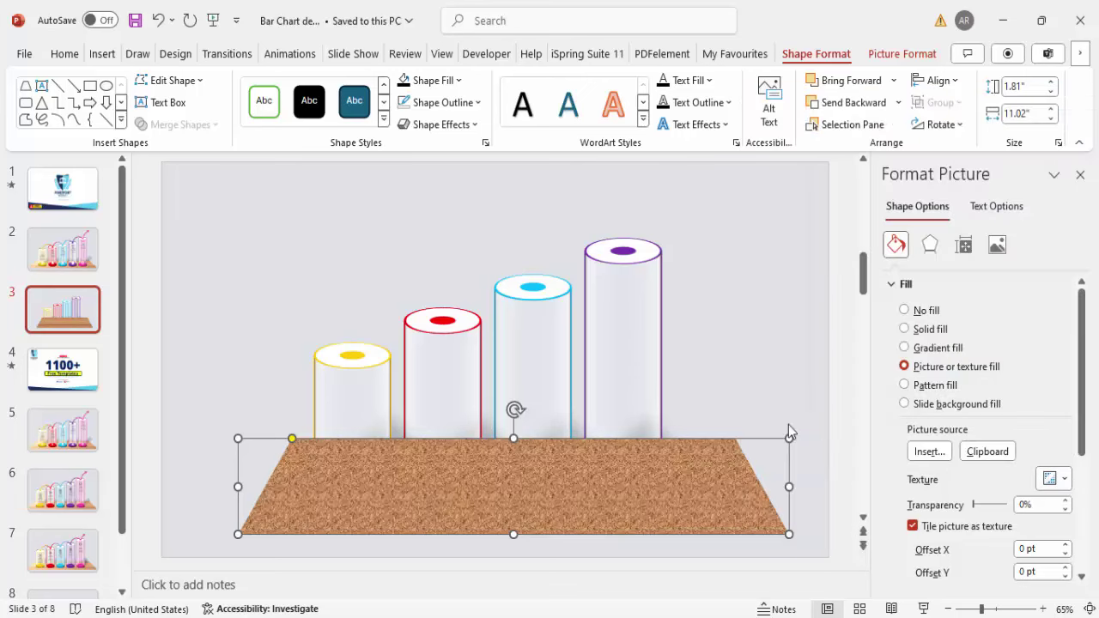
click(1052, 479)
click(923, 418)
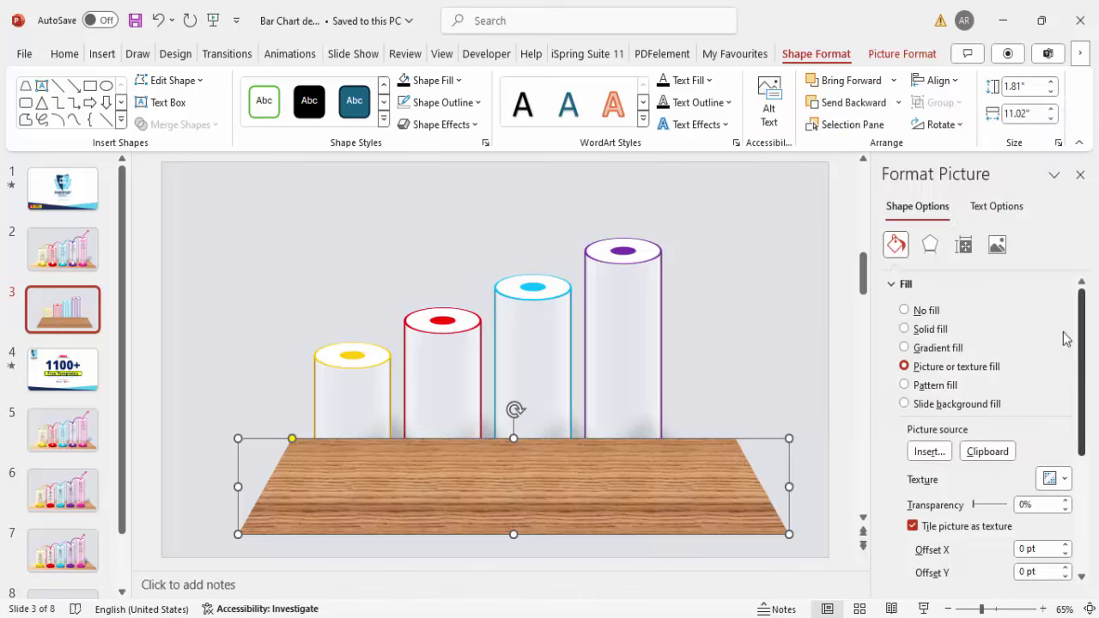
click(931, 246)
- Tilt the wooden platform with a perspective 3-D rotation preset and thicken its depth to 21 pt
drag(1088, 348, 1085, 391)
scroll(1084, 391, down, 5)
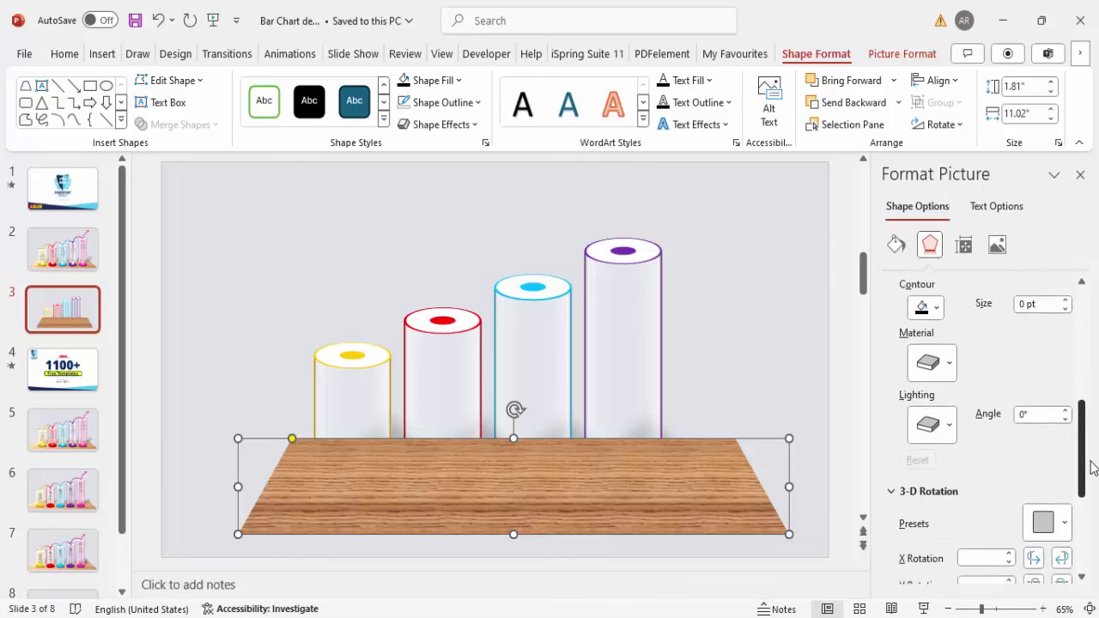
click(1064, 366)
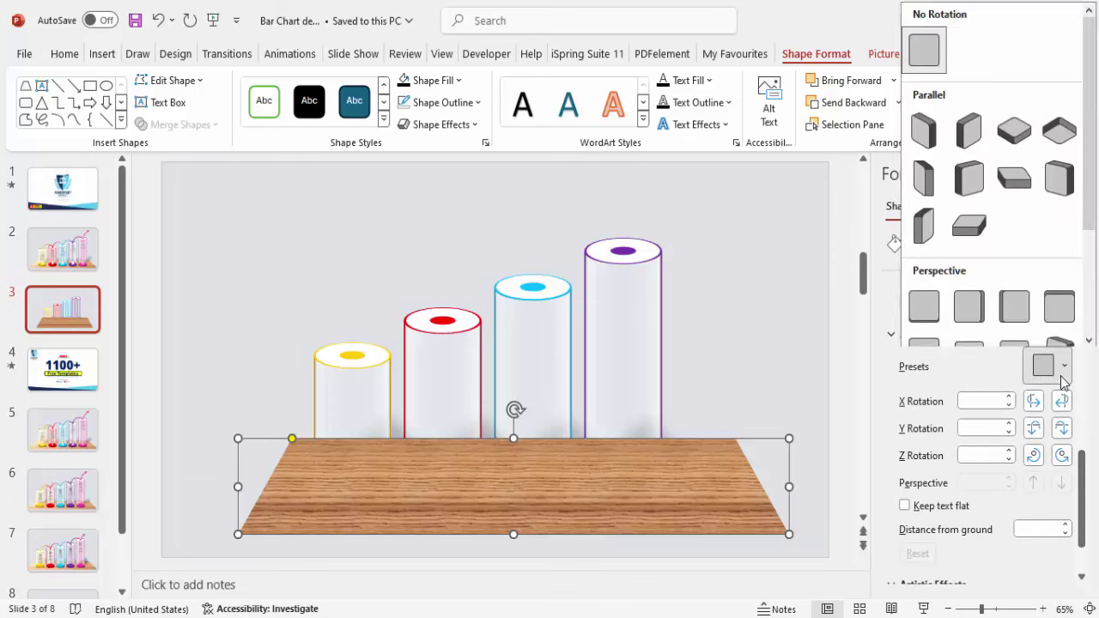
scroll(1087, 197, down, 3)
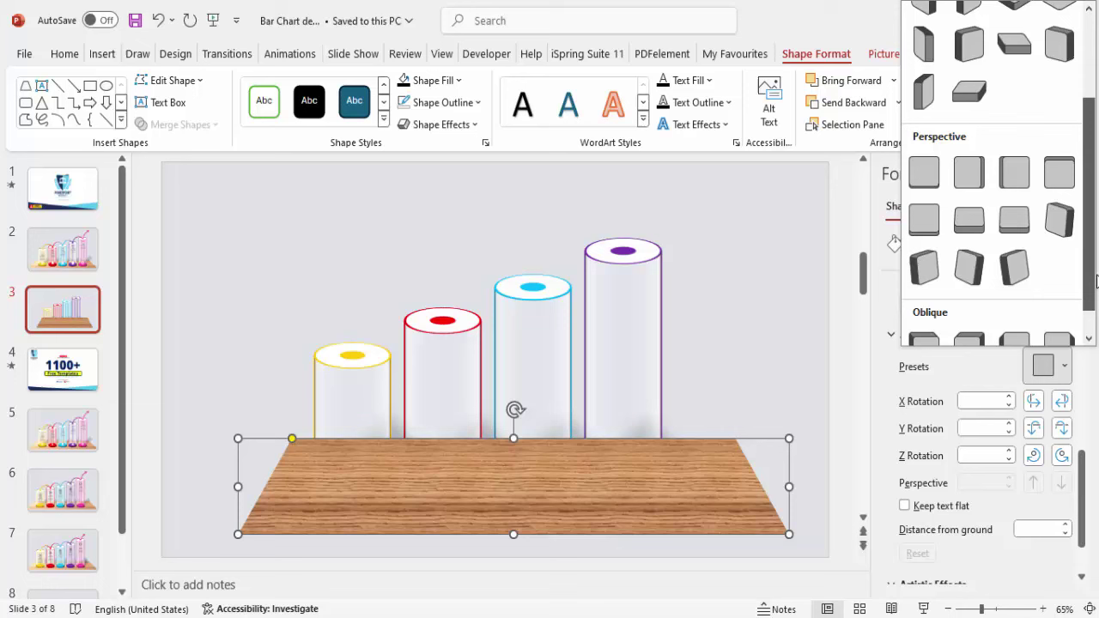
click(975, 219)
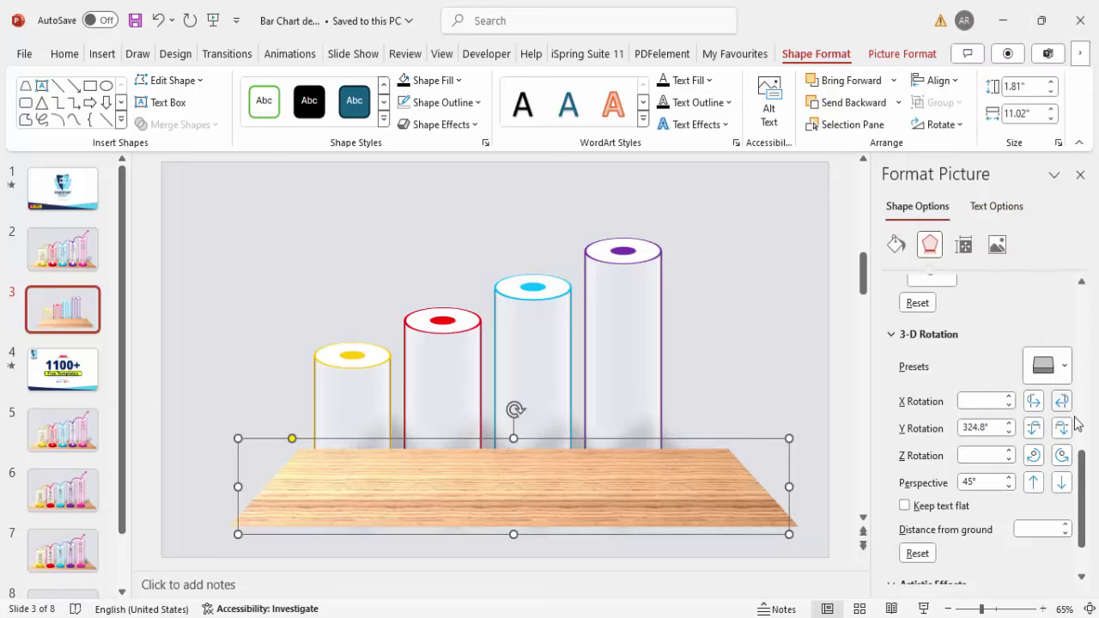
scroll(1084, 420, up, 3)
scroll(1084, 407, up, 2)
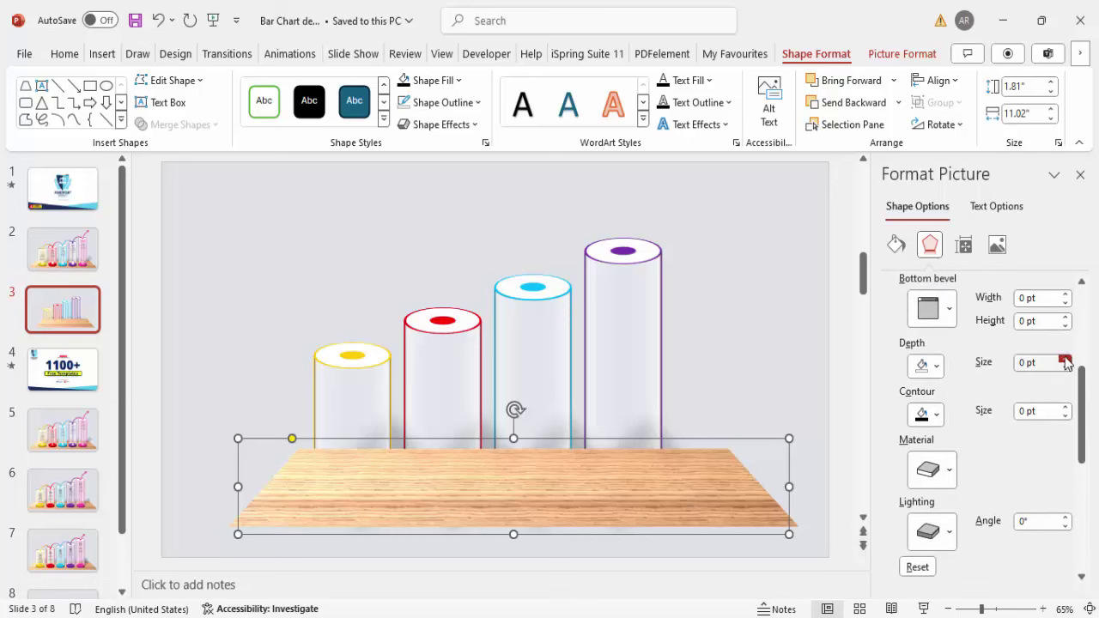
click(1065, 359)
click(1065, 359)
drag(1065, 359, 1065, 359)
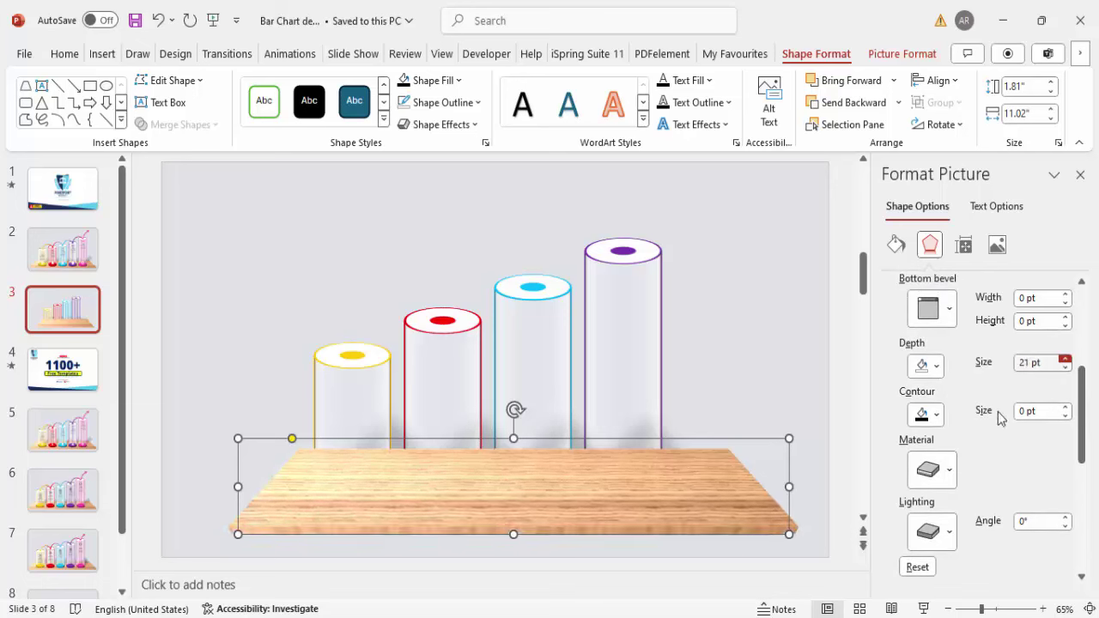
- Nudge the wooden platform slightly left so it sits centred under the cylinders
click(934, 532)
key(Escape)
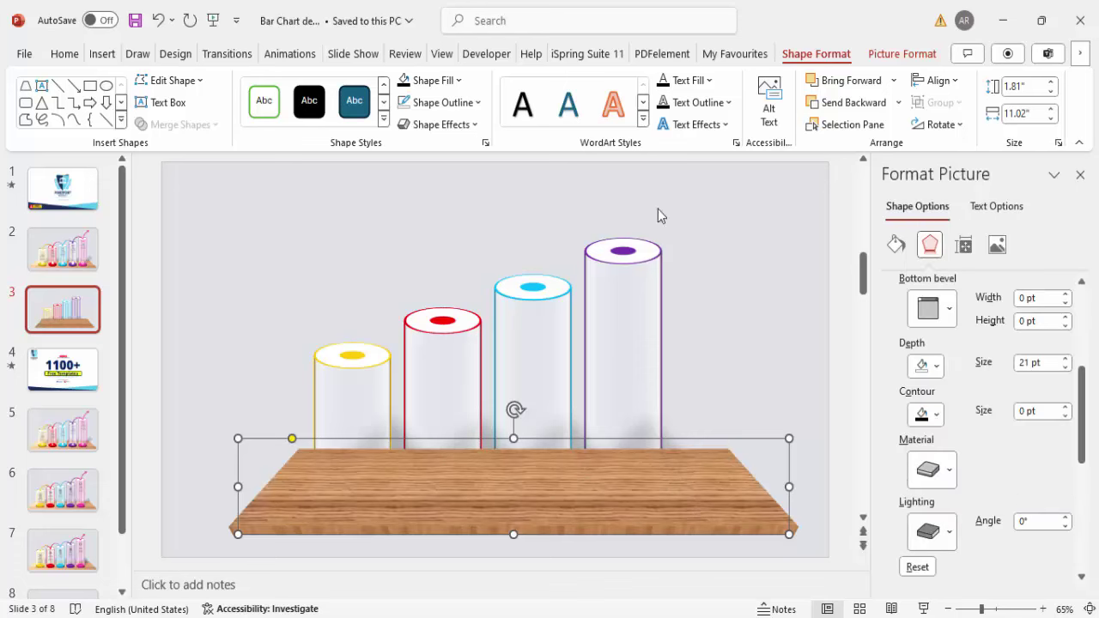
drag(751, 439, 742, 439)
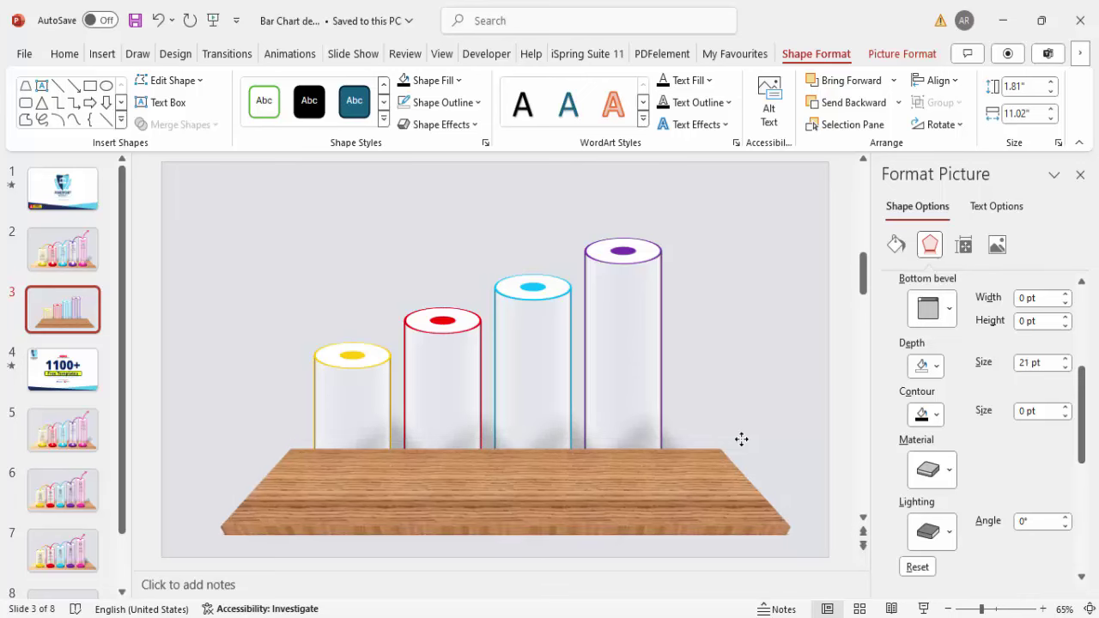
- Send the wooden platform to the back, behind the four cylinders
click(898, 102)
click(869, 147)
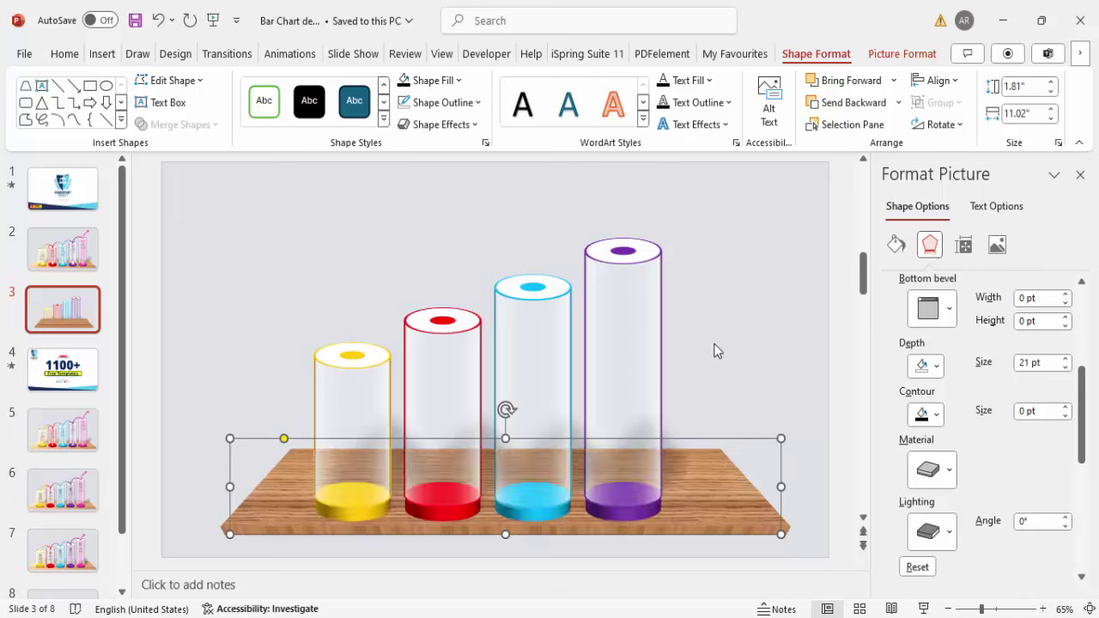
click(723, 351)
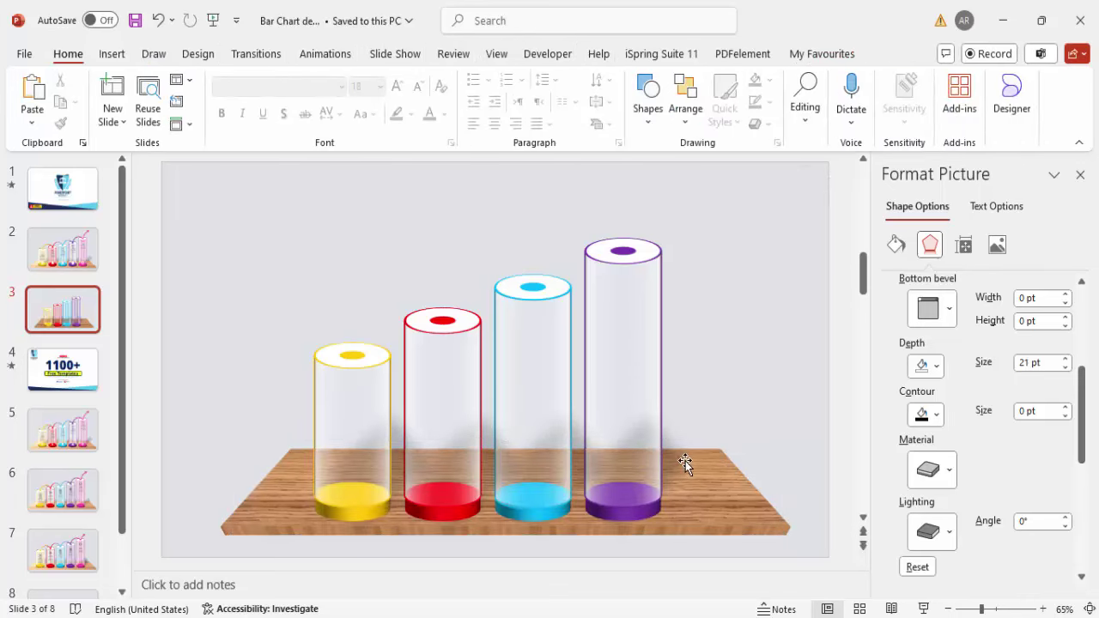
- Make the wooden platform thinner, reducing its height to 1.5 inches
click(732, 487)
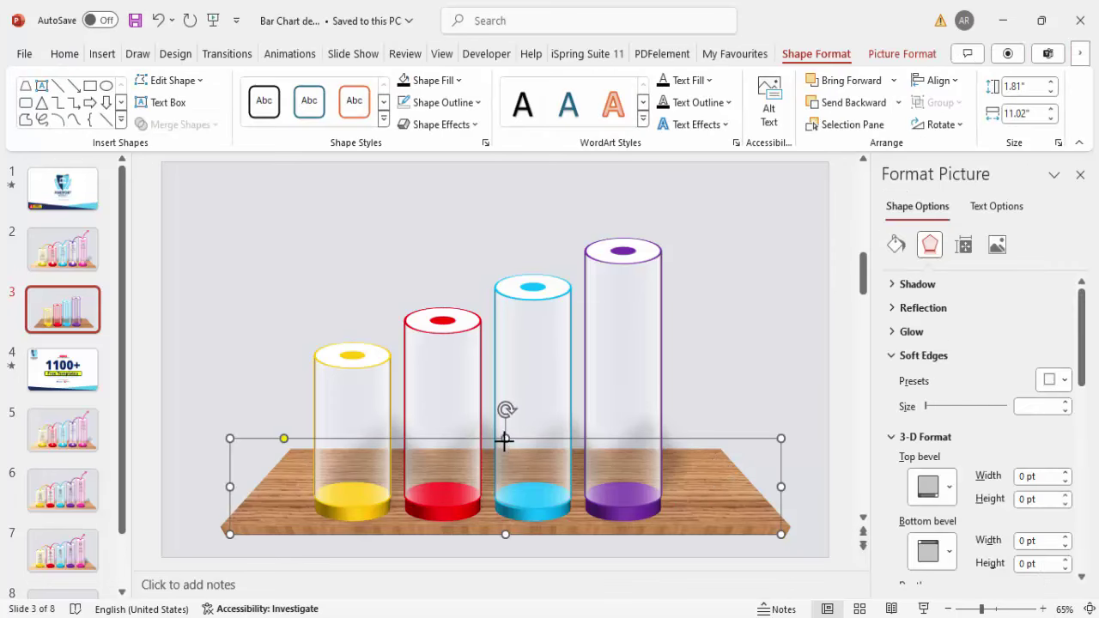
drag(505, 440, 504, 454)
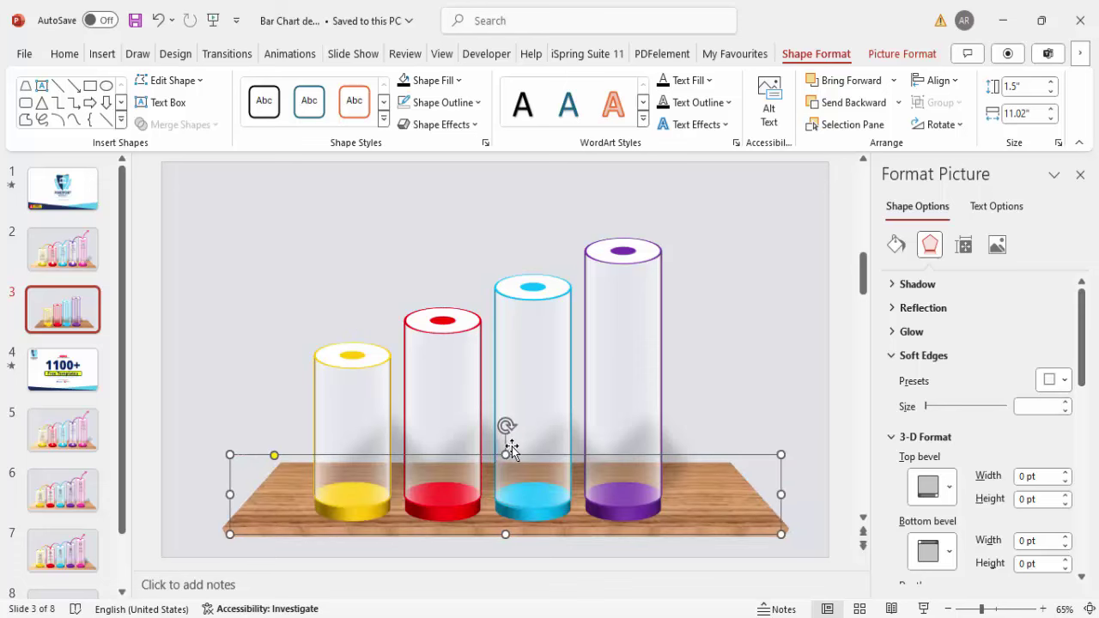
click(726, 294)
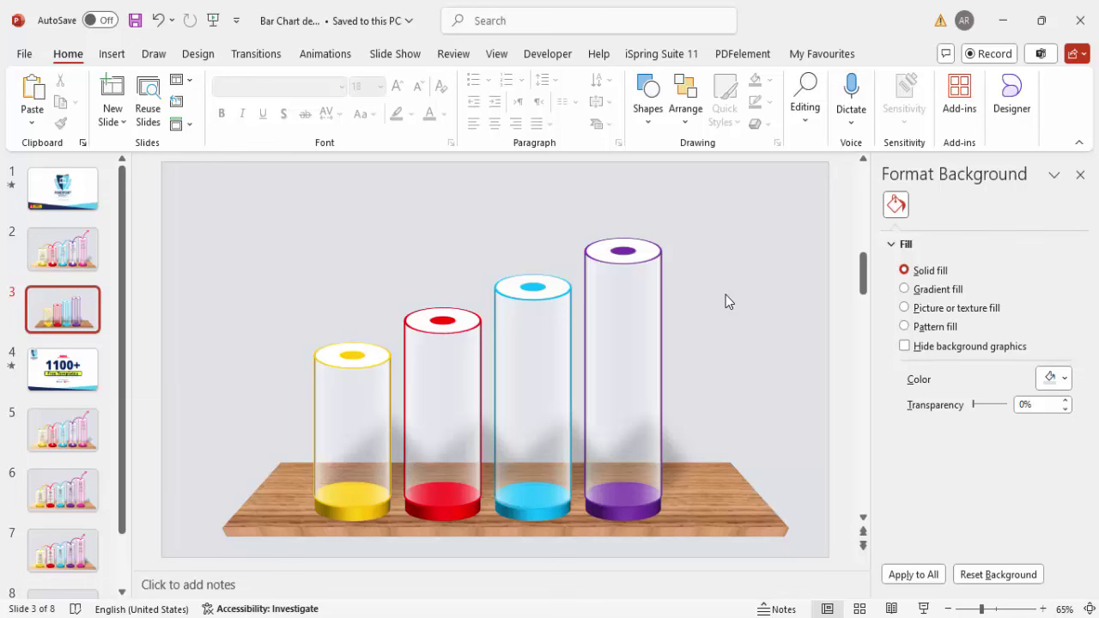
click(110, 57)
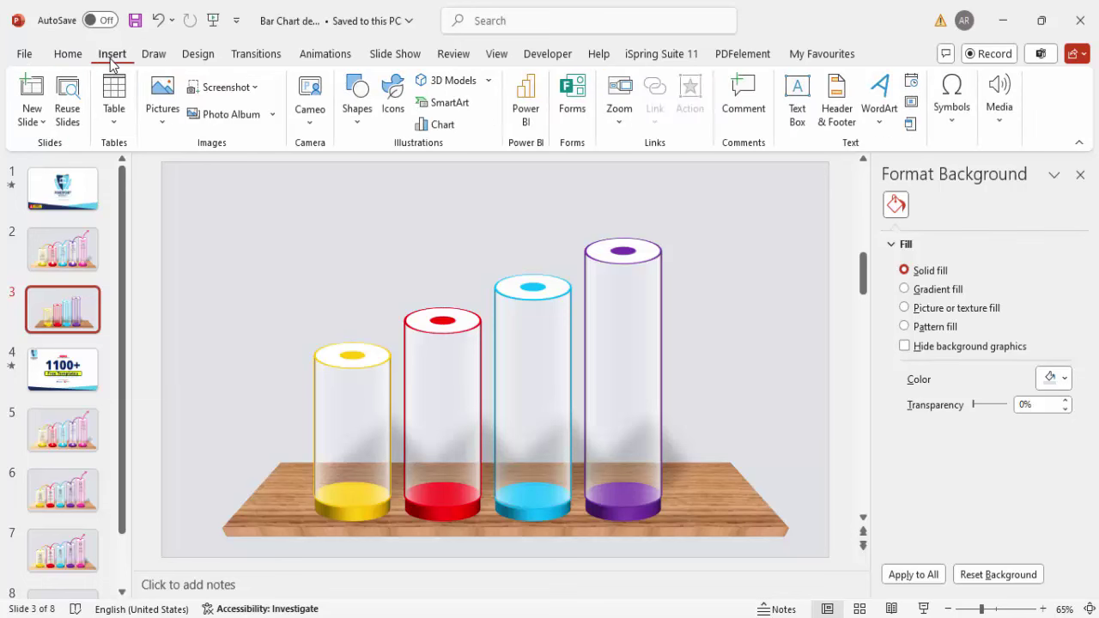
- Insert four stock icons from the 'Data' search: aperture, apple, a third icon and a stack of books
click(399, 86)
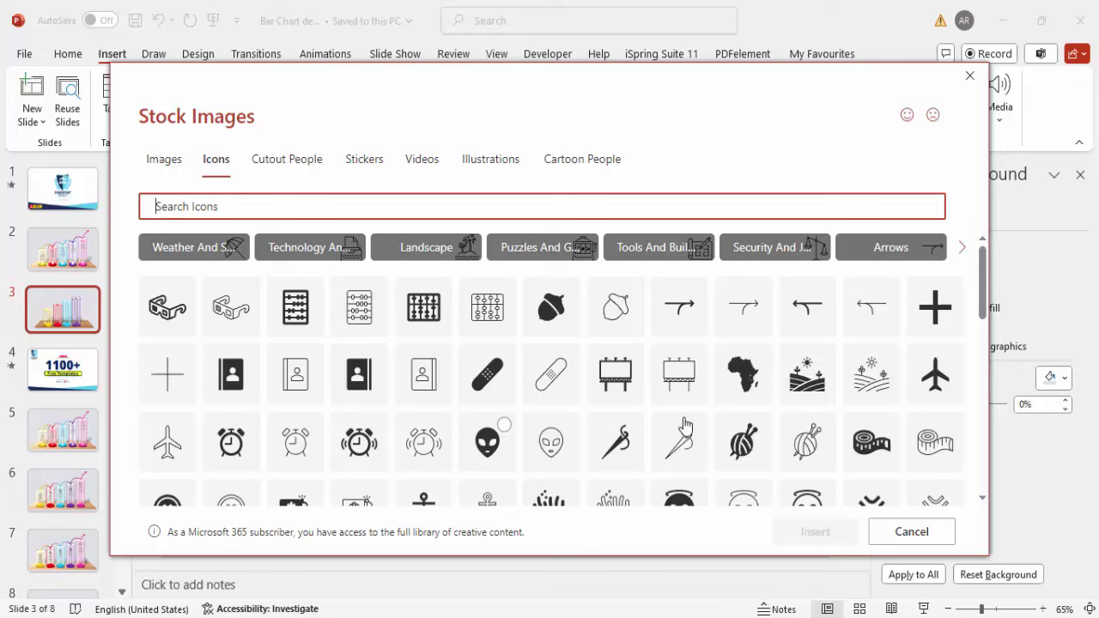
scroll(283, 451, down, 5)
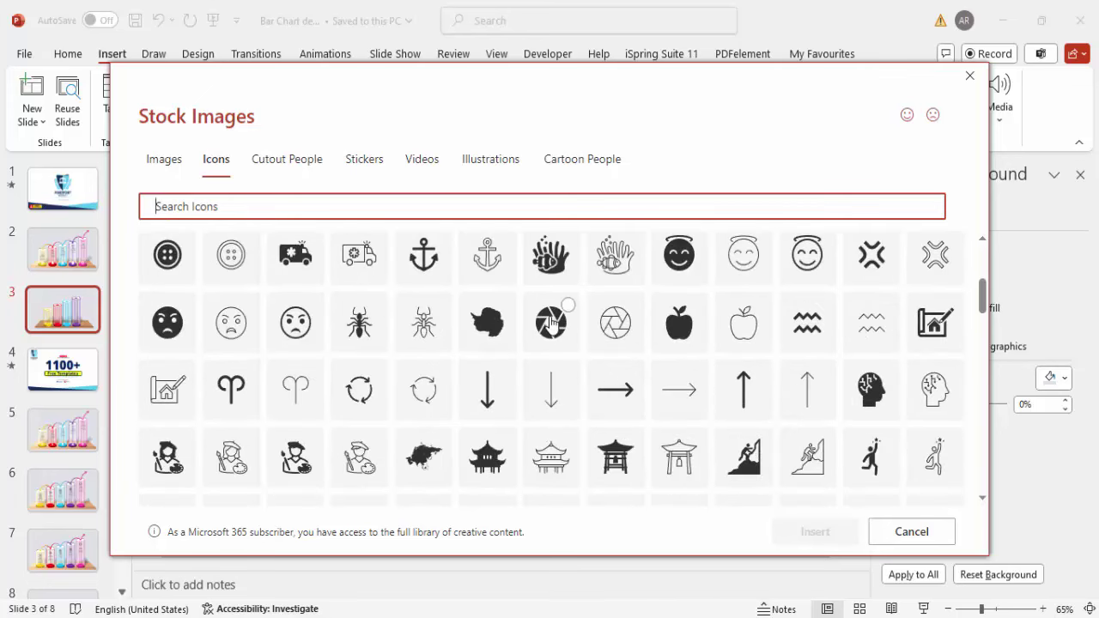
click(557, 320)
click(680, 325)
scroll(675, 335, down, 2)
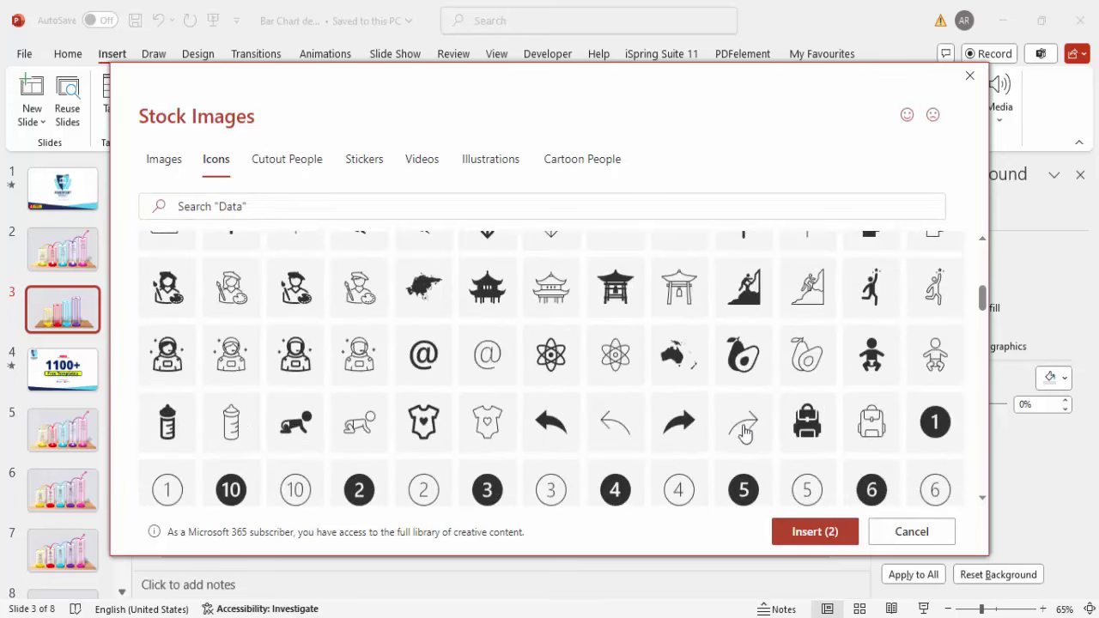
scroll(550, 399, down, 3)
scroll(519, 392, down, 5)
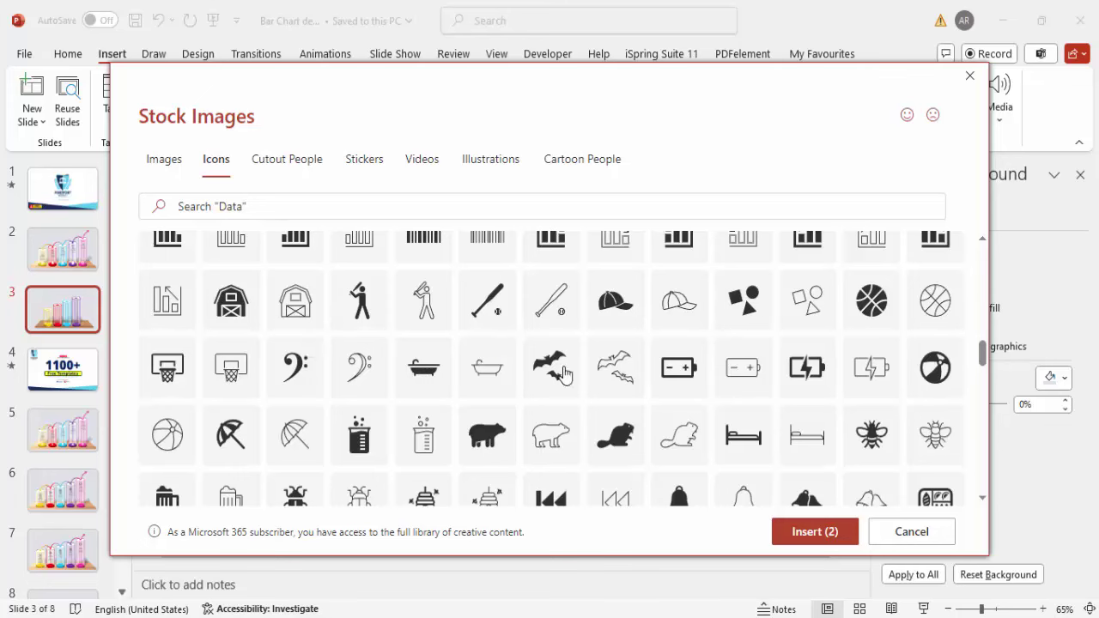
scroll(206, 355, down, 3)
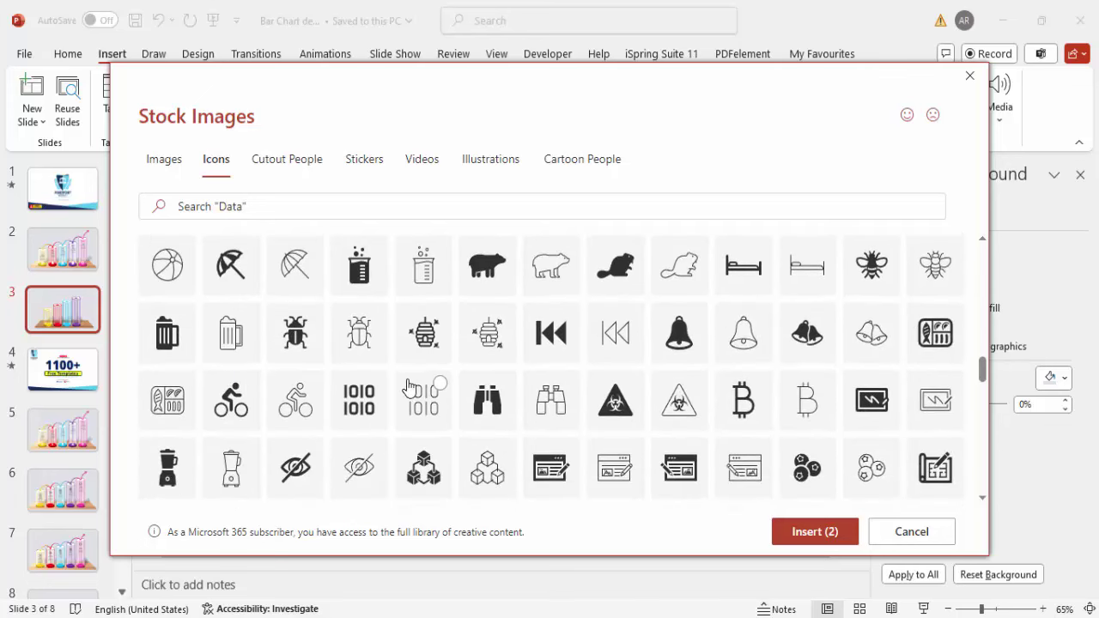
scroll(412, 382, down, 1)
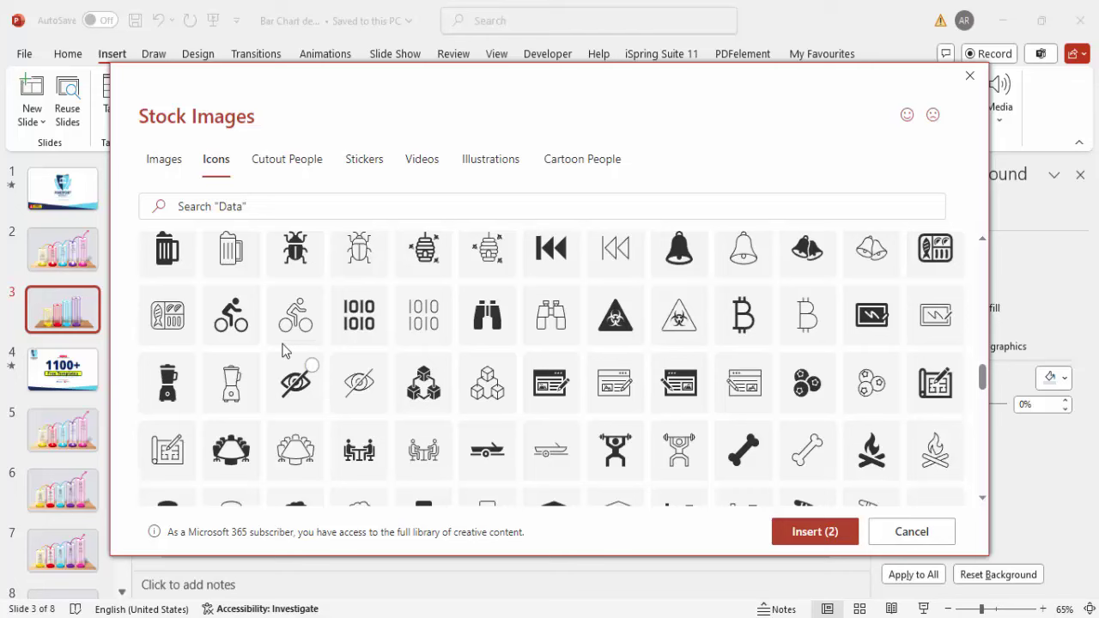
scroll(658, 368, down, 7)
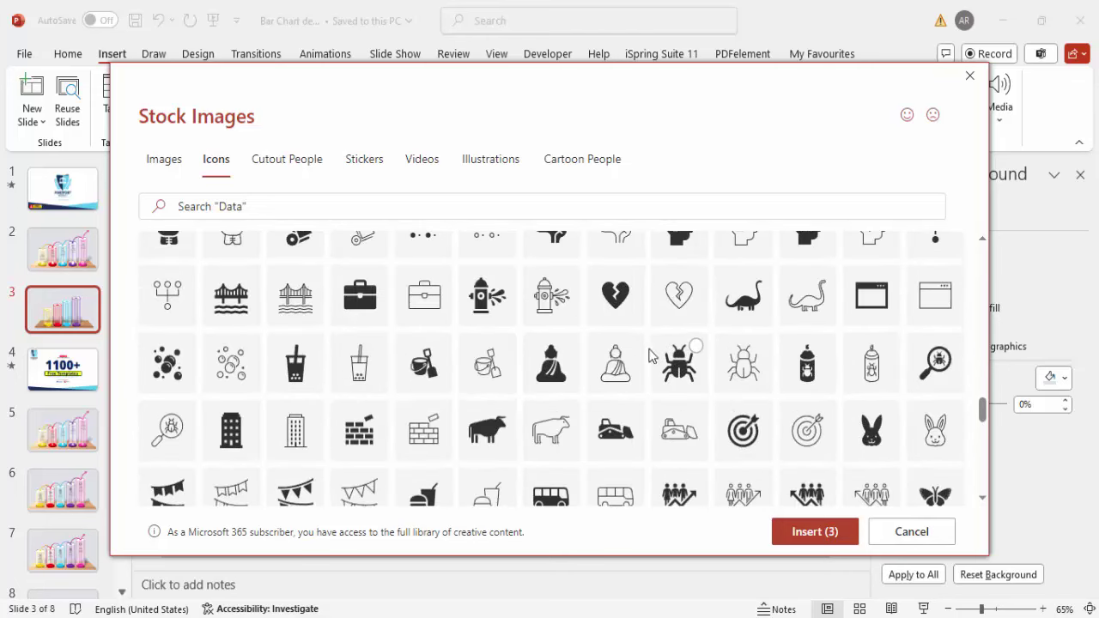
click(559, 384)
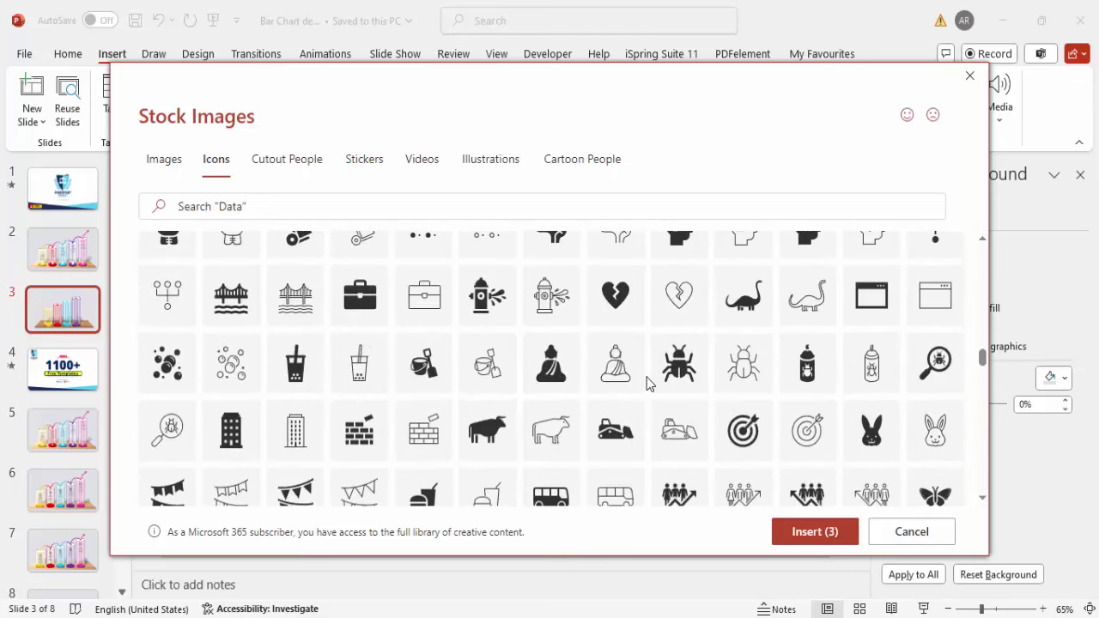
scroll(627, 361, up, 1)
scroll(608, 339, up, 1)
click(552, 262)
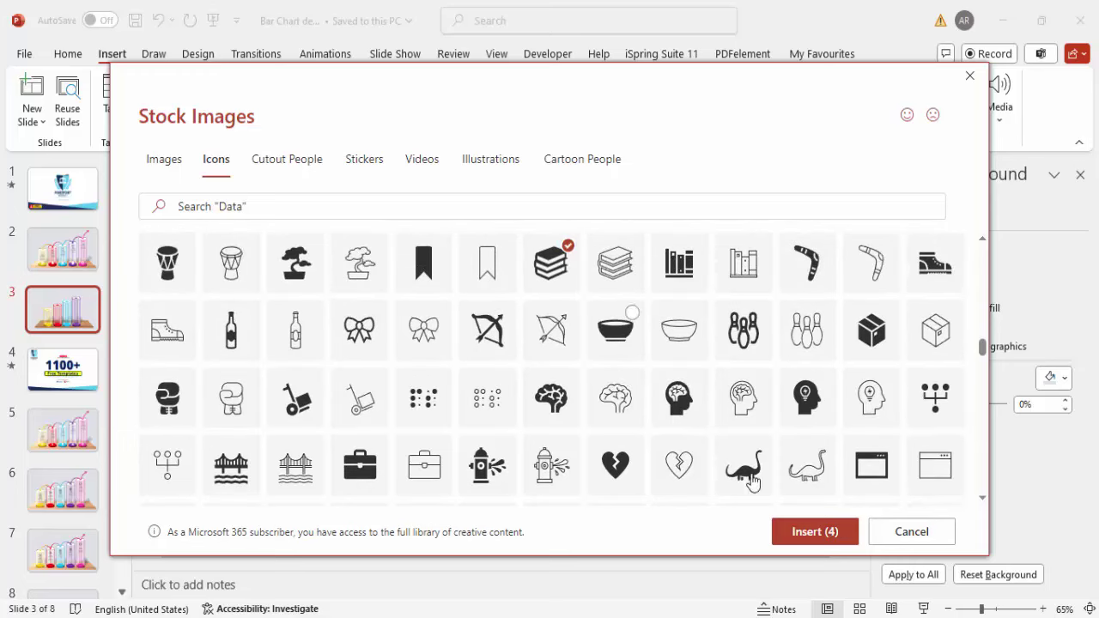
click(806, 532)
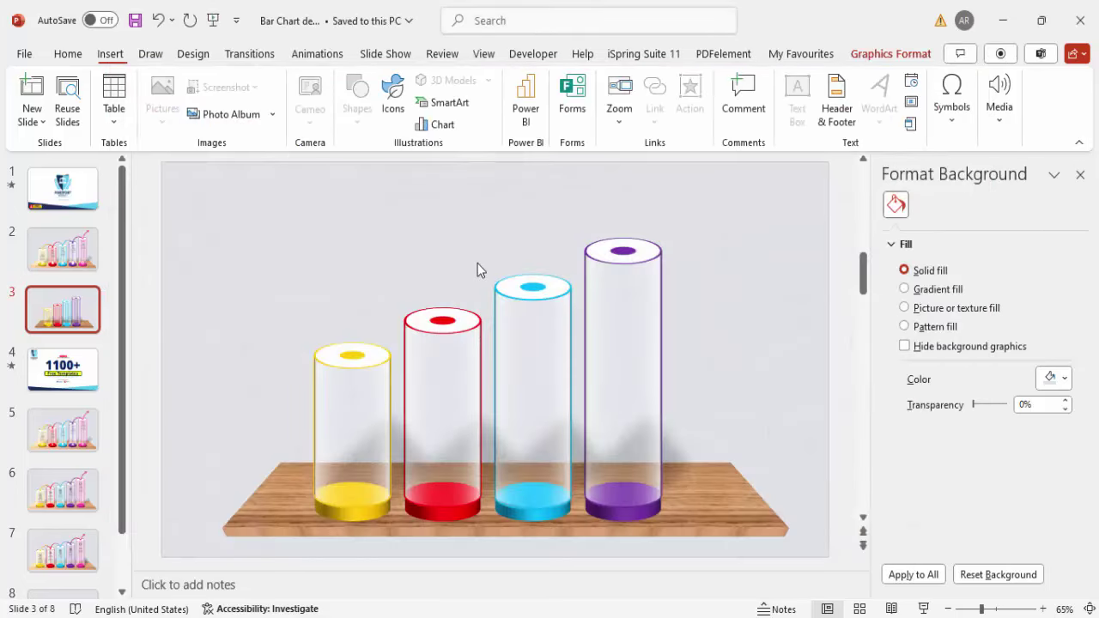
- Move the four icons aside, fill them white and resize them to 0.5 inches
drag(515, 371, 739, 273)
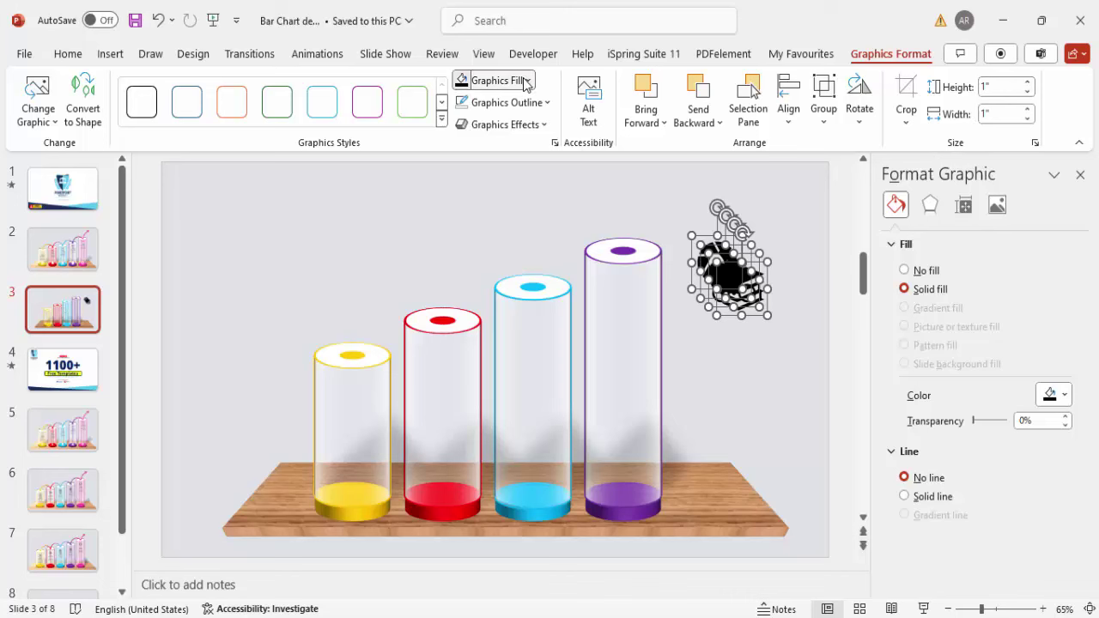
click(468, 80)
click(461, 161)
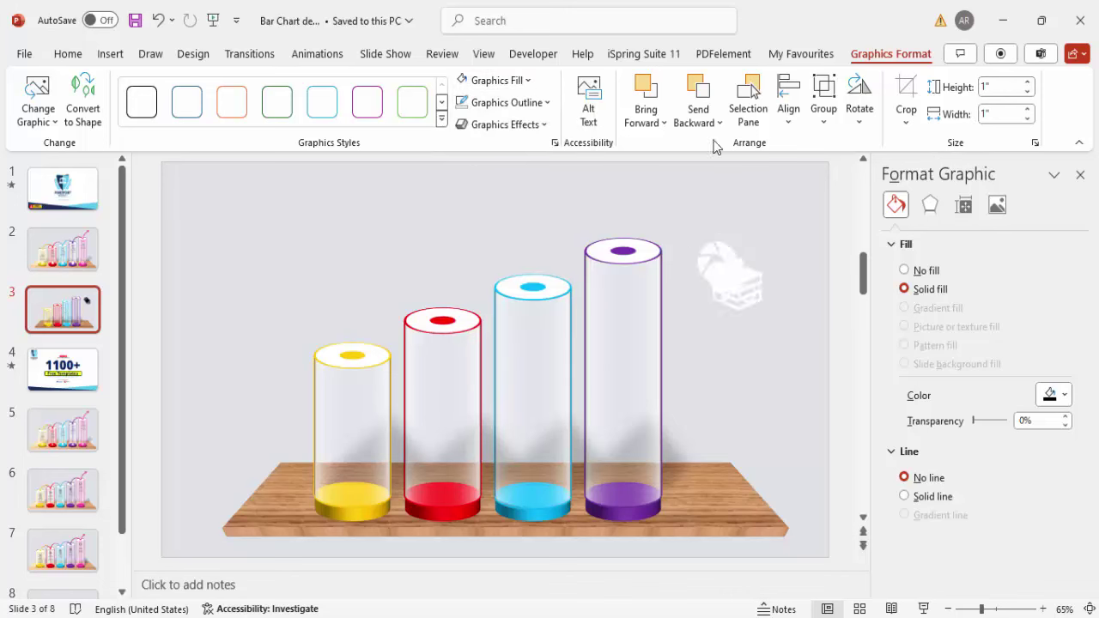
click(995, 88)
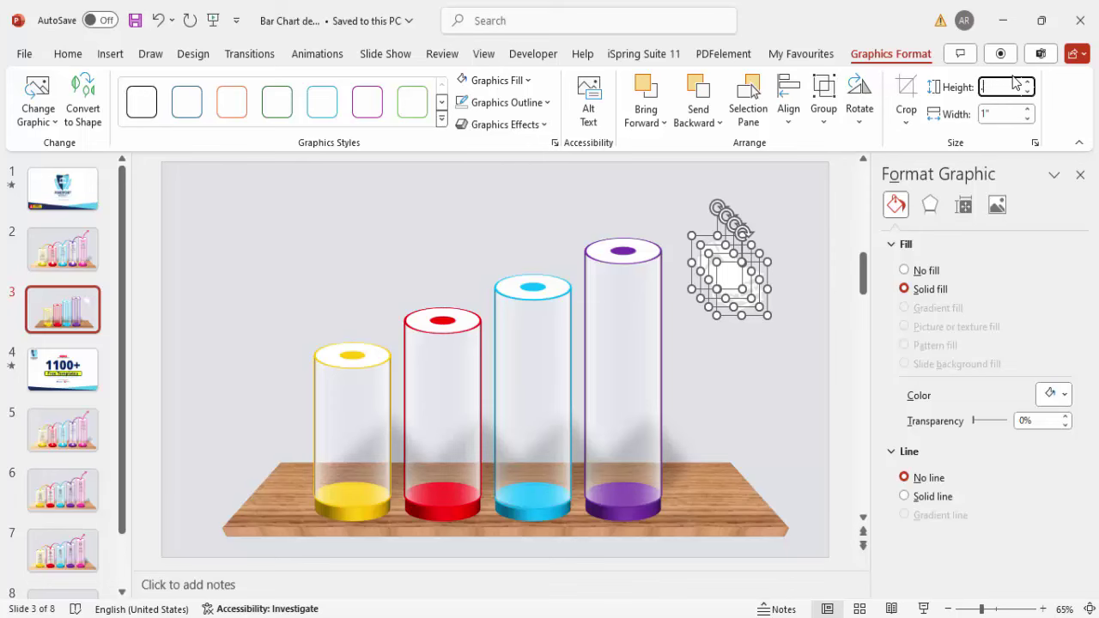
text(3)
key(Return)
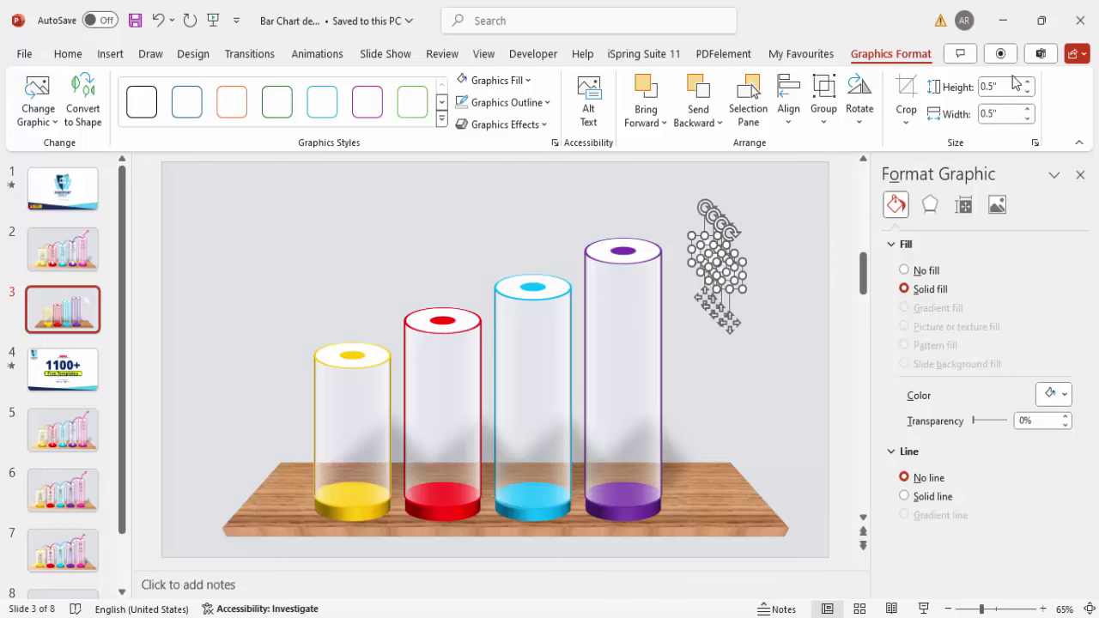
click(764, 334)
- Place the books, bicycle, apple and aperture icons in the yellow, red, blue and purple cylinder bases
drag(731, 282, 354, 539)
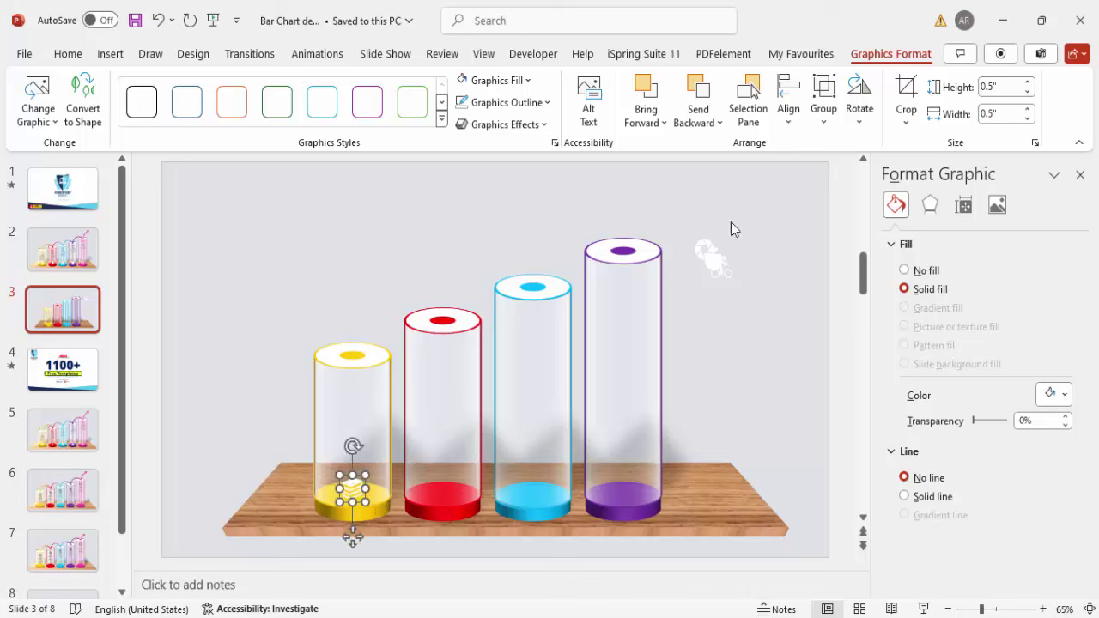
drag(728, 268, 442, 486)
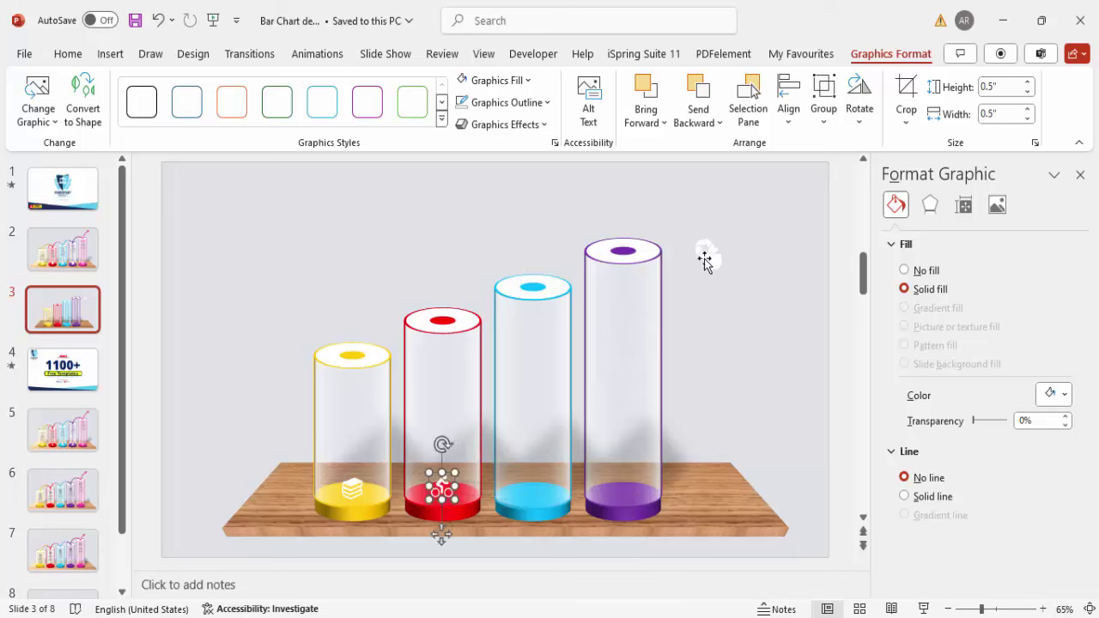
drag(704, 261, 533, 490)
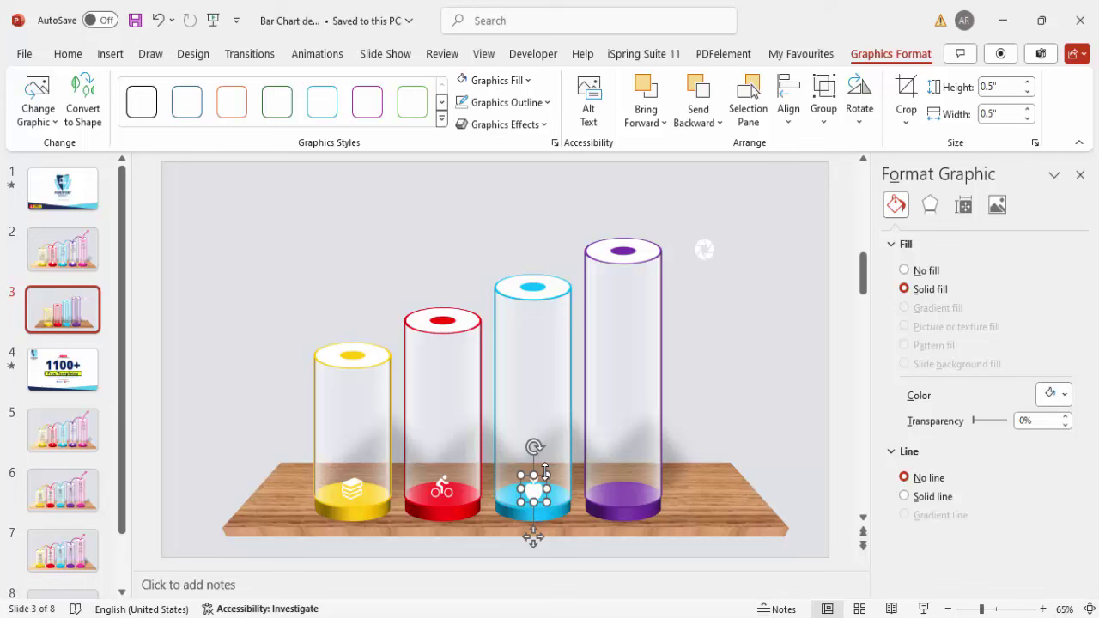
drag(706, 249, 625, 486)
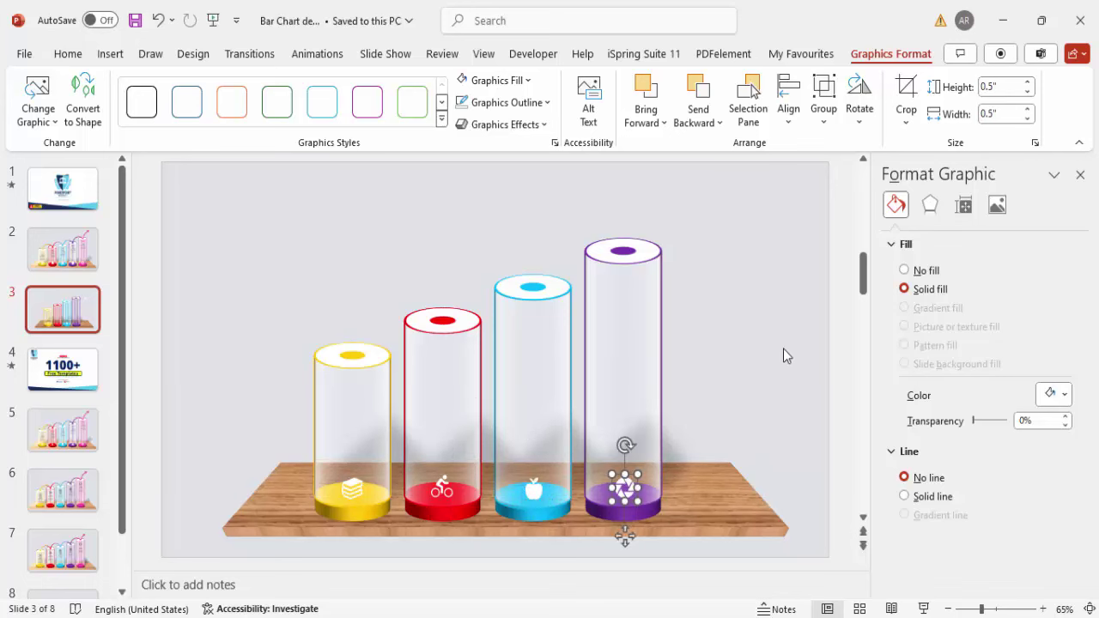
click(781, 346)
- Add a centred, bold TITLE text box inside the yellow cylinder
click(112, 54)
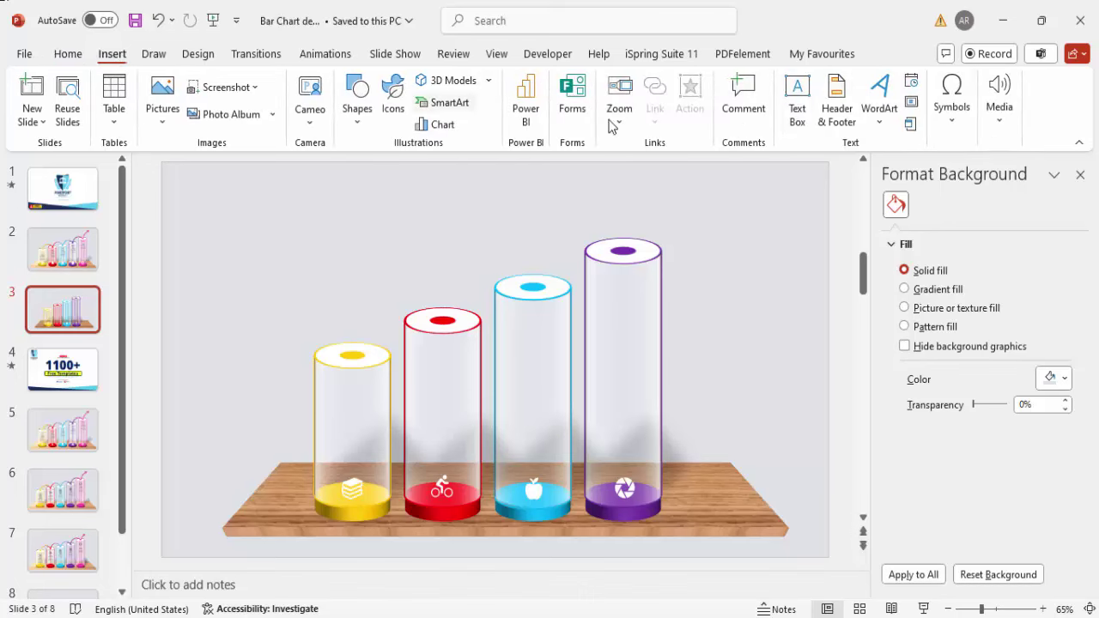
click(797, 99)
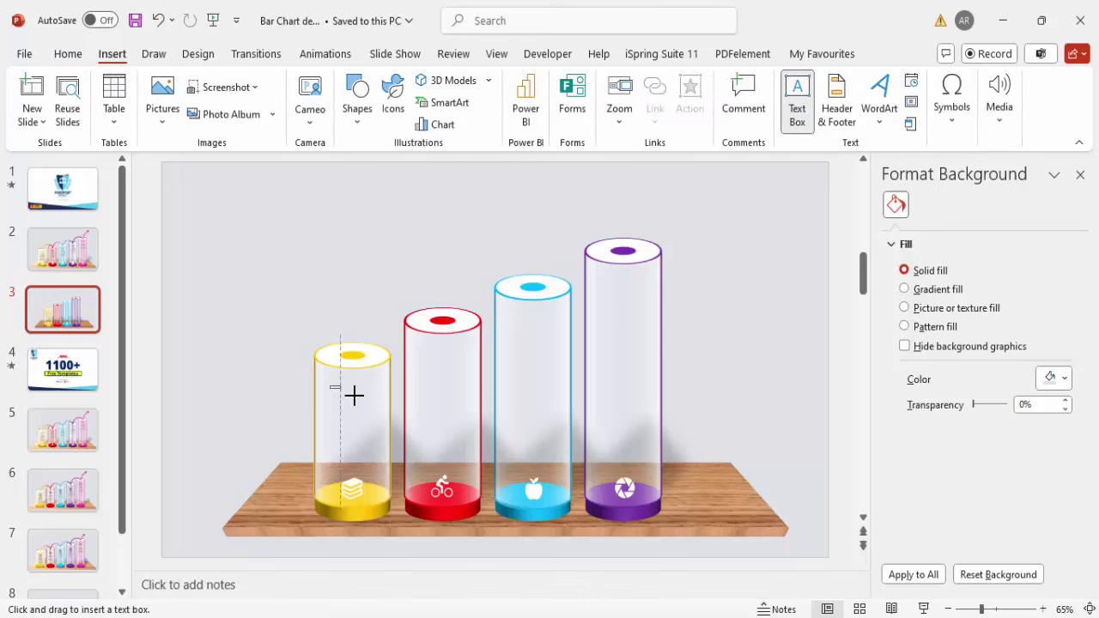
drag(353, 394, 380, 402)
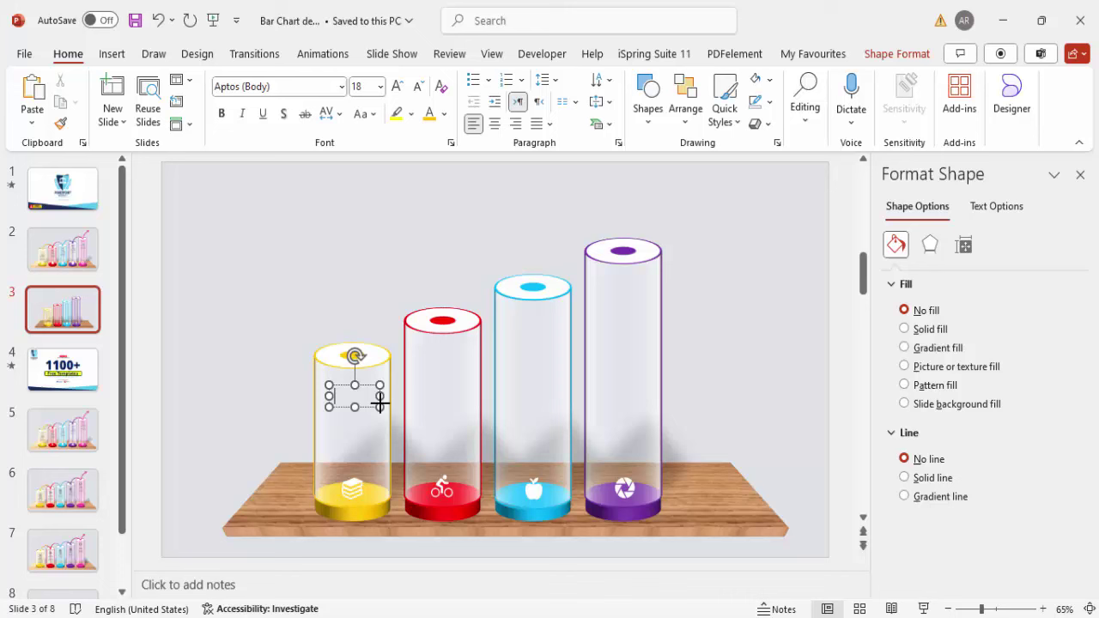
text(TITLE)
click(375, 393)
click(501, 124)
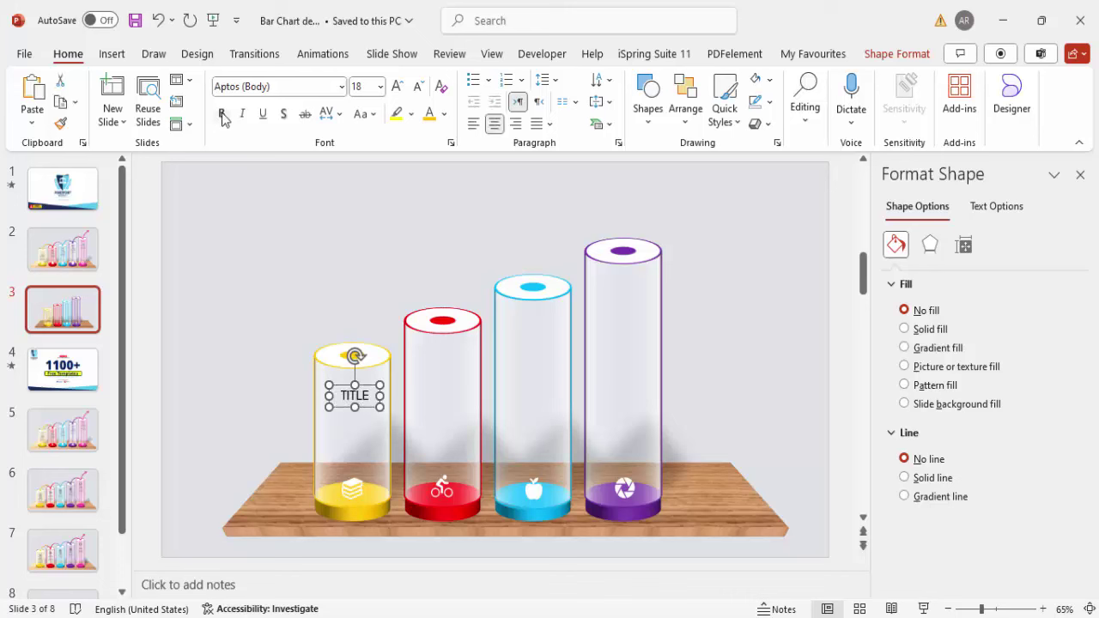
click(221, 114)
drag(365, 388, 360, 394)
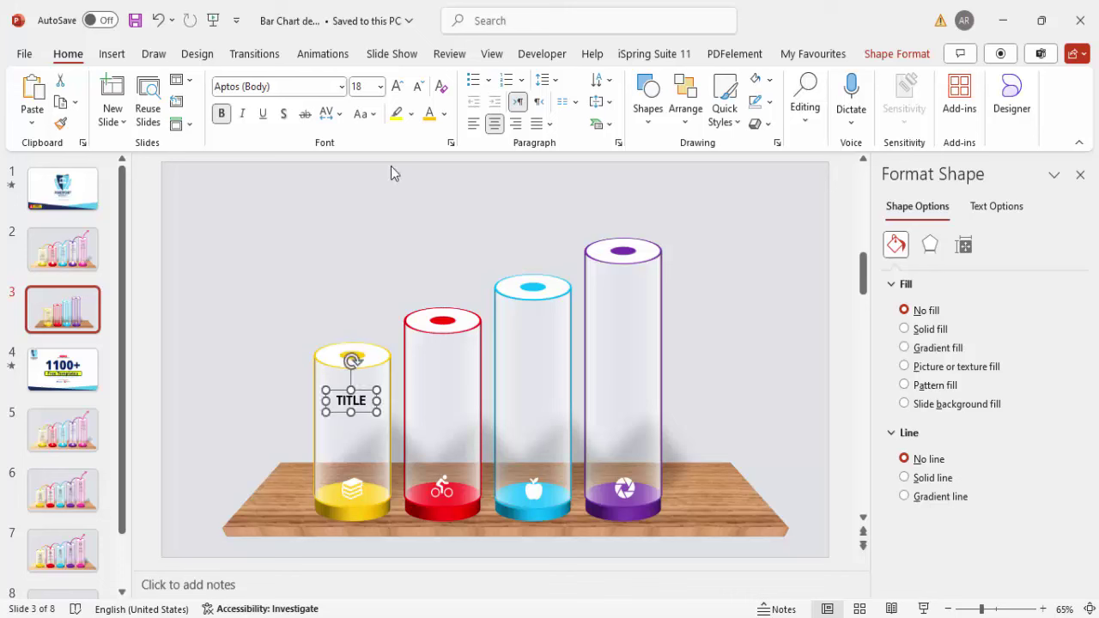
- Change the TITLE text colour to dark grey
click(444, 114)
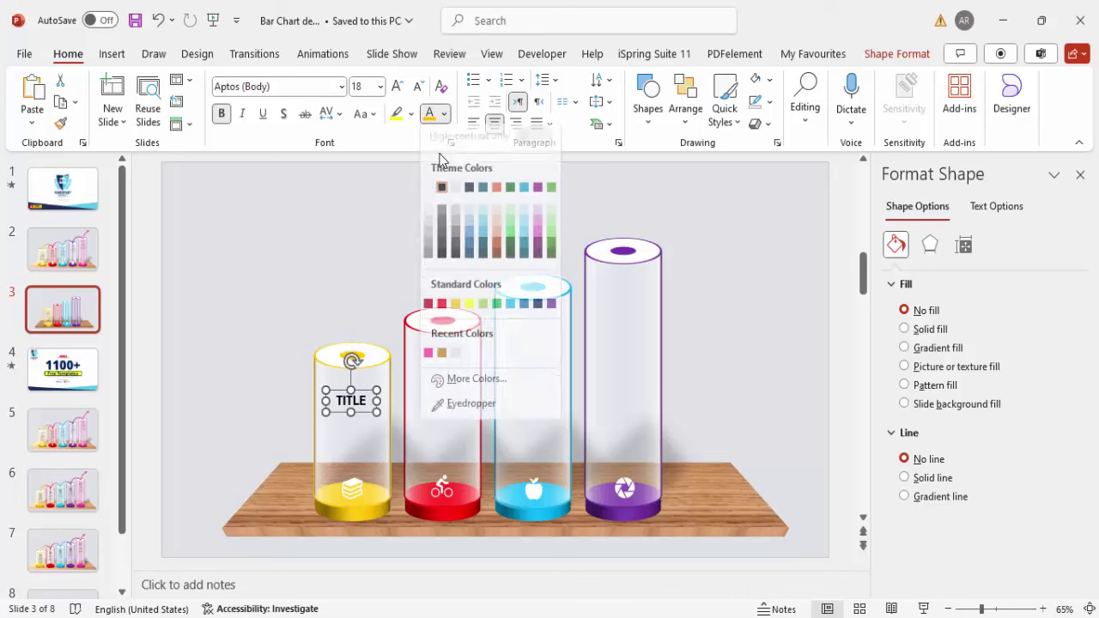
click(442, 230)
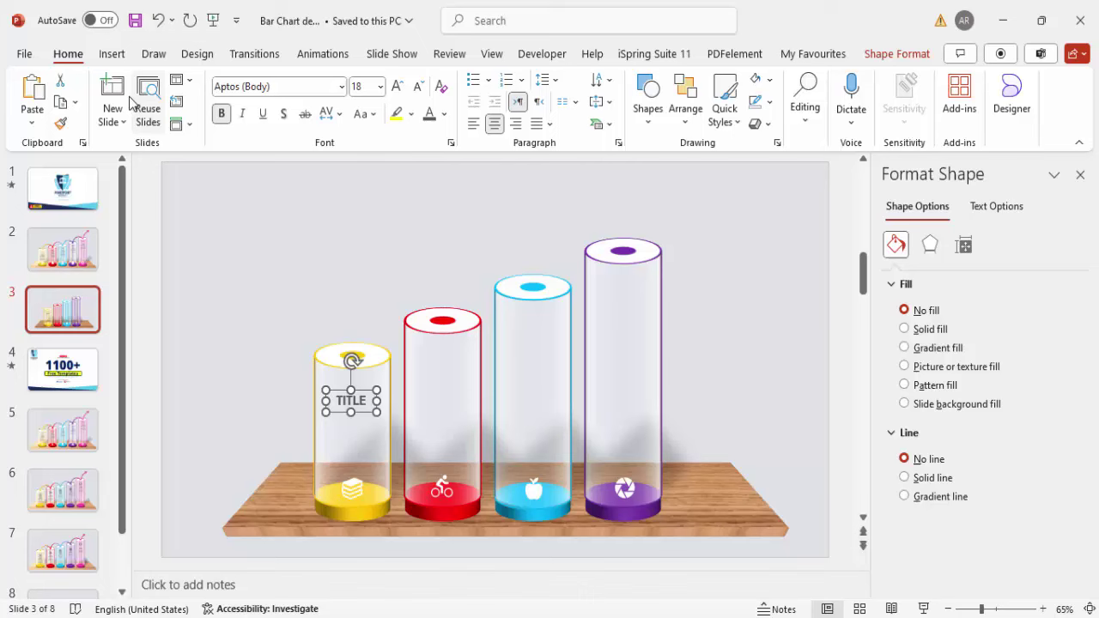
click(112, 53)
- Add a text box using =lorem() and keep only its first Lorem ipsum sentence
click(797, 98)
drag(276, 255, 367, 290)
text(=lorem())
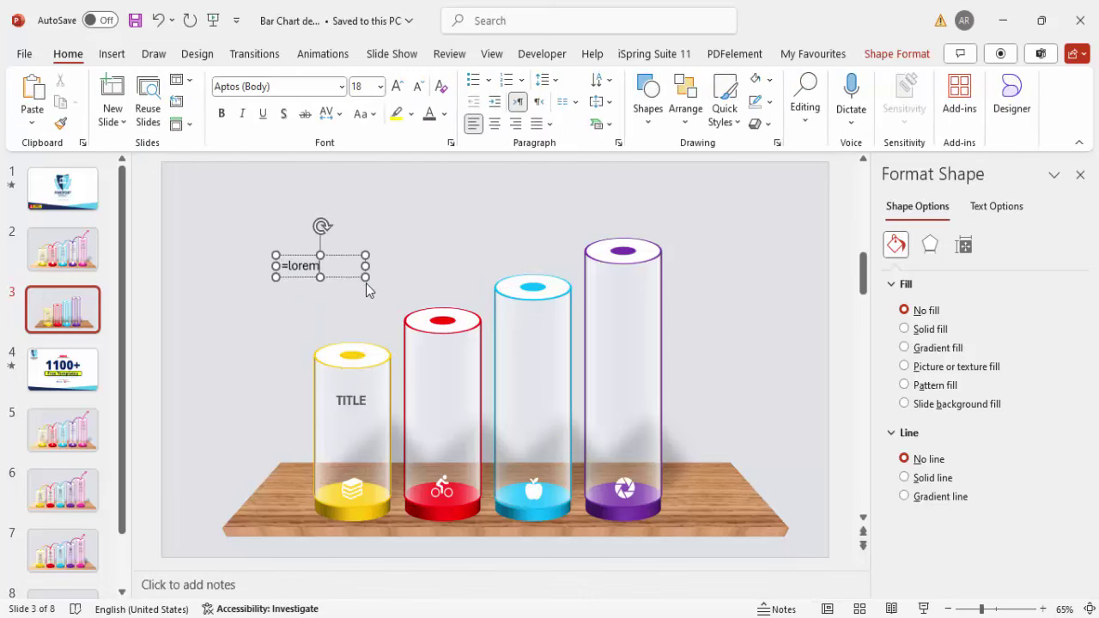
key(Return)
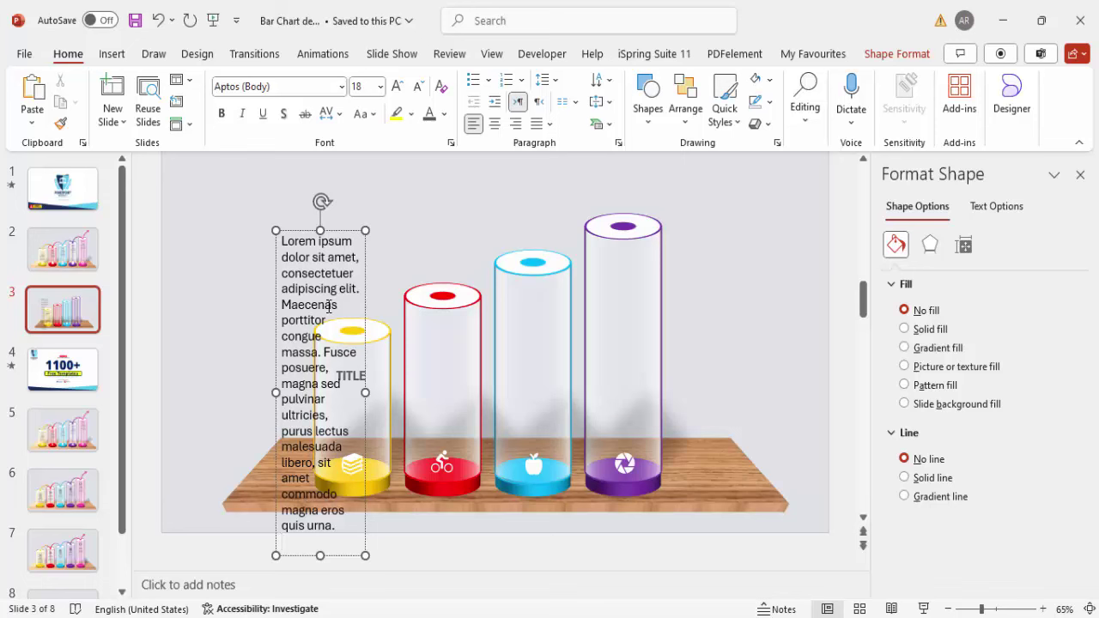
drag(289, 306, 284, 541)
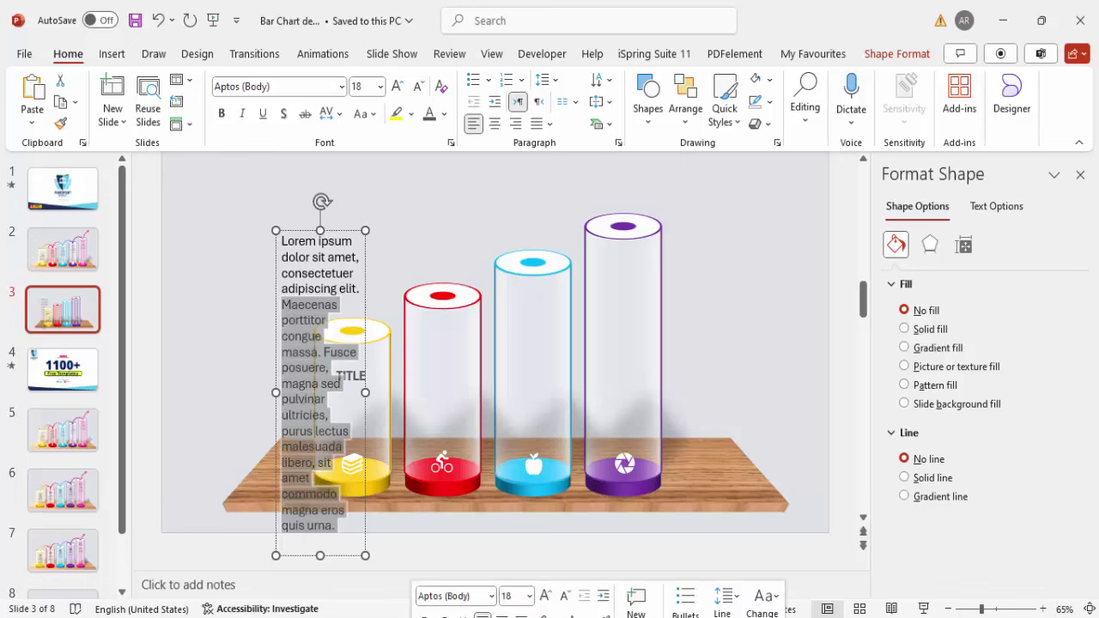
key(BackSpace)
- Centre the description, shrink it to 12 pt and move it below TITLE in the yellow cylinder
click(339, 256)
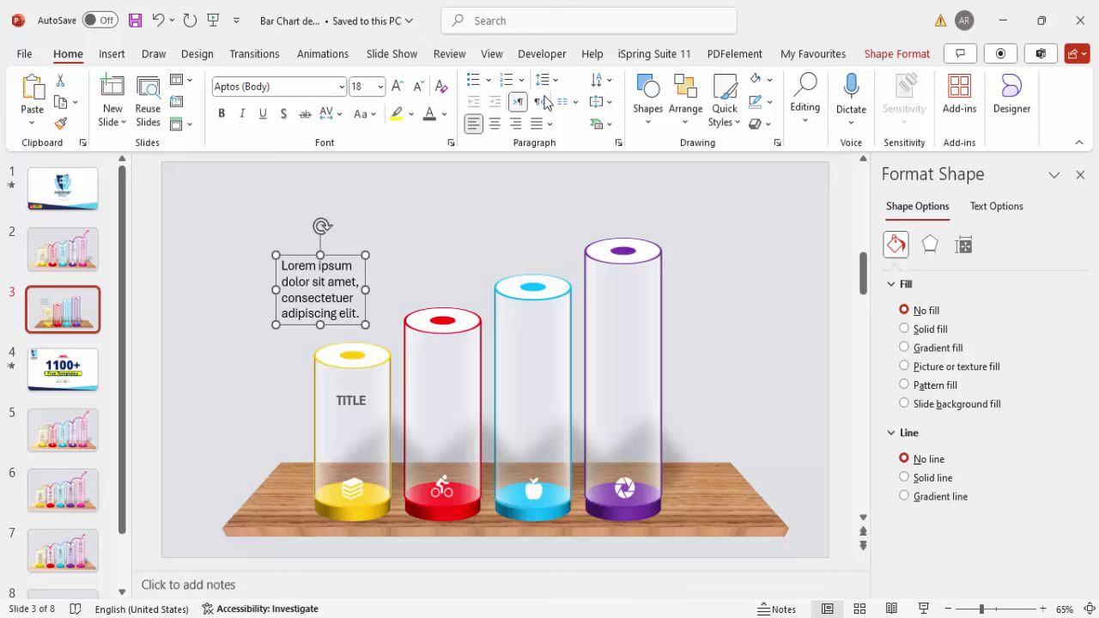
click(495, 125)
click(421, 87)
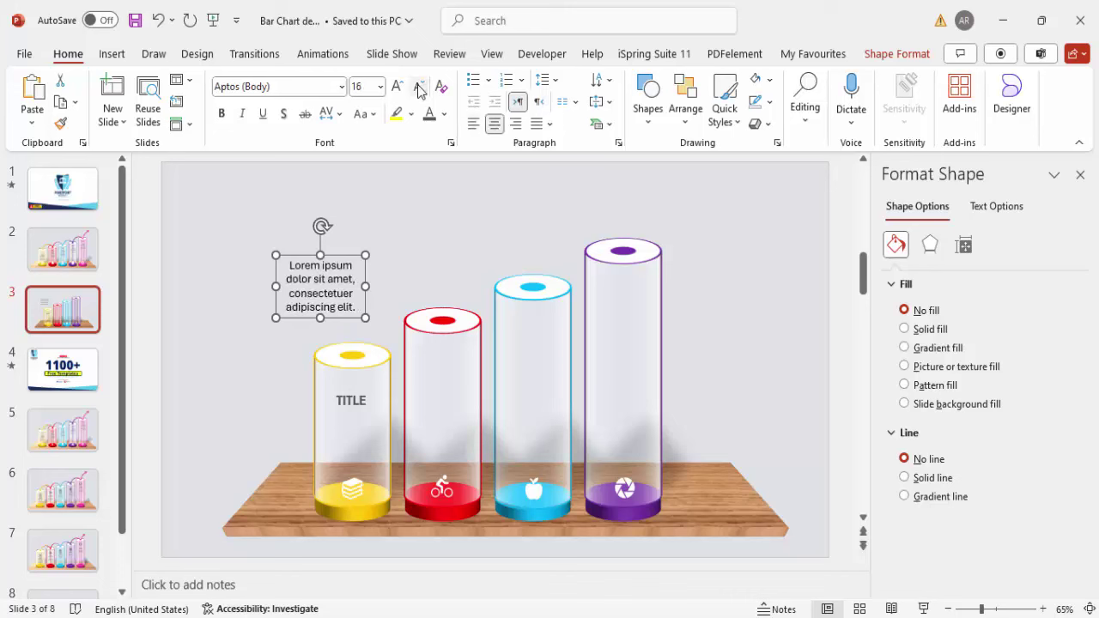
click(420, 87)
click(420, 88)
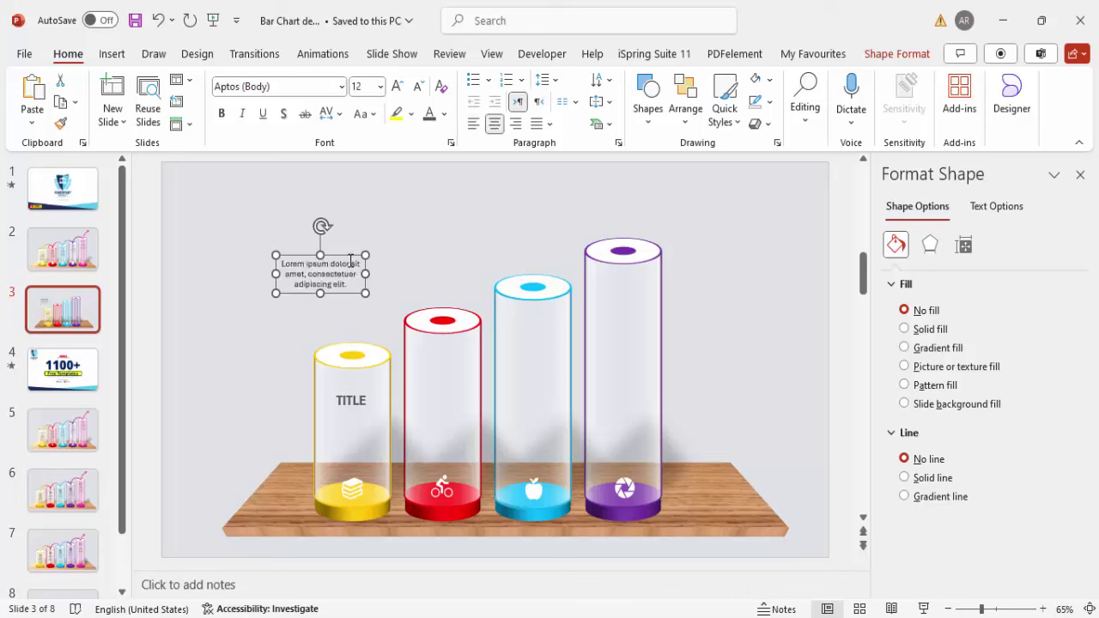
drag(350, 259, 378, 412)
shift+click(354, 400)
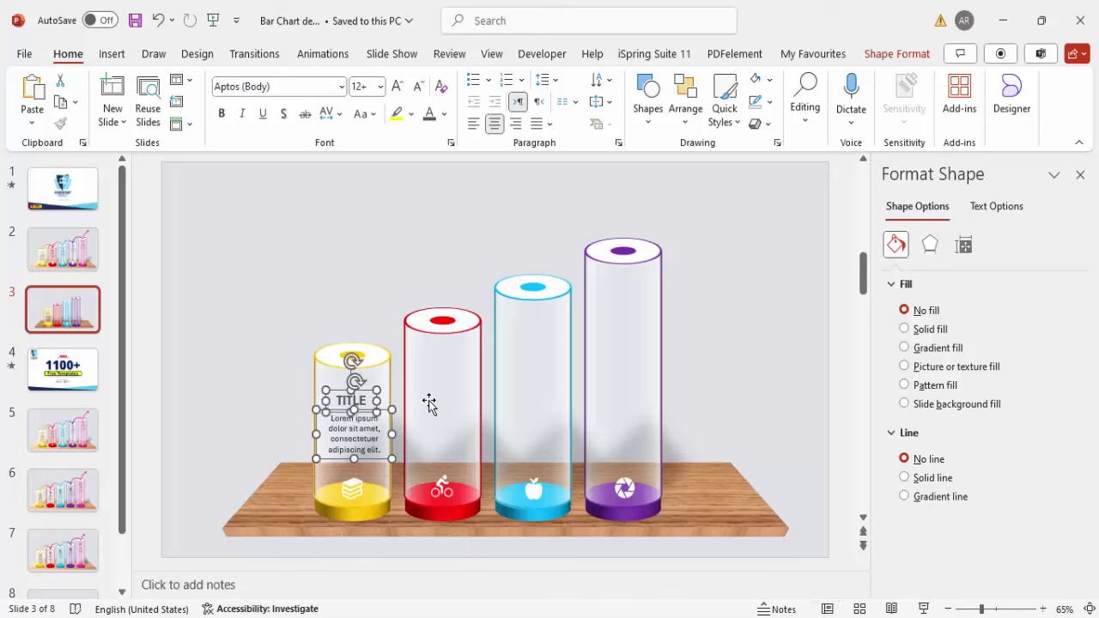
- Group TITLE with its description and copy the group onto the red, blue and purple cylinders
key(ctrl+g)
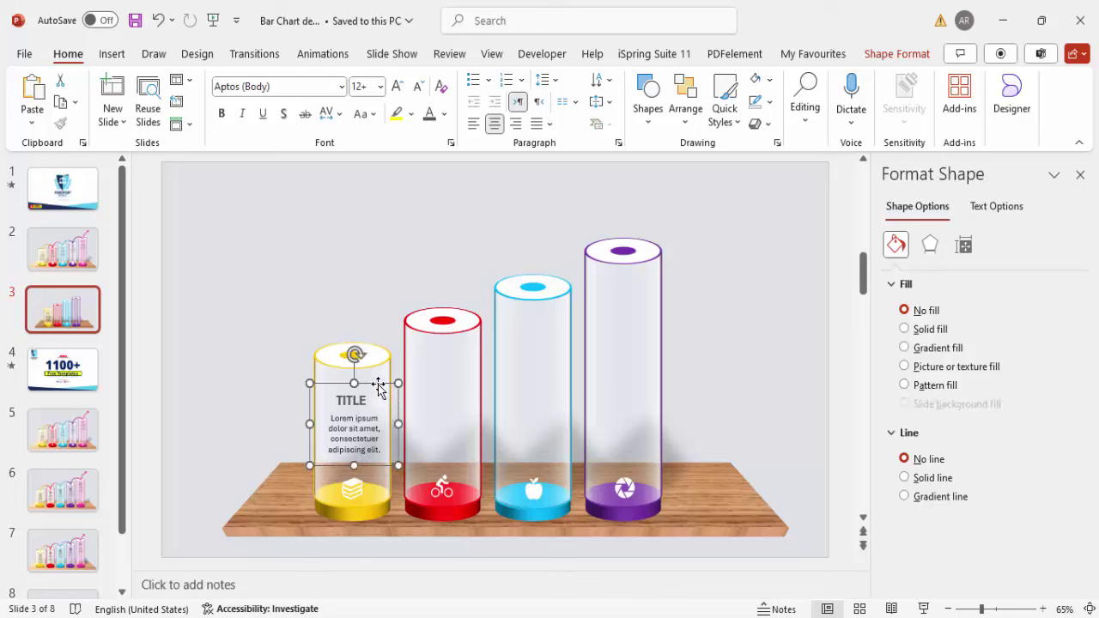
drag(379, 389, 561, 311)
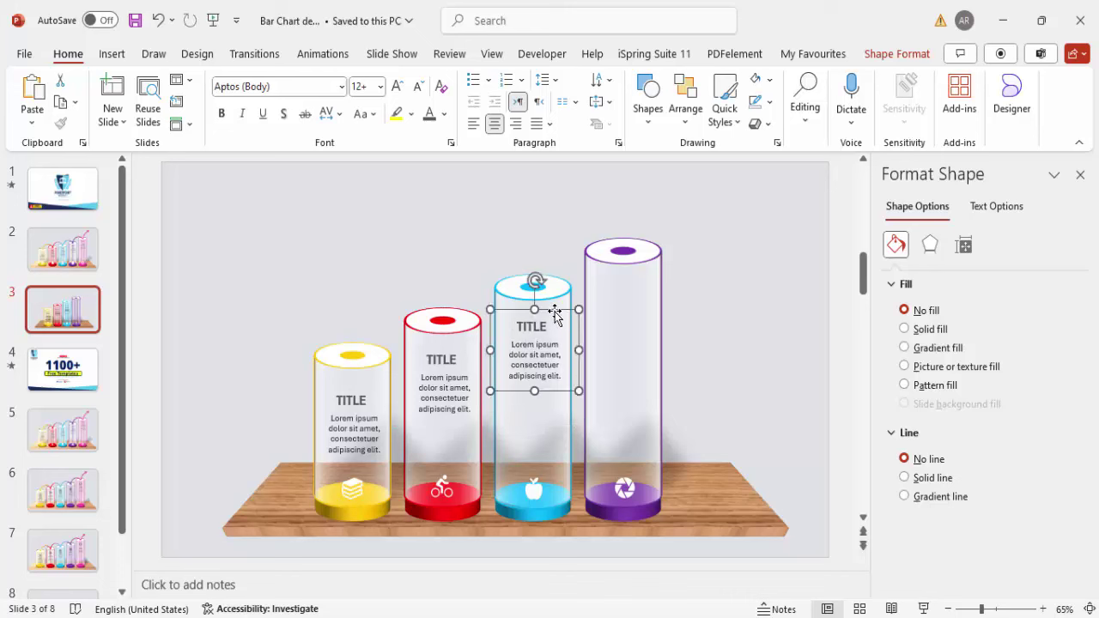
drag(554, 316, 650, 268)
click(537, 339)
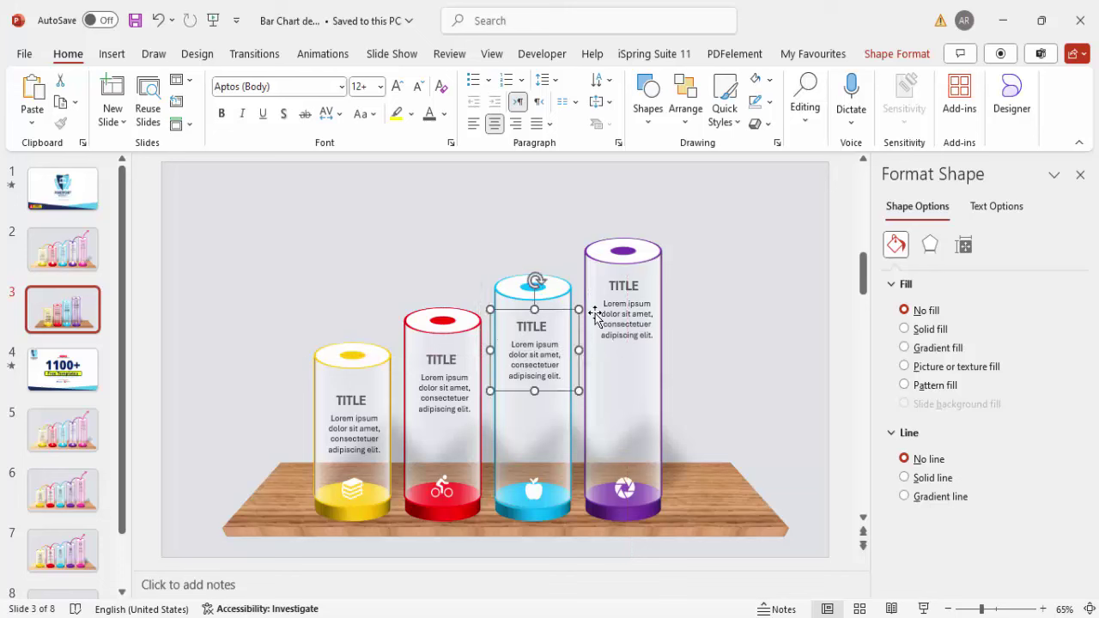
key(Left)
key(Left)
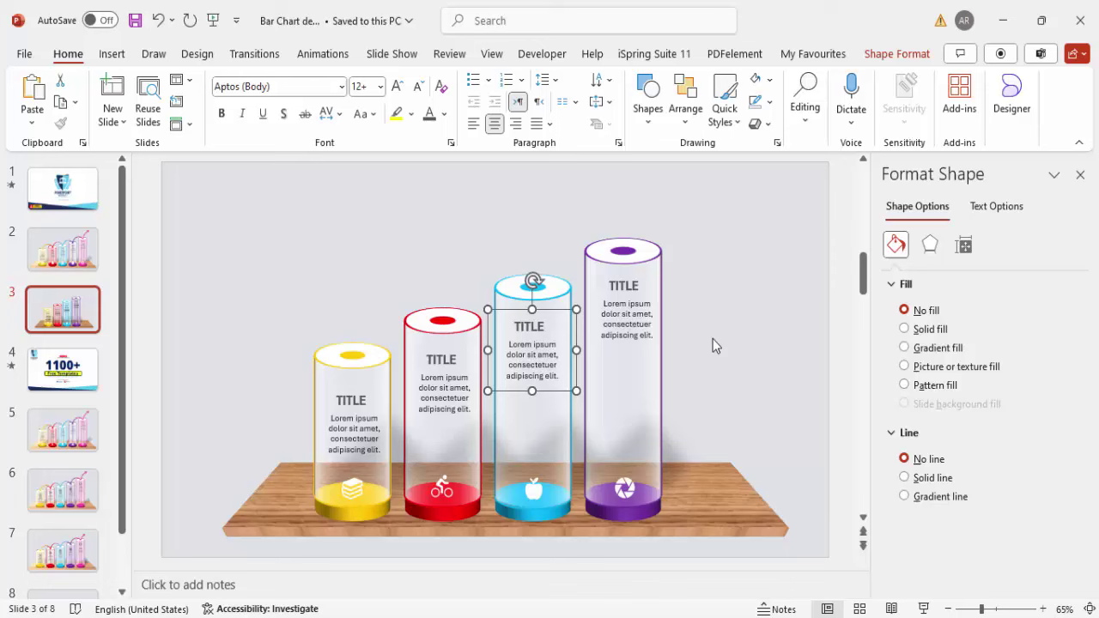
- Group the yellow cylinder with its title, description and icon, checking it moves as one
drag(242, 272, 432, 568)
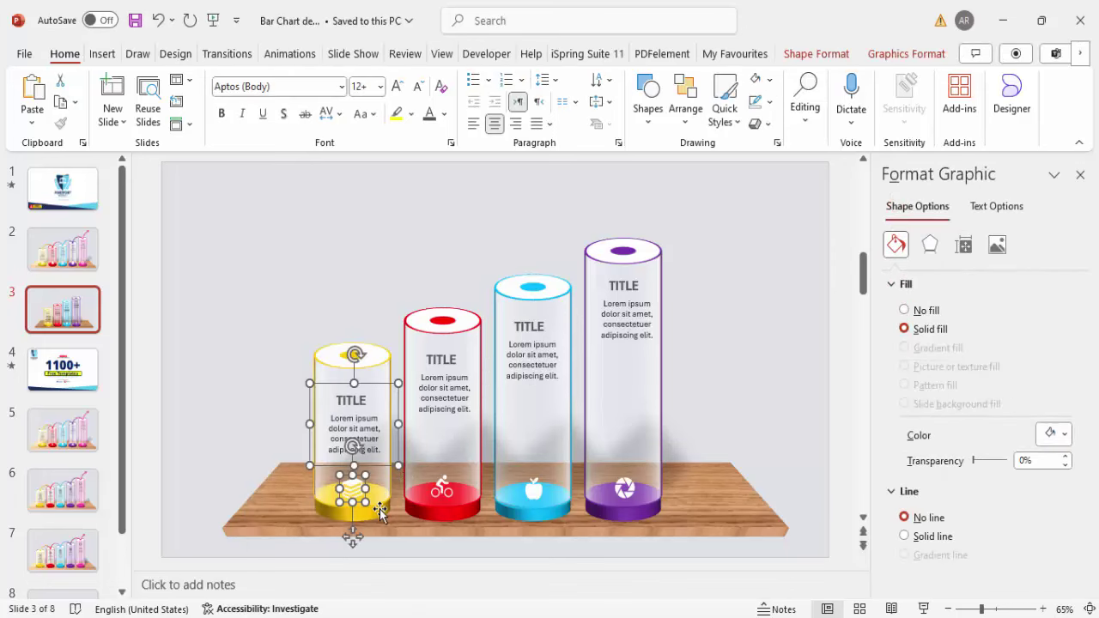
key(ctrl+g)
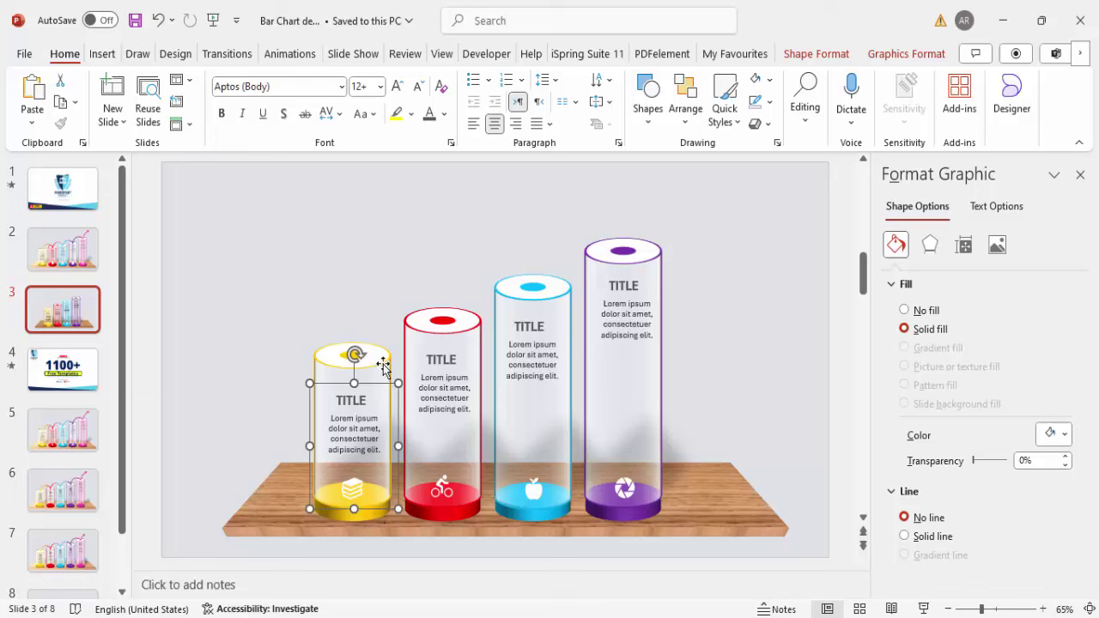
drag(378, 391, 294, 387)
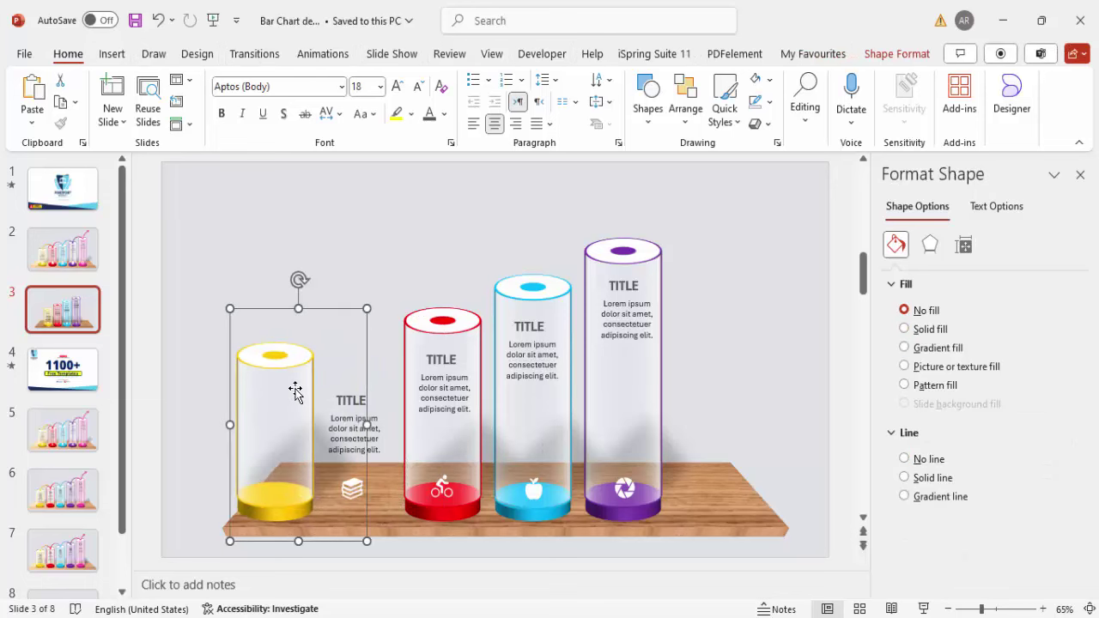
key(ctrl+z)
key(Tab)
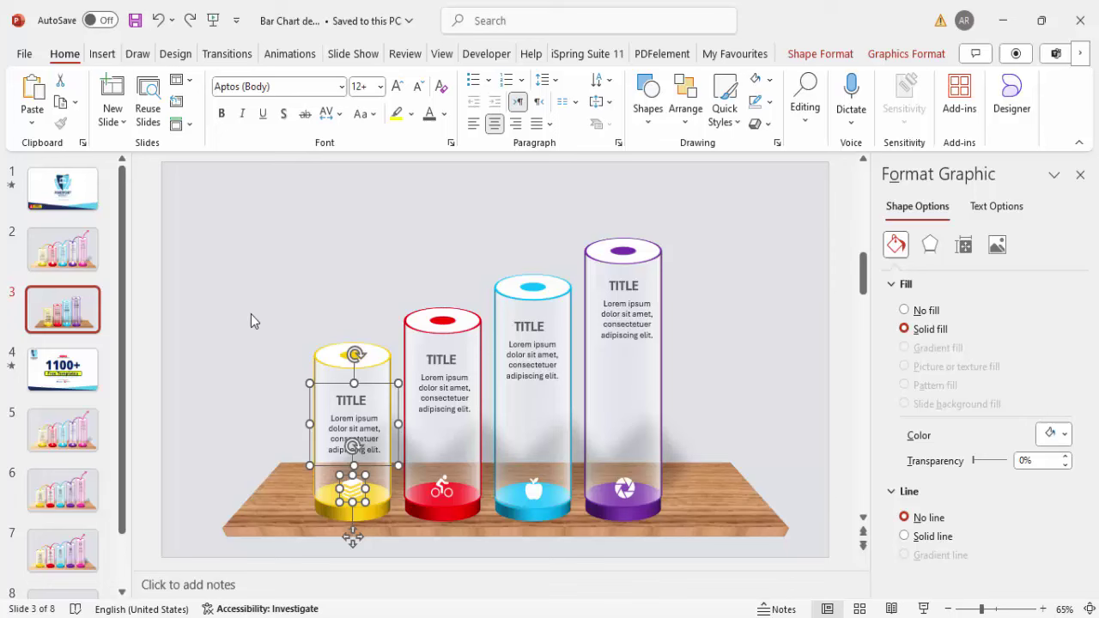
click(209, 261)
drag(202, 251, 447, 568)
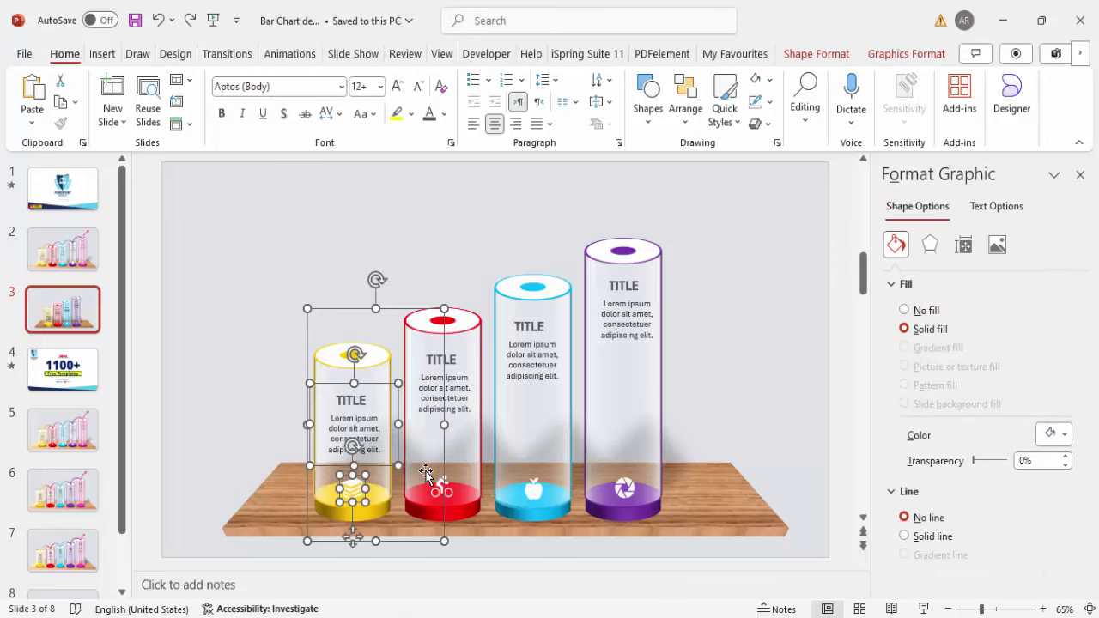
click(426, 472)
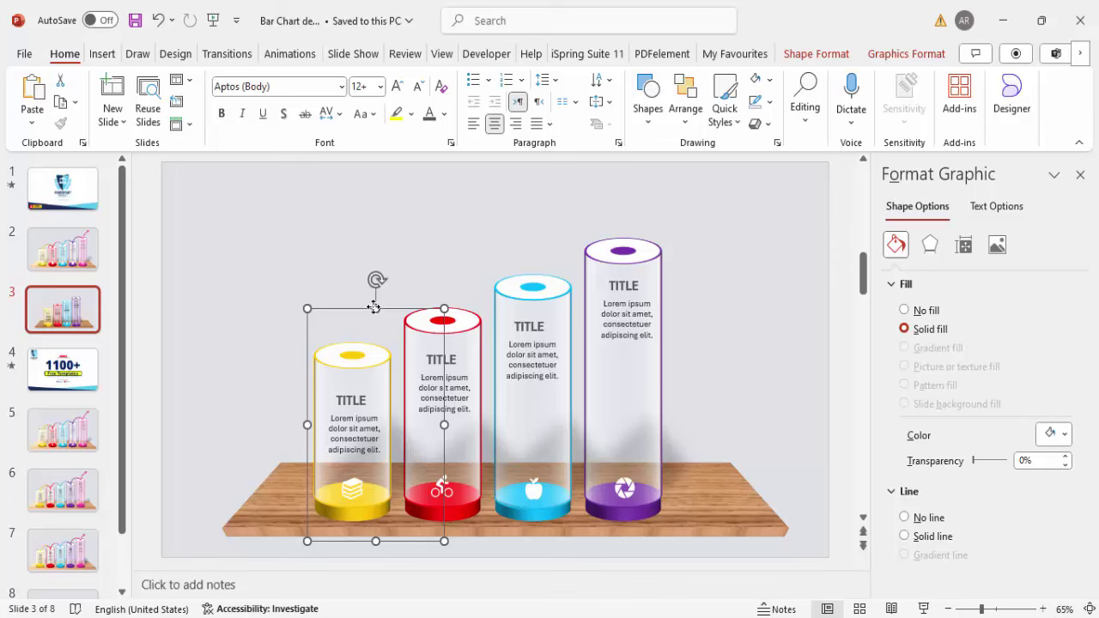
drag(374, 308, 351, 314)
key(ctrl+z)
click(344, 204)
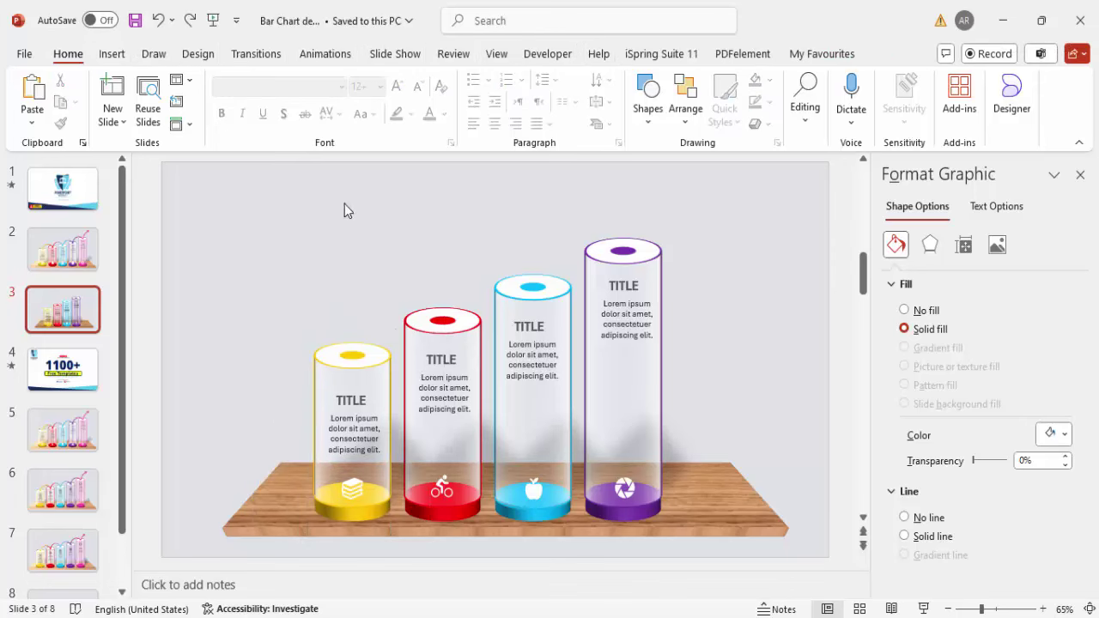
- Group the red, blue and purple cylinders each with their own text and icon
drag(345, 204, 540, 567)
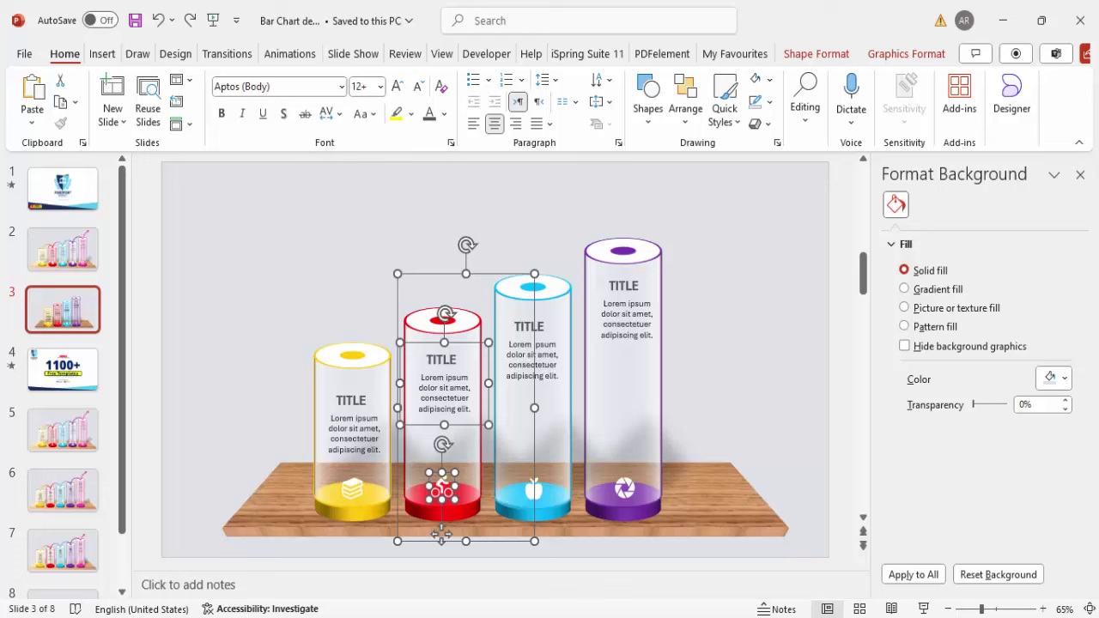
click(524, 475)
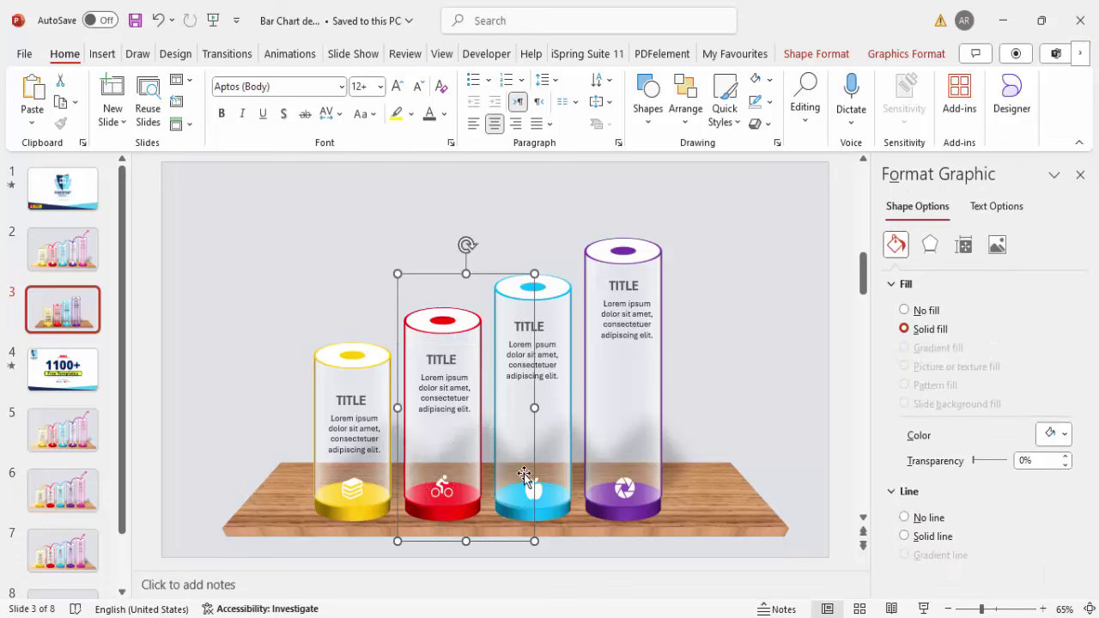
drag(415, 184, 628, 607)
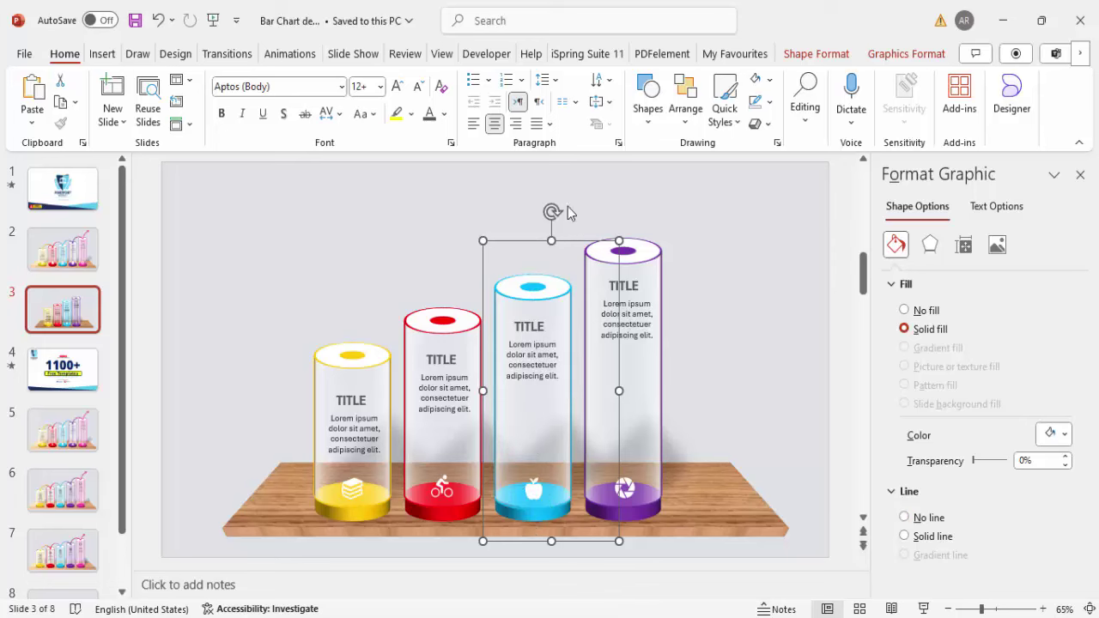
drag(539, 175, 826, 568)
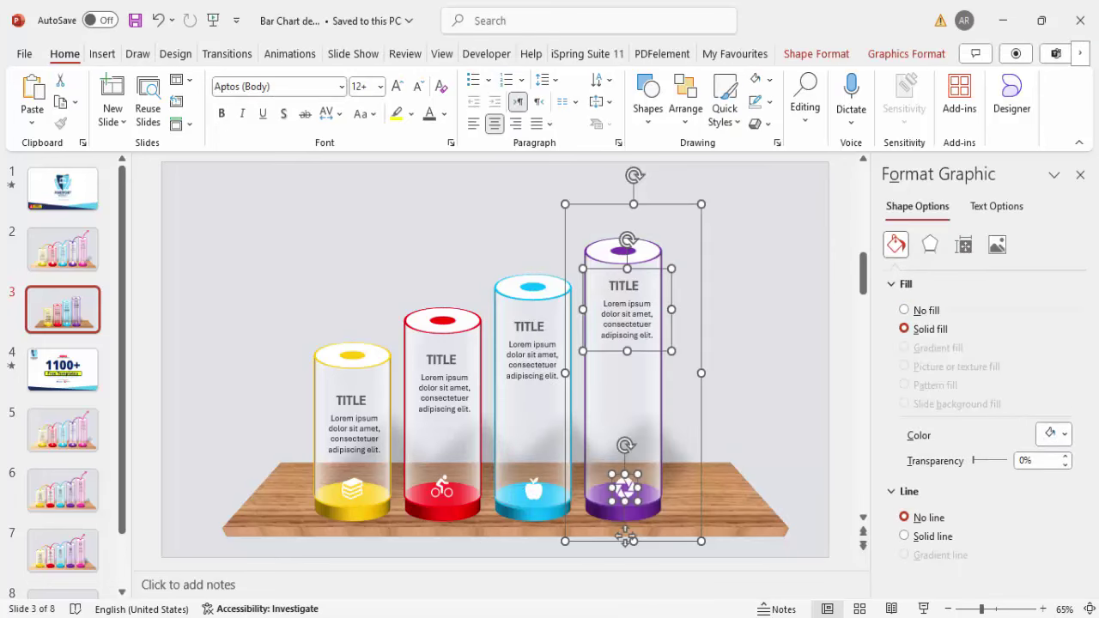
key(ctrl+g)
drag(701, 341, 736, 342)
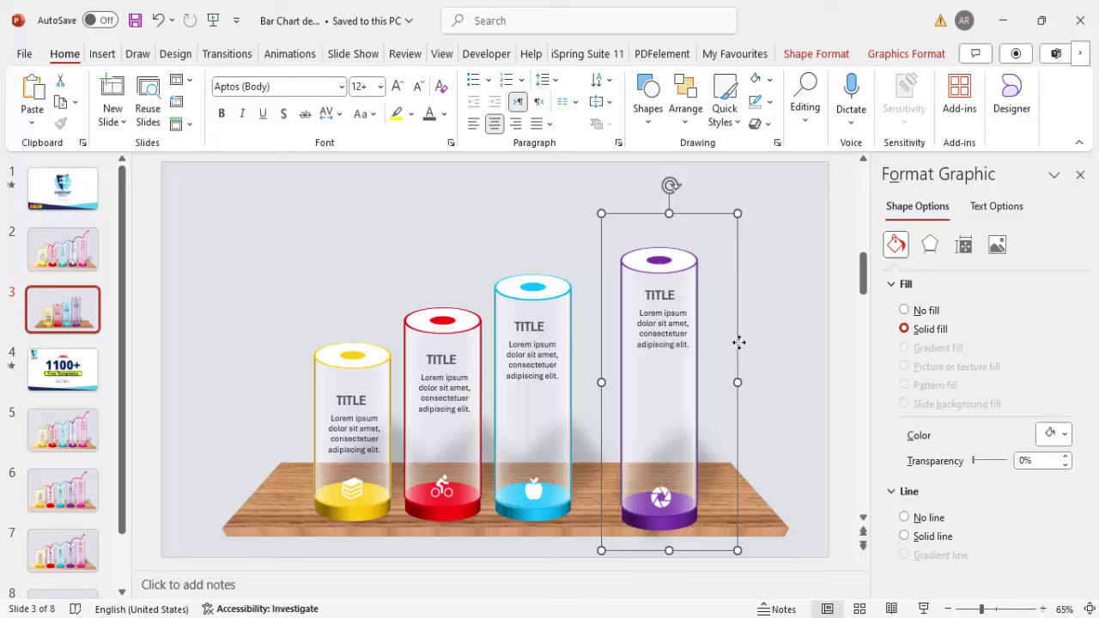
key(ctrl+z)
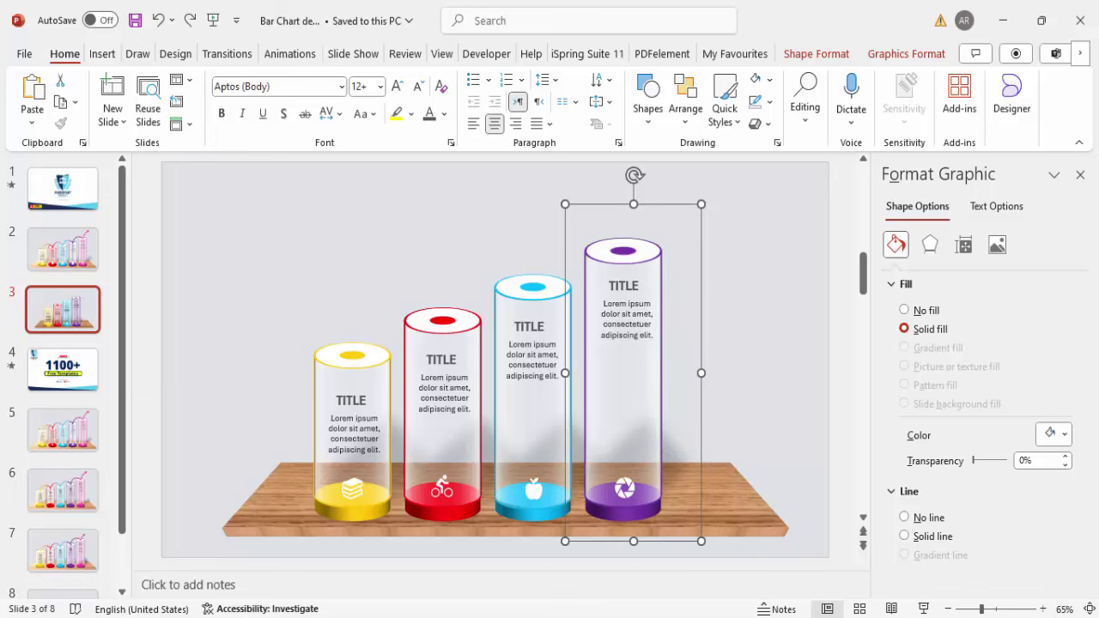